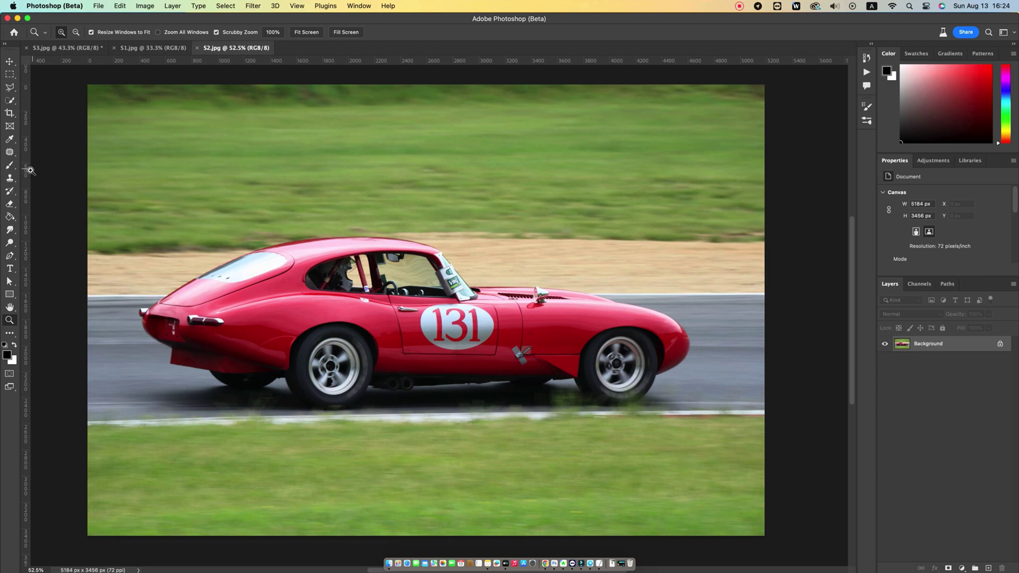
# Import the Watecolor Pro Brush.abr brush file into the Brush tool's presets
pyautogui.click(10, 165)
pyautogui.rightClick(488, 209)
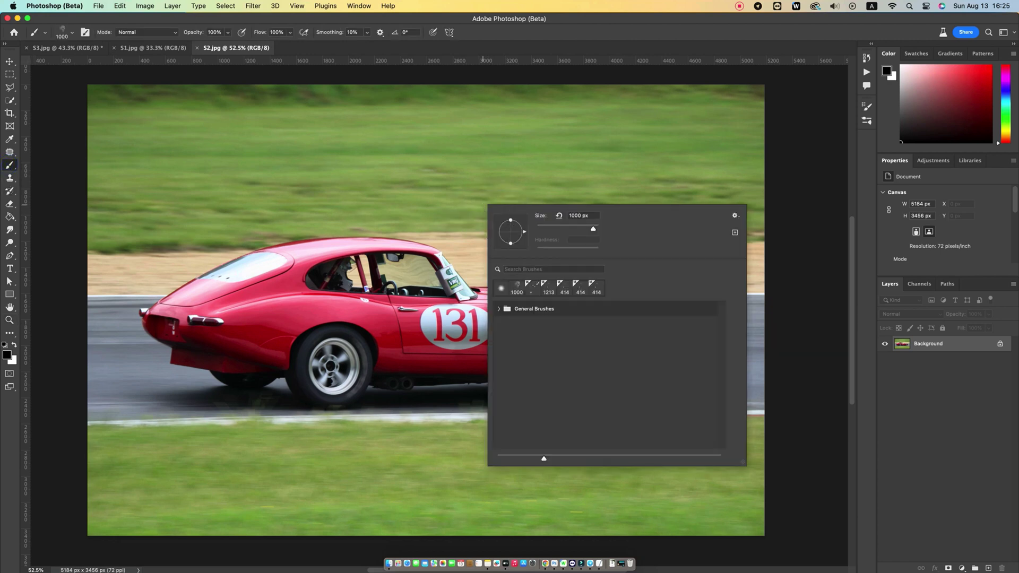
pyautogui.click(499, 309)
pyautogui.click(499, 309)
pyautogui.click(735, 216)
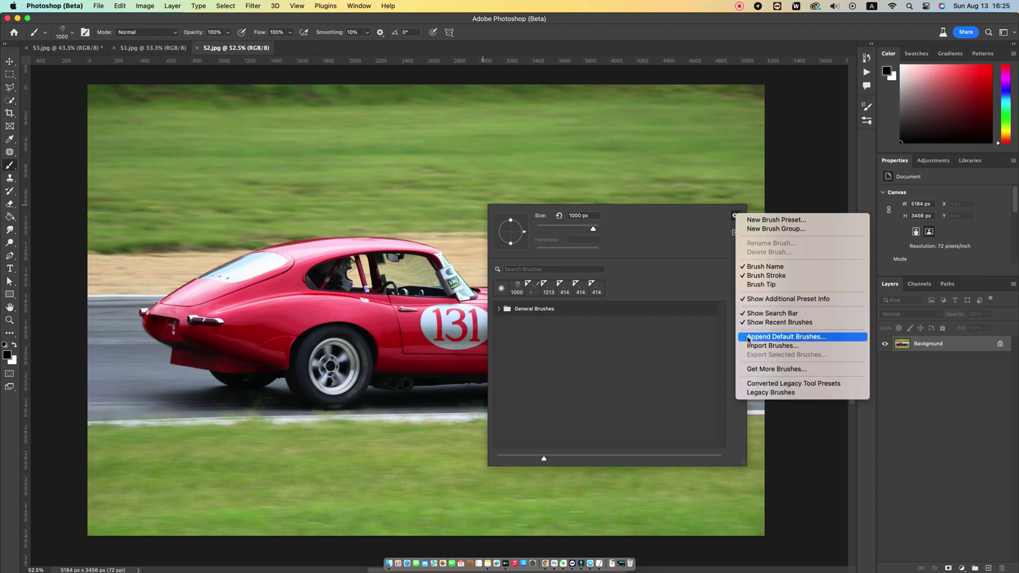
pyautogui.click(801, 347)
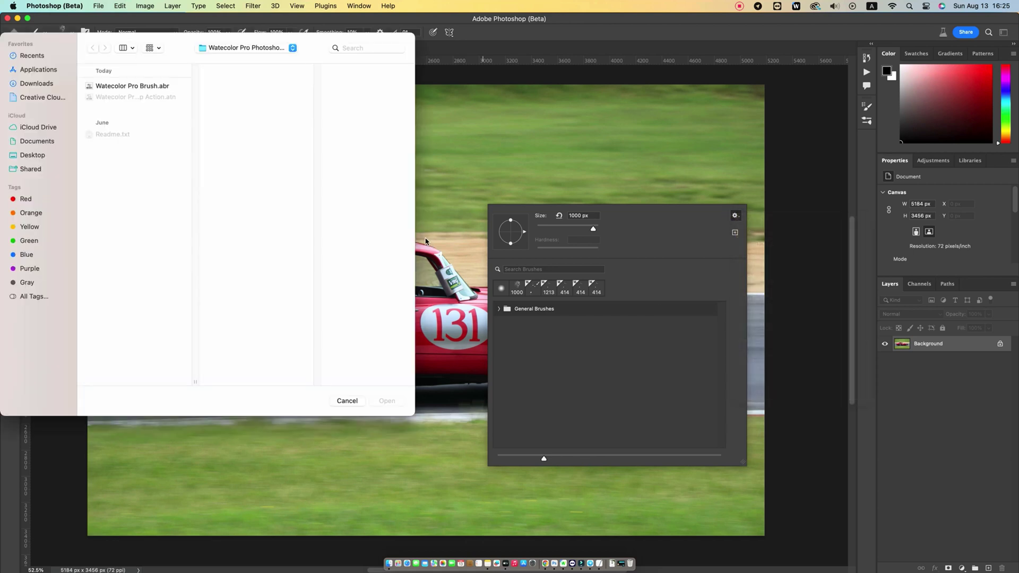
pyautogui.click(172, 87)
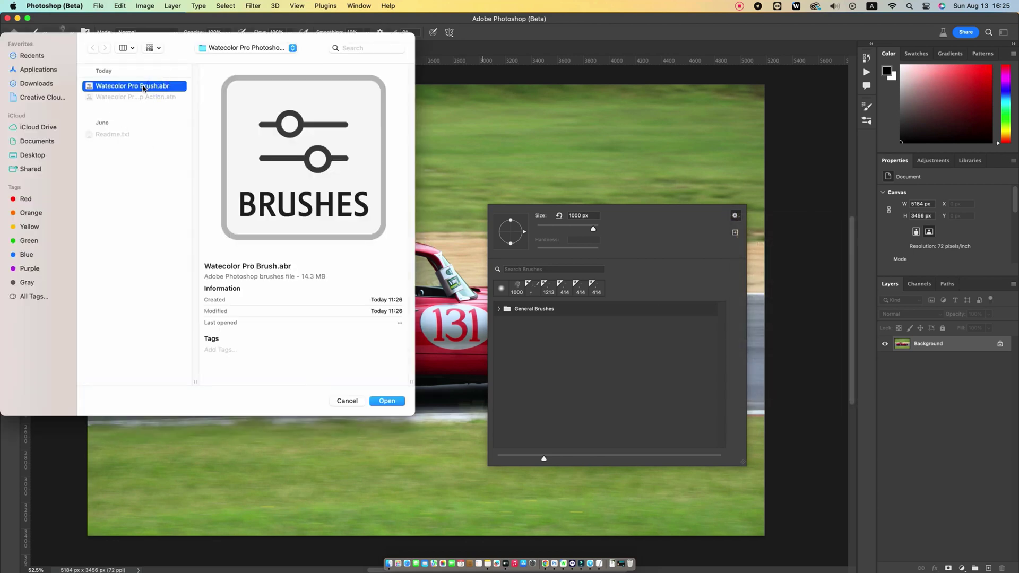
pyautogui.click(388, 401)
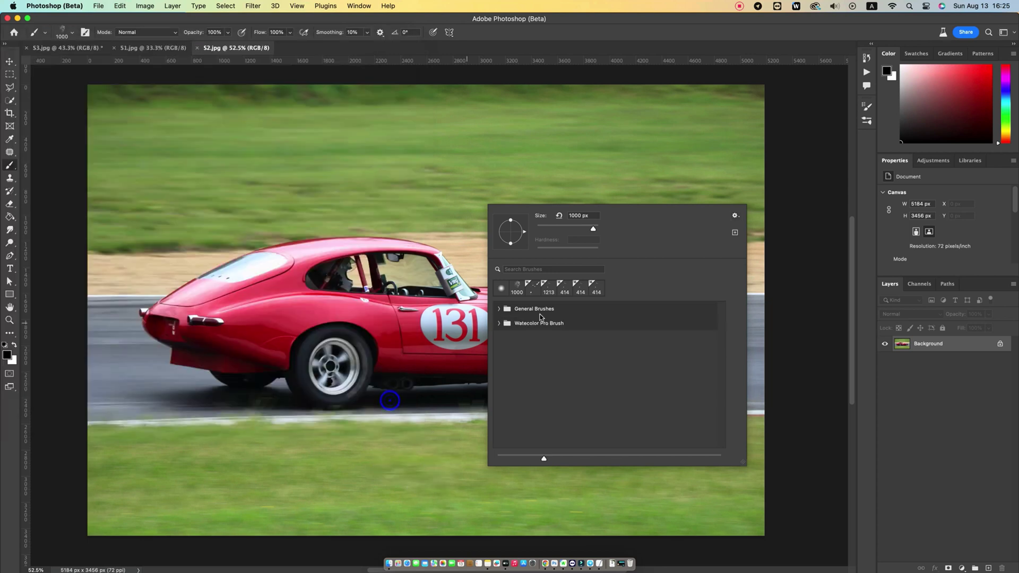
# Look through the imported Watercolor Pro brushes and choose the Soft Round brush
pyautogui.click(499, 323)
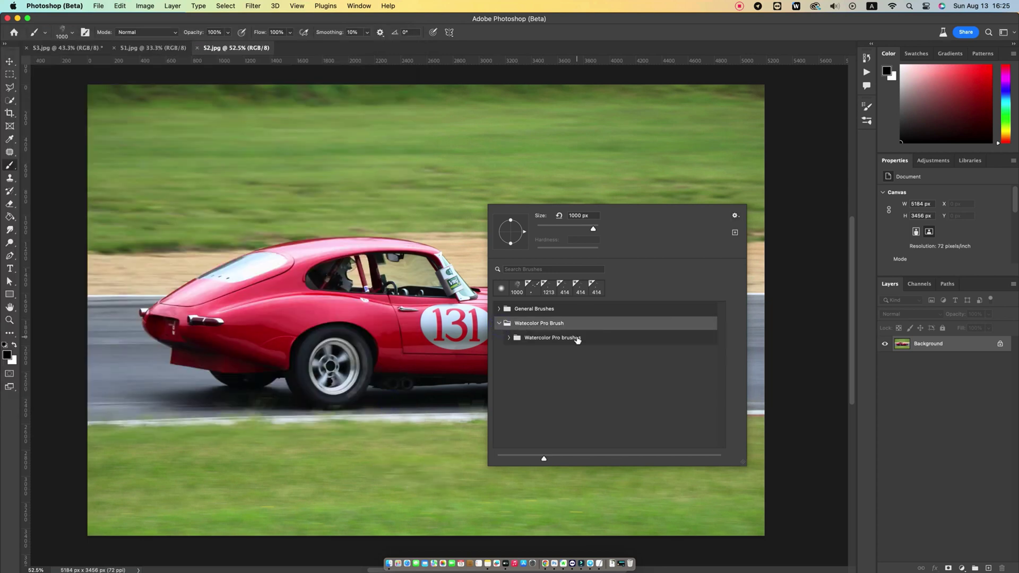
pyautogui.click(507, 337)
pyautogui.scroll(-3, 585, 392)
pyautogui.scroll(3, 611, 388)
pyautogui.scroll(-3, 710, 381)
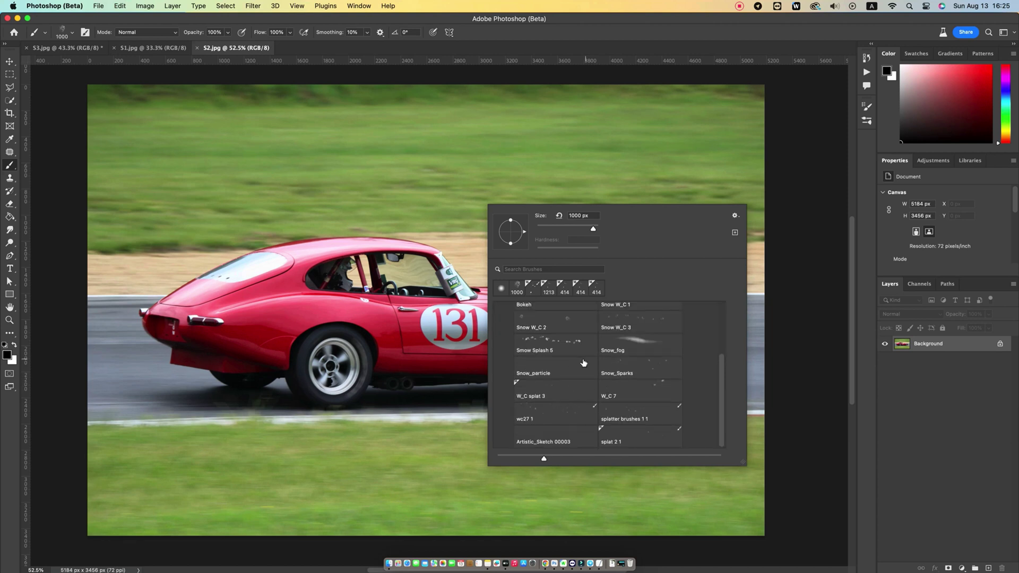
pyautogui.scroll(3, 584, 360)
pyautogui.click(556, 351)
pyautogui.press('Return')
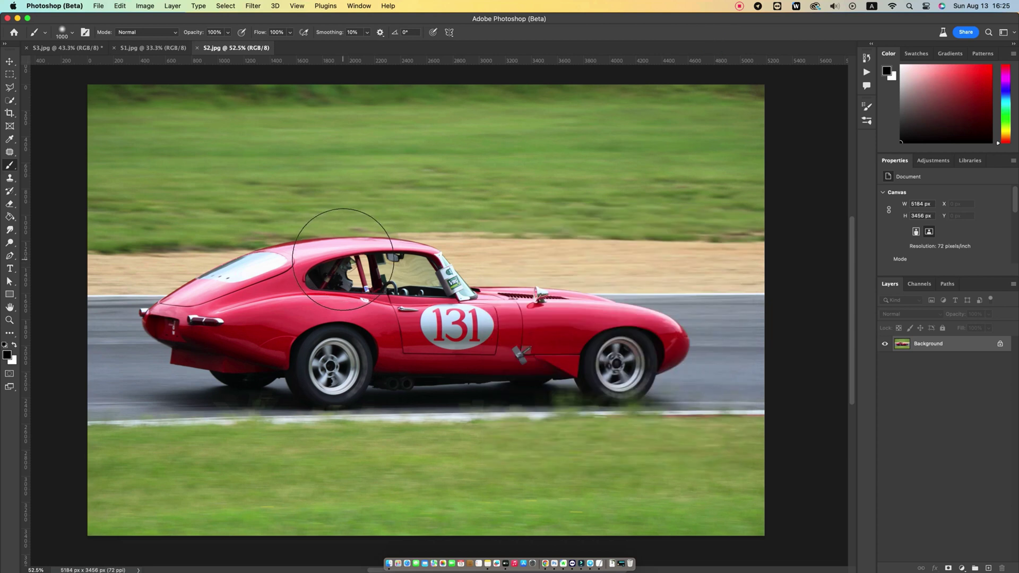
# Load the Watecolor Pro Photoshop Action.atn action file and select its Play action
pyautogui.press('v')
pyautogui.click(867, 74)
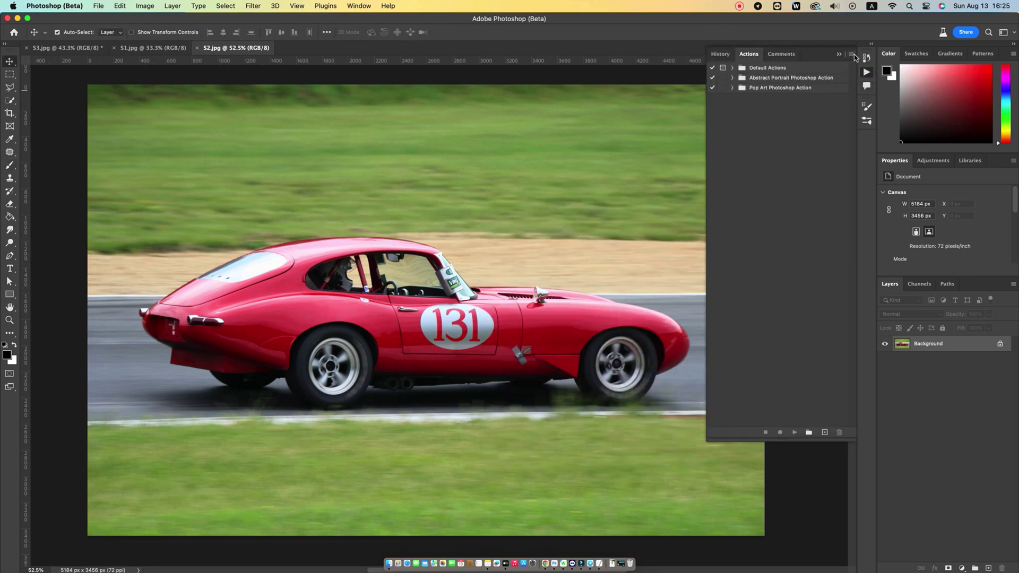
pyautogui.click(853, 55)
pyautogui.click(873, 237)
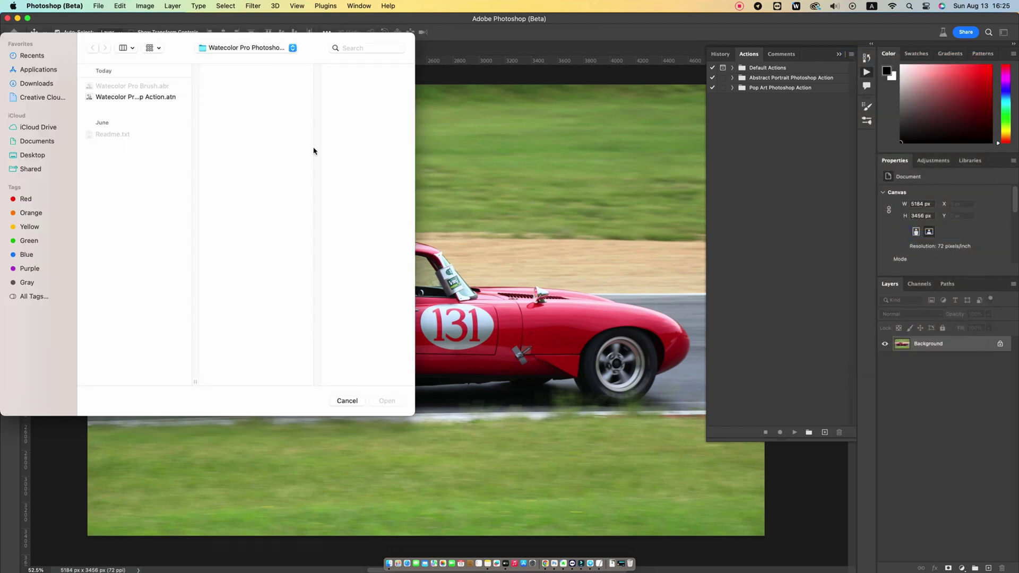
pyautogui.click(117, 98)
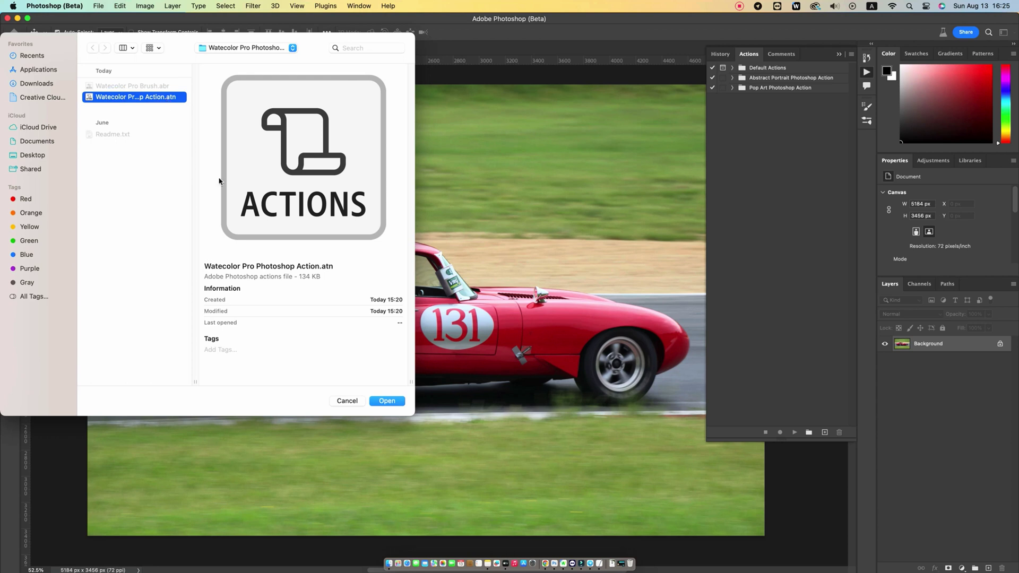
pyautogui.click(387, 401)
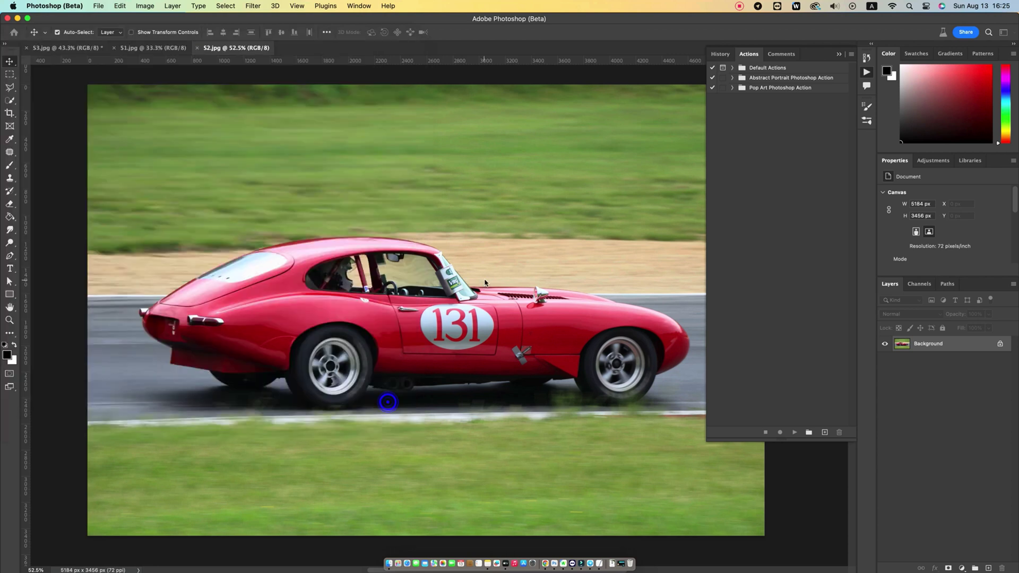
pyautogui.click(808, 97)
pyautogui.click(771, 108)
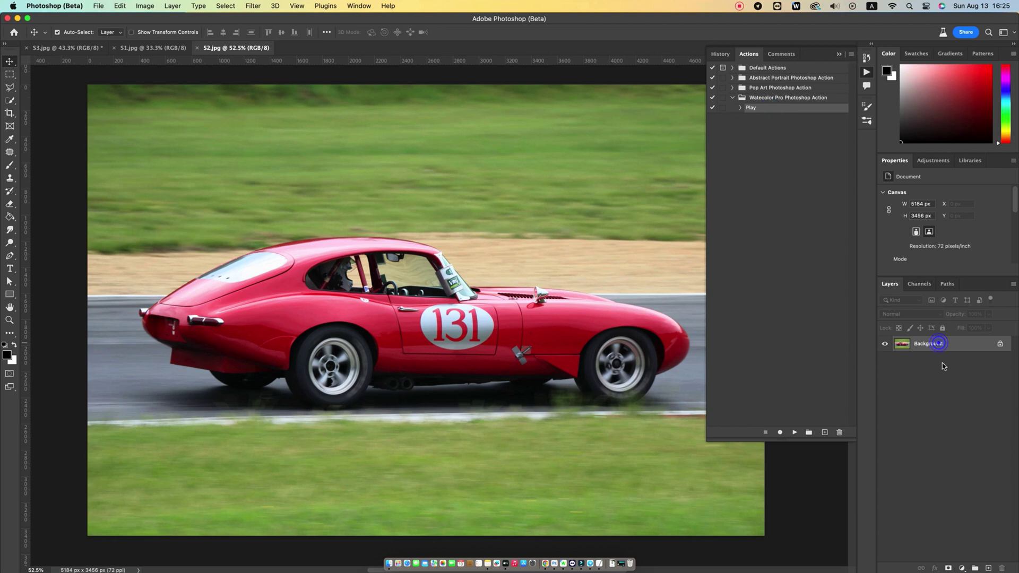
# Create a new layer above the Background and name it "brush"
pyautogui.click(988, 568)
pyautogui.doubleClick(534, 156)
pyautogui.write('brush')
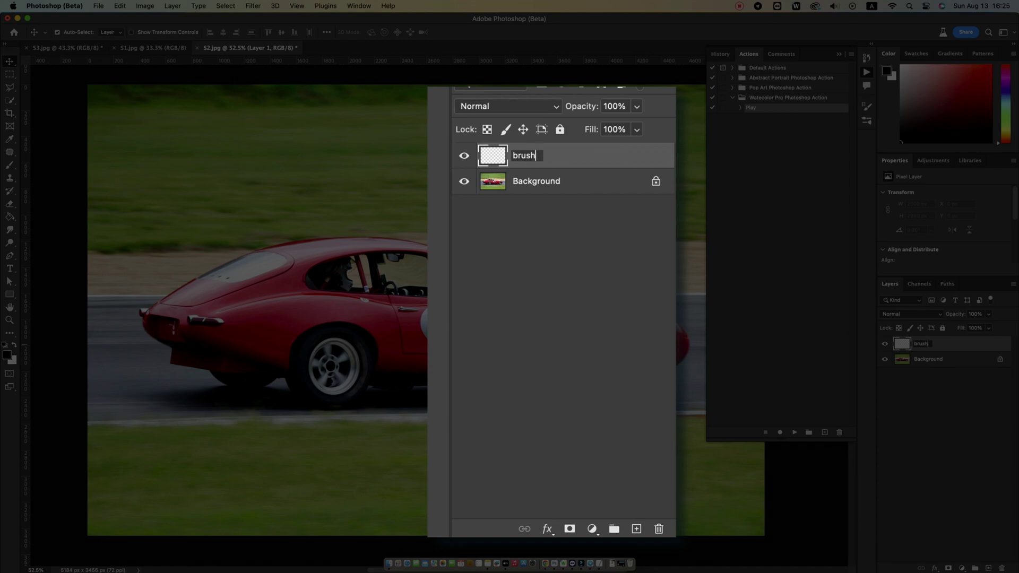
pyautogui.press('Return')
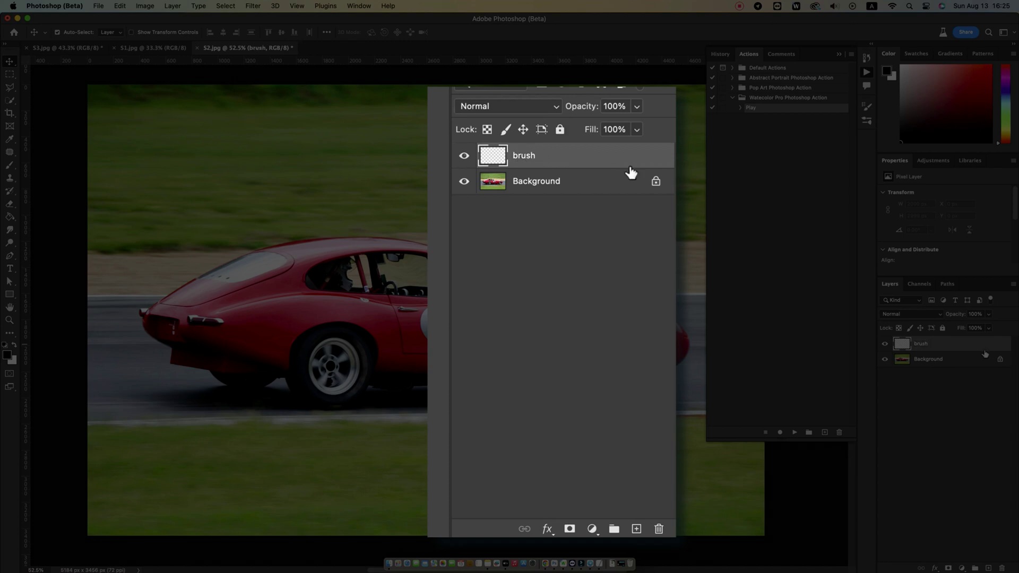
pyautogui.click(544, 158)
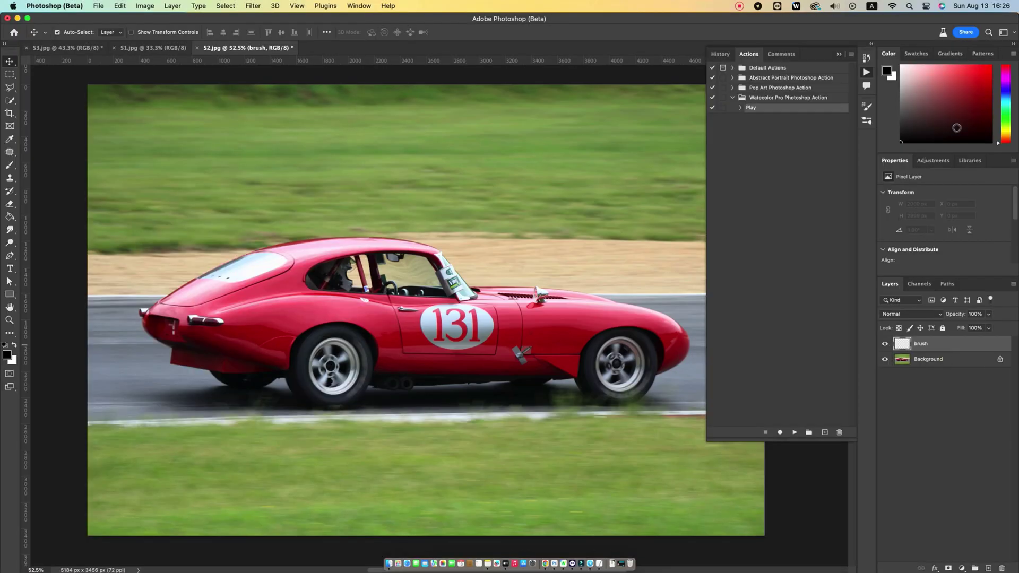
# Set the foreground color to pure red and choose the Soft Round brush at 1000 px with 0% hardness
pyautogui.click(949, 121)
pyautogui.press('b')
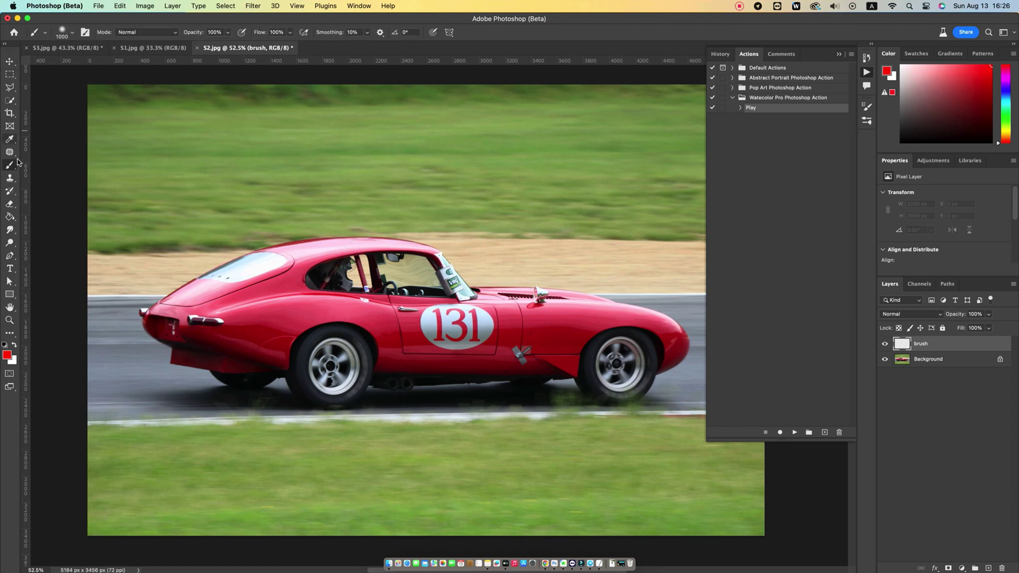
pyautogui.rightClick(399, 272)
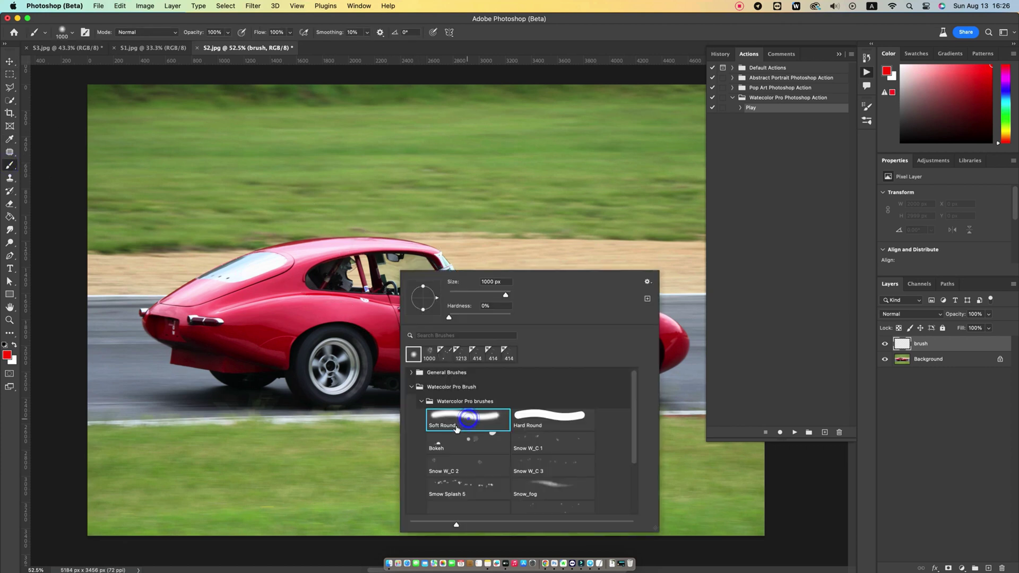
pyautogui.click(563, 36)
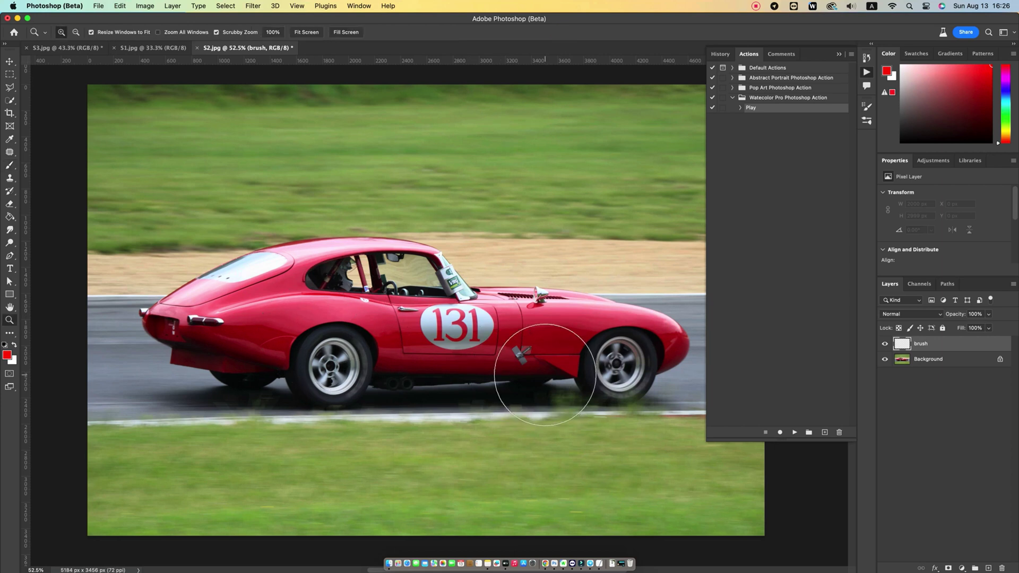
pyautogui.click(544, 374)
pyautogui.press('super+z')
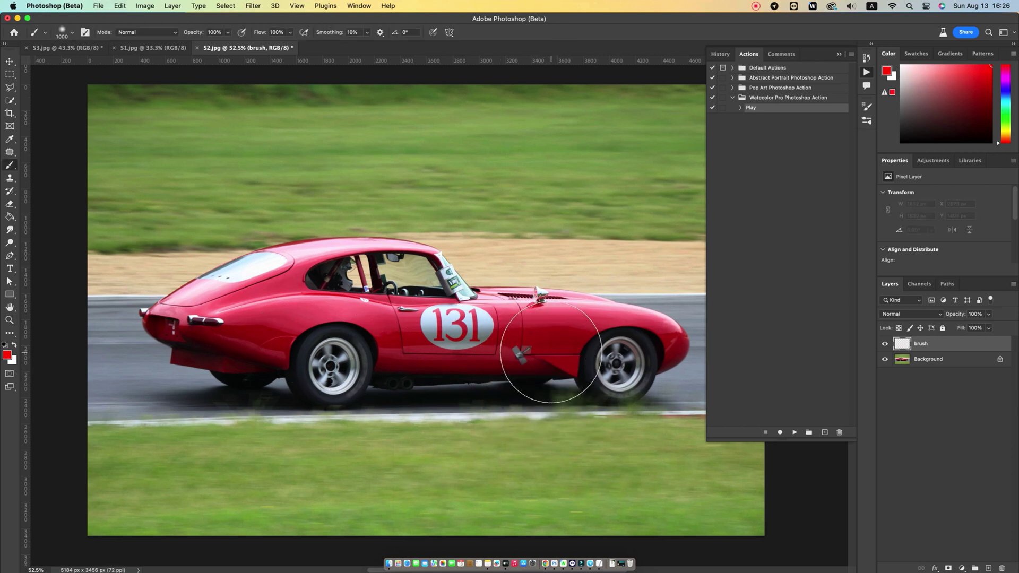
# Paint over the entire car in red with the Soft Round brush on the brush layer, varying the brush size to follow its outline
pyautogui.press('z')
pyautogui.moveTo(549, 344); pyautogui.dragTo(521, 345)
pyautogui.moveTo(544, 345); pyautogui.dragTo(444, 335)
pyautogui.moveTo(365, 338); pyautogui.dragTo(430, 339)
pyautogui.press('b')
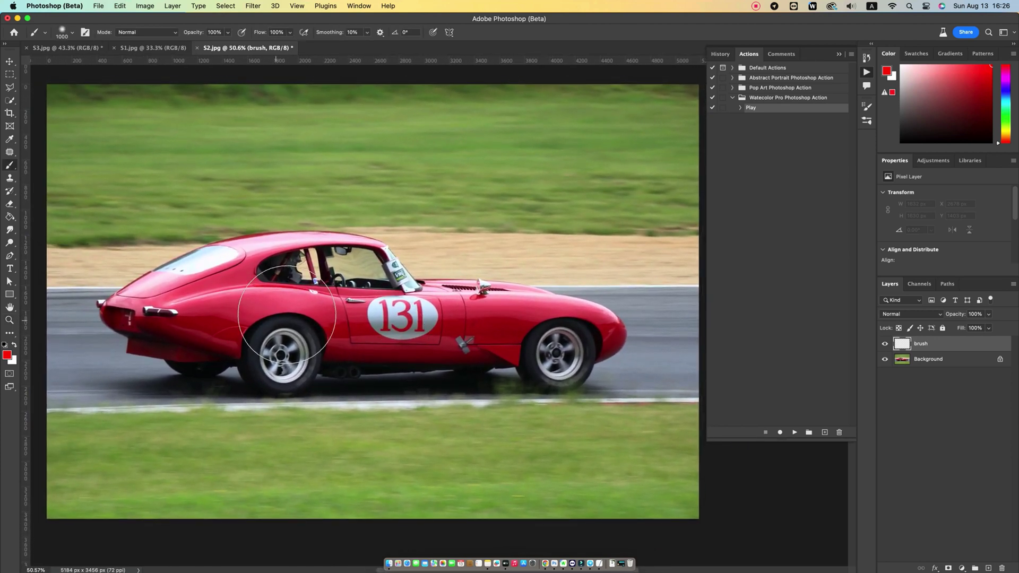
pyautogui.rightClick(250, 313)
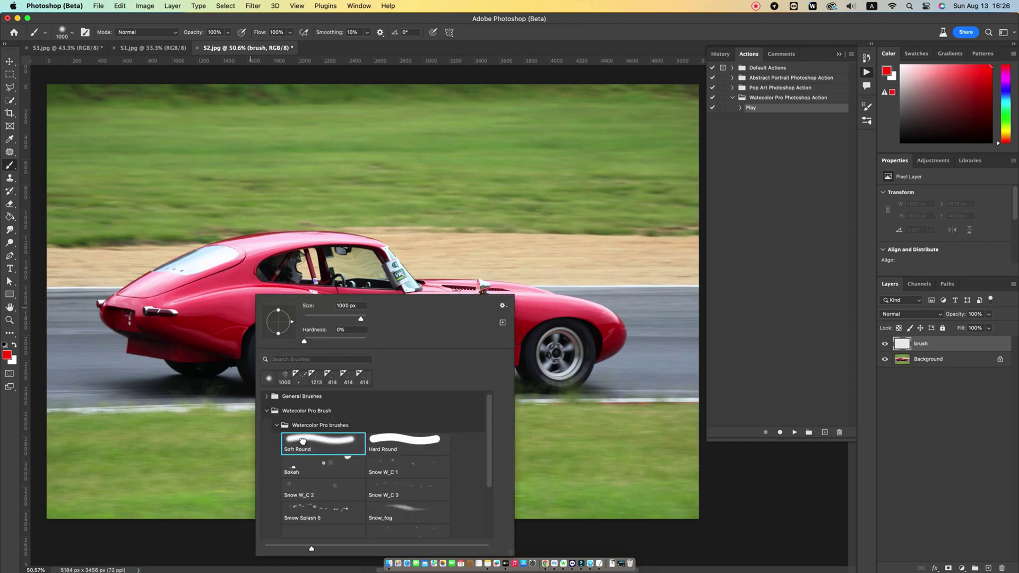
pyautogui.click(237, 303)
pyautogui.moveTo(237, 303)
pyautogui.mouseDown()
pyautogui.moveTo(212, 310)
pyautogui.moveTo(402, 330)
pyautogui.moveTo(261, 338)
pyautogui.moveTo(512, 332)
pyautogui.moveTo(384, 318)
pyautogui.moveTo(508, 316)
pyautogui.moveTo(600, 338)
pyautogui.moveTo(553, 357)
pyautogui.moveTo(553, 369)
pyautogui.moveTo(285, 371)
pyautogui.moveTo(235, 369)
pyautogui.moveTo(149, 332)
pyautogui.moveTo(160, 314)
pyautogui.moveTo(258, 289)
pyautogui.moveTo(389, 286)
pyautogui.moveTo(341, 272)
pyautogui.moveTo(368, 262)
pyautogui.moveTo(342, 254)
pyautogui.moveTo(239, 266)
pyautogui.moveTo(329, 248)
pyautogui.moveTo(215, 261)
pyautogui.moveTo(113, 307)
pyautogui.moveTo(144, 327)
pyautogui.moveTo(266, 353)
pyautogui.moveTo(496, 347)
pyautogui.moveTo(565, 334)
pyautogui.moveTo(433, 297)
pyautogui.moveTo(490, 296)
pyautogui.moveTo(606, 322)
pyautogui.moveTo(516, 355)
pyautogui.moveTo(613, 367)
pyautogui.moveTo(564, 374)
pyautogui.mouseUp()
pyautogui.press('[')
pyautogui.press('[')
pyautogui.press('[')
pyautogui.press('[')
pyautogui.press('[')
pyautogui.press('[')
pyautogui.press(']')
pyautogui.press(']')
pyautogui.press(']')
pyautogui.press(']')
pyautogui.press(']')
pyautogui.press(']')
pyautogui.press(']')
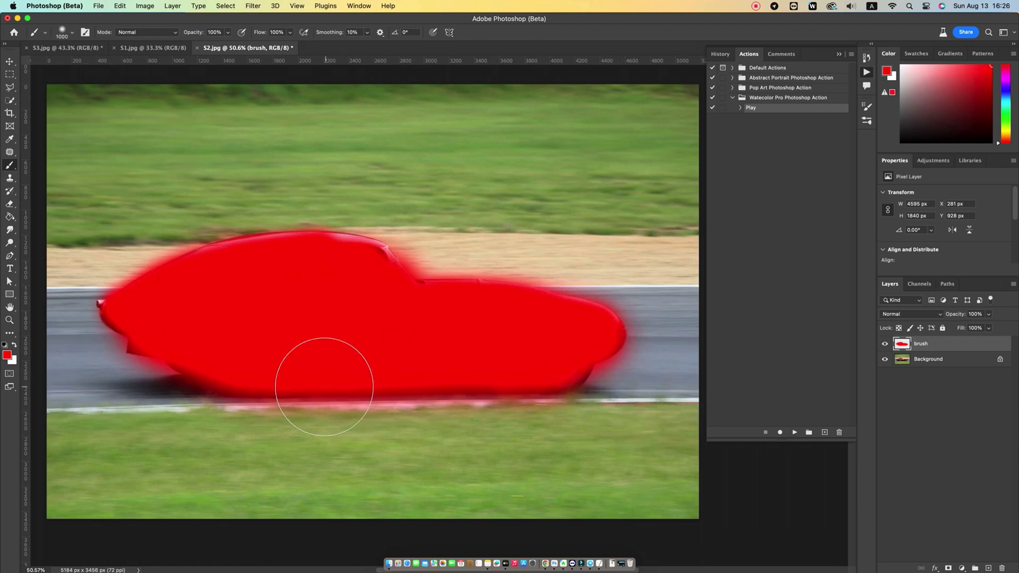
# Extend the red paint in a wide band across the road and grass edge beneath the car
pyautogui.moveTo(244, 382); pyautogui.dragTo(700, 386)
pyautogui.moveTo(291, 392)
pyautogui.mouseDown()
pyautogui.moveTo(118, 391)
pyautogui.moveTo(546, 368)
pyautogui.moveTo(505, 340)
pyautogui.mouseUp()
pyautogui.press('z')
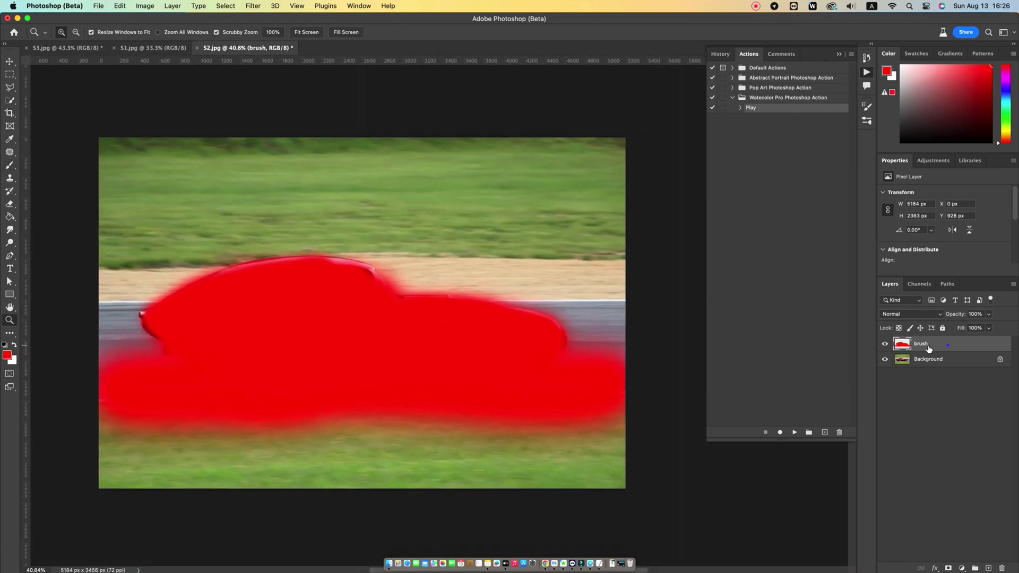
# Toggle the brush layer's visibility to compare the painted area with the original photo
pyautogui.click(885, 344)
pyautogui.click(885, 344)
pyautogui.click(885, 344)
pyautogui.click(884, 344)
# Run the Play action from the Watecolor Pro Photoshop Action set on the painted document
pyautogui.press('v')
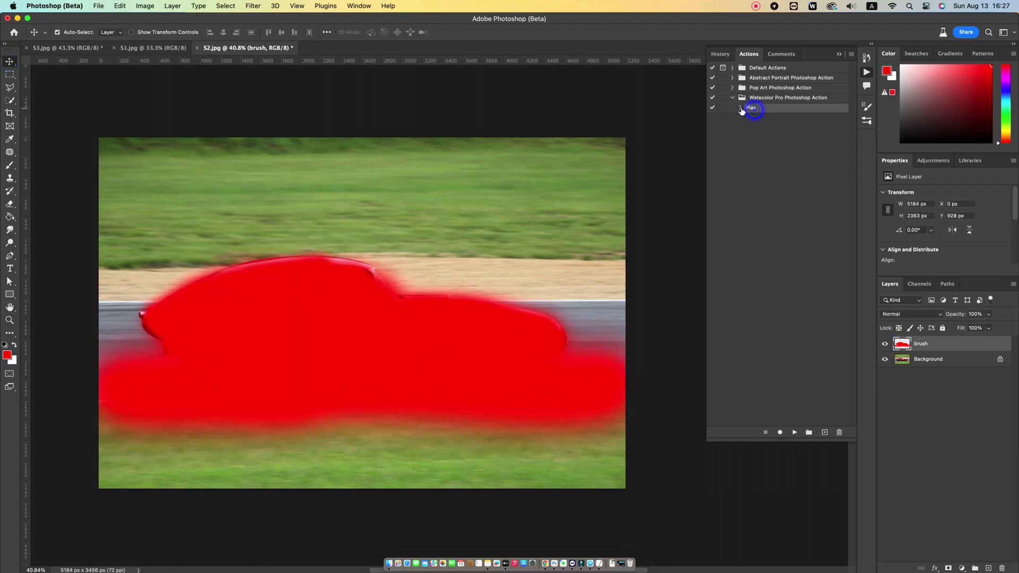
pyautogui.click(784, 99)
pyautogui.click(760, 108)
pyautogui.click(795, 433)
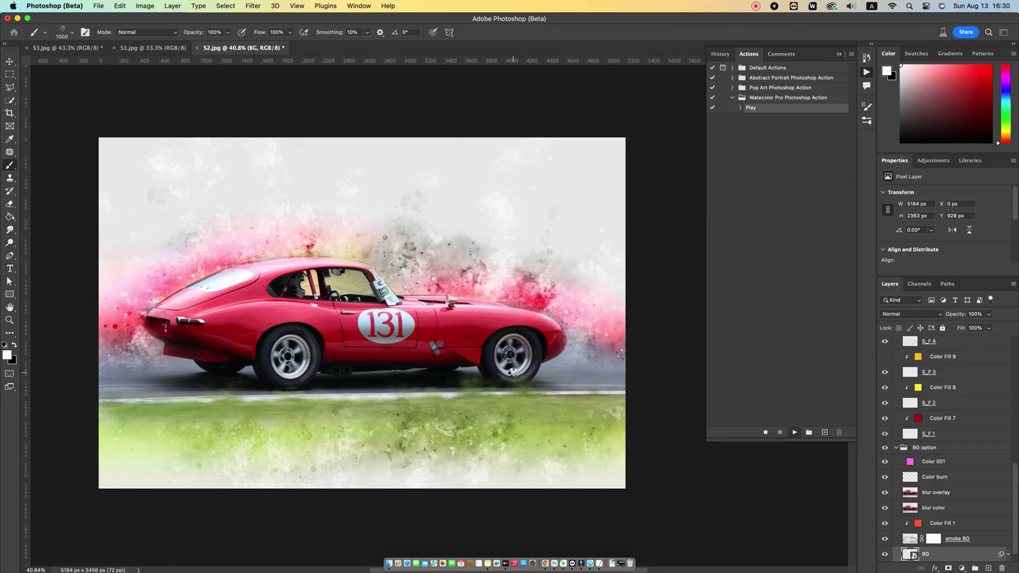
# Select the Color Options group and turn on its visibility
pyautogui.moveTo(373, 363); pyautogui.dragTo(512, 340)
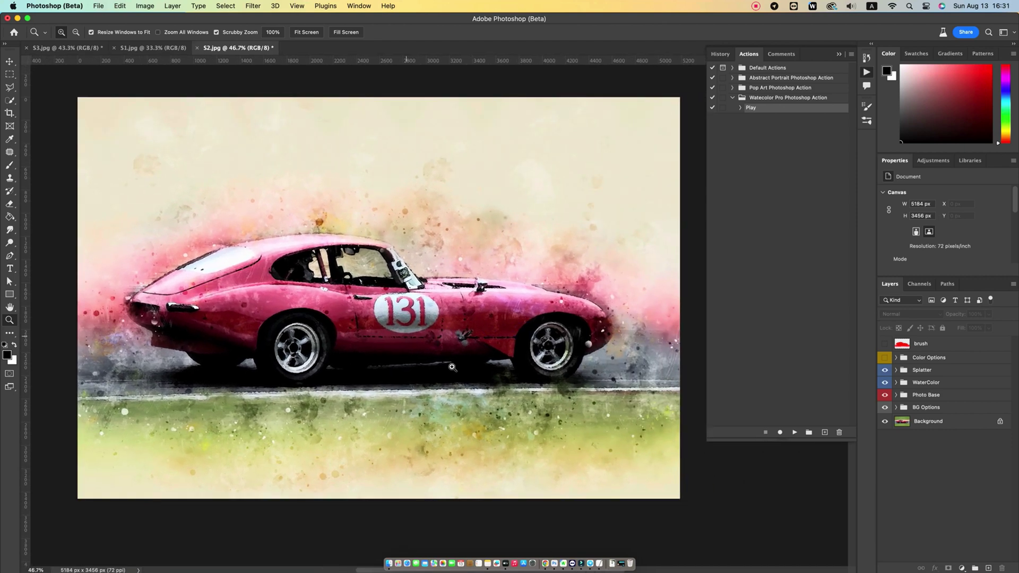
pyautogui.press('v')
pyautogui.click(945, 357)
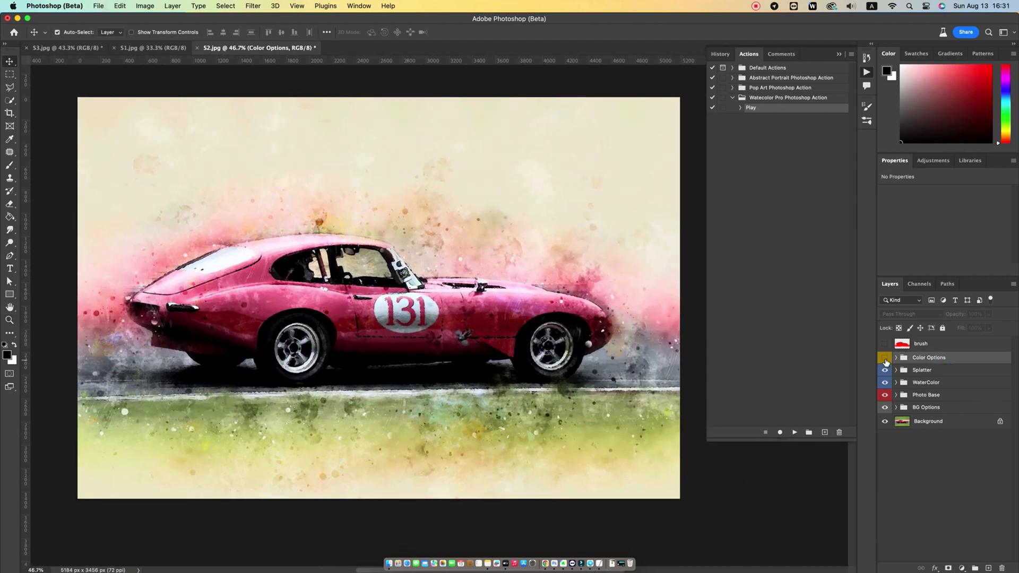
pyautogui.click(885, 359)
pyautogui.click(885, 361)
pyautogui.click(885, 360)
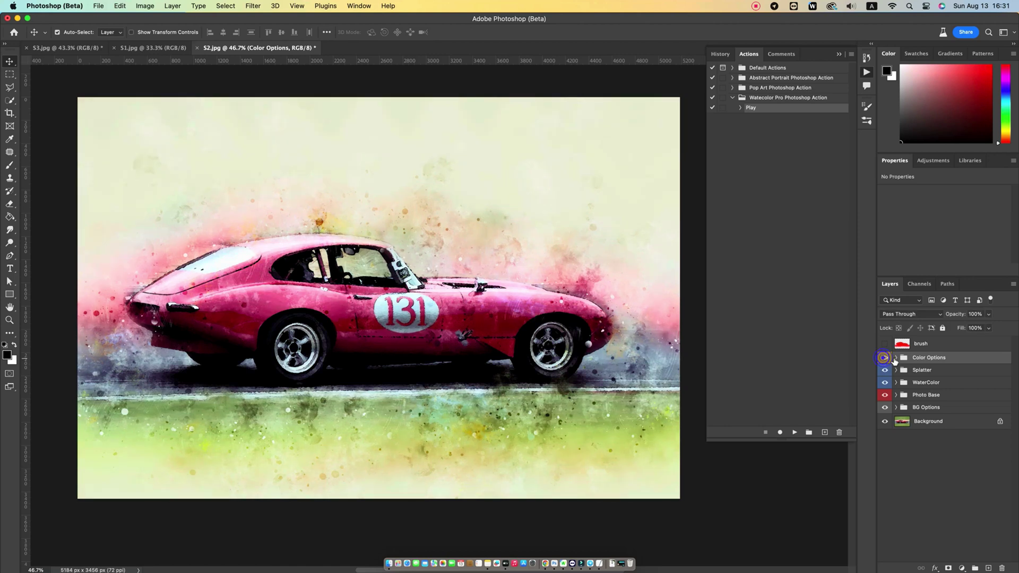
# Expand the Color Options group and preview the gradient map color variants 01 to 05 one at a time
pyautogui.click(896, 358)
pyautogui.click(885, 402)
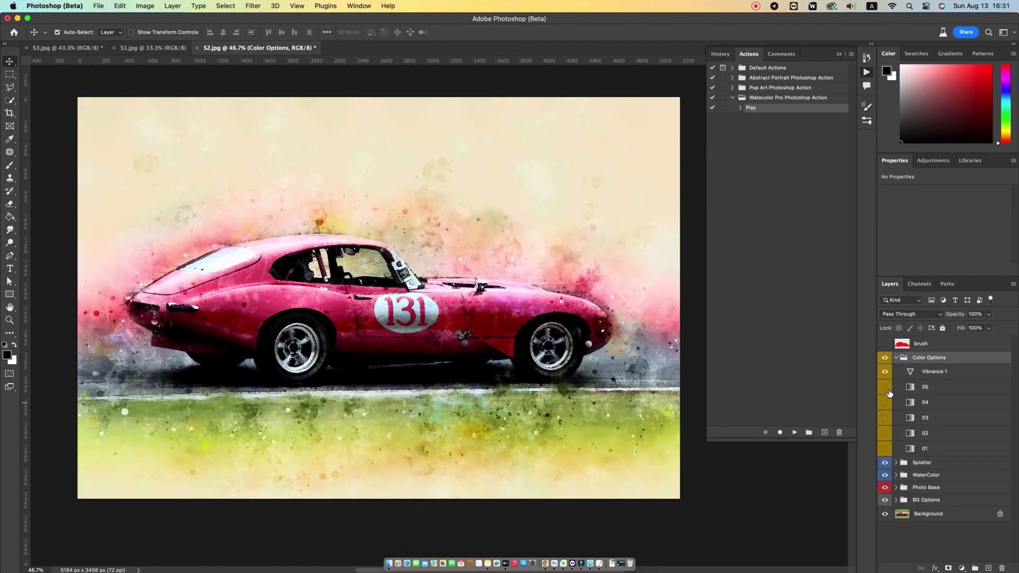
pyautogui.click(884, 388)
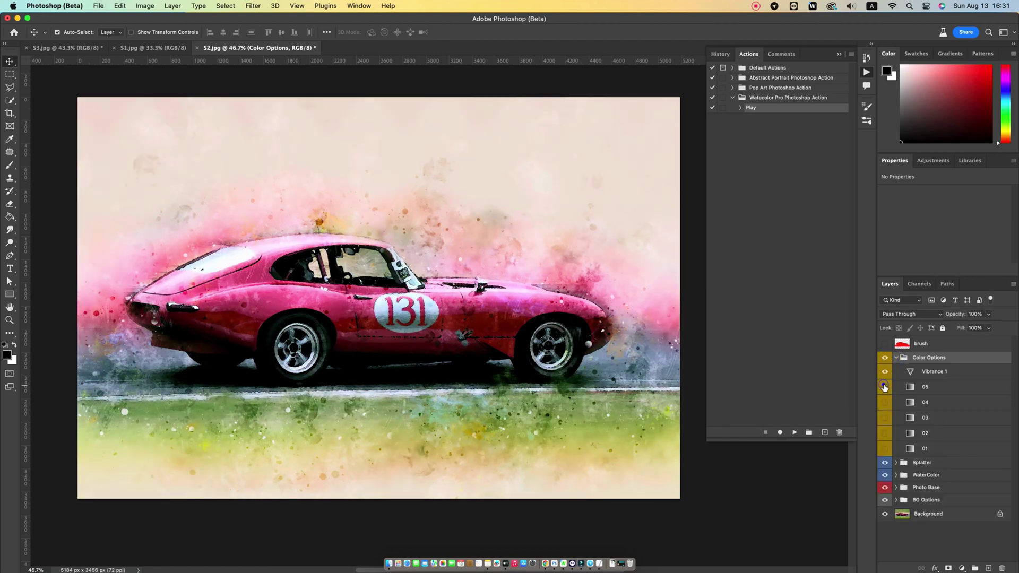
pyautogui.click(884, 387)
pyautogui.click(885, 418)
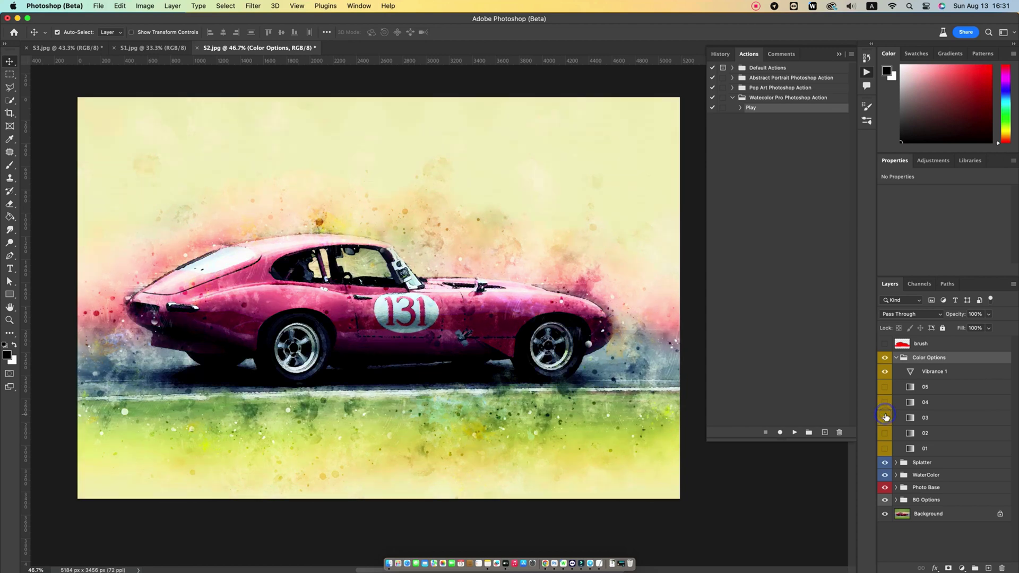
pyautogui.click(884, 433)
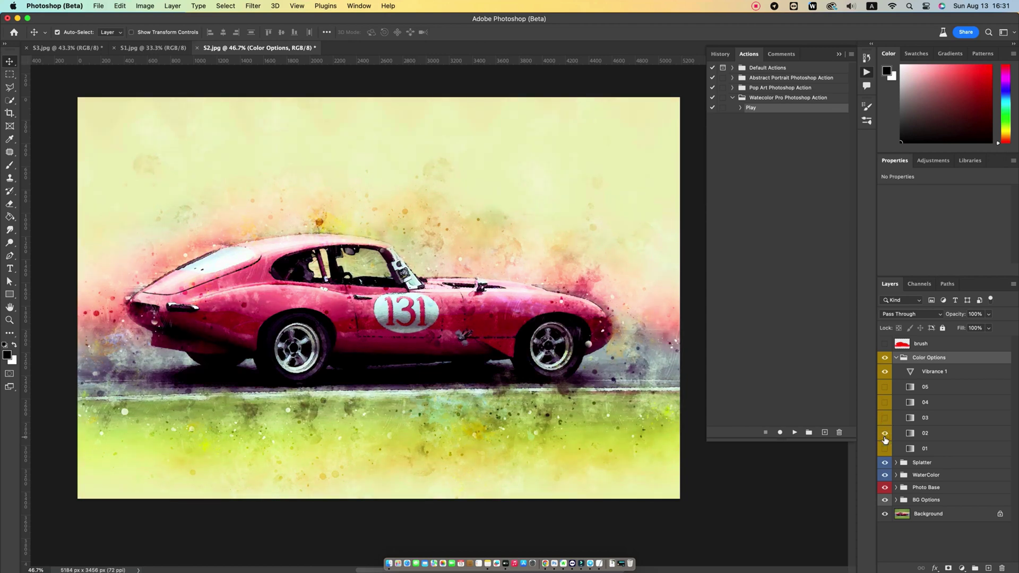
pyautogui.click(885, 450)
pyautogui.click(885, 450)
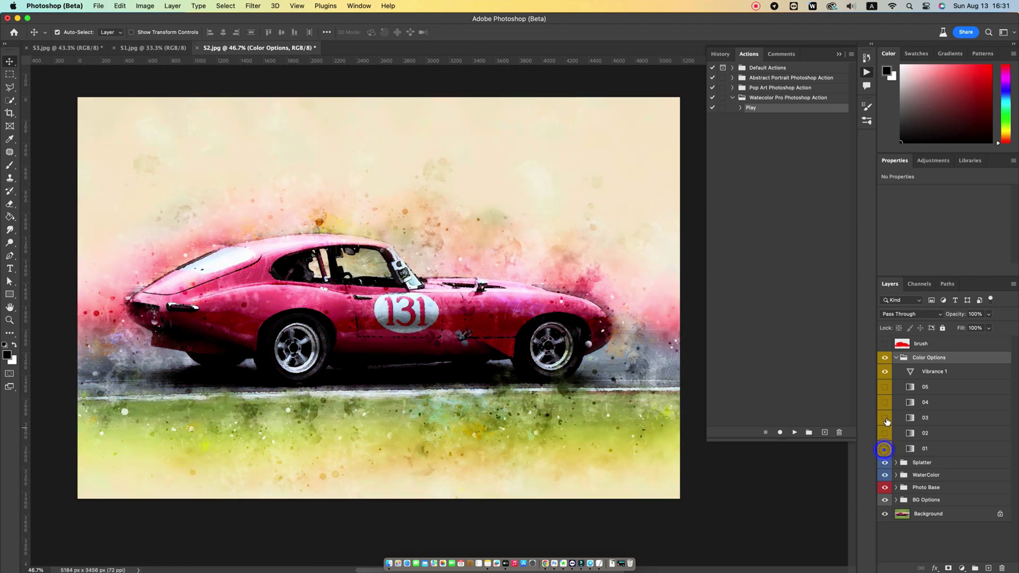
# Show the 03 gradient map in the Color Options group and select that layer
pyautogui.click(885, 418)
pyautogui.doubleClick(925, 417)
pyautogui.press('Return')
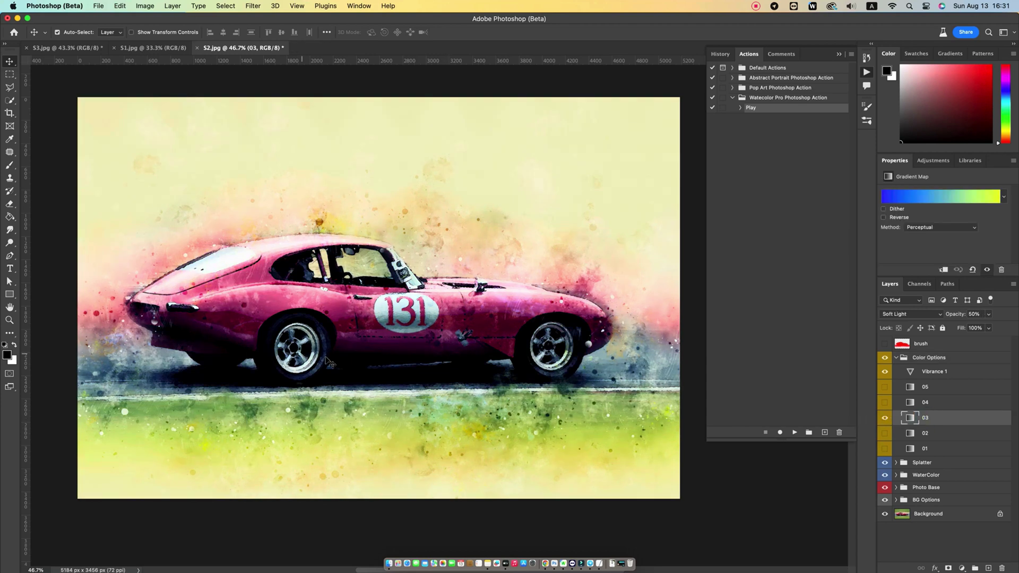
# Lower the opacity of the 03 gradient map layer, then collapse the Color Options group and compare the painting with it hidden and shown
pyautogui.moveTo(943, 319); pyautogui.dragTo(941, 318)
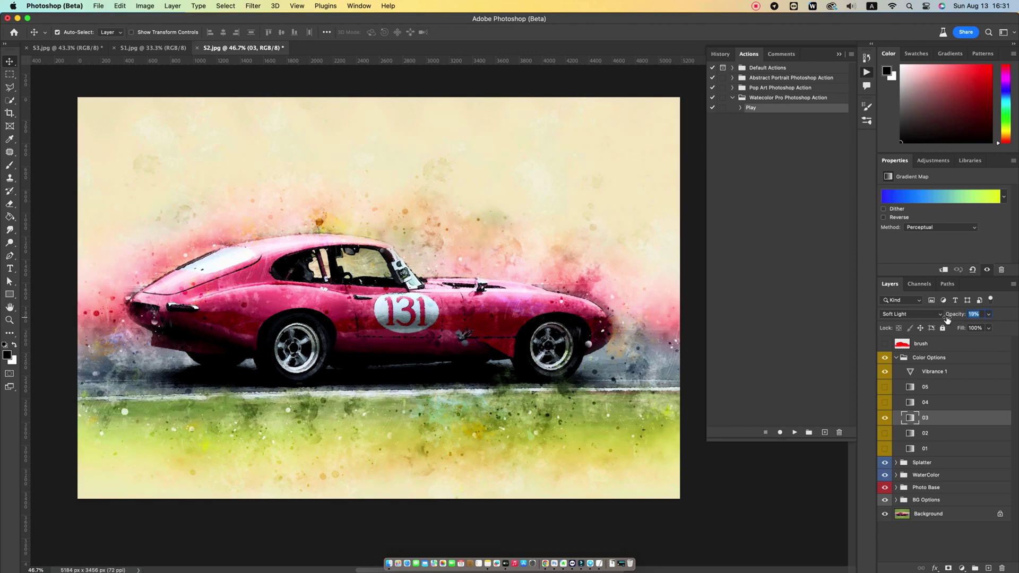
pyautogui.click(896, 358)
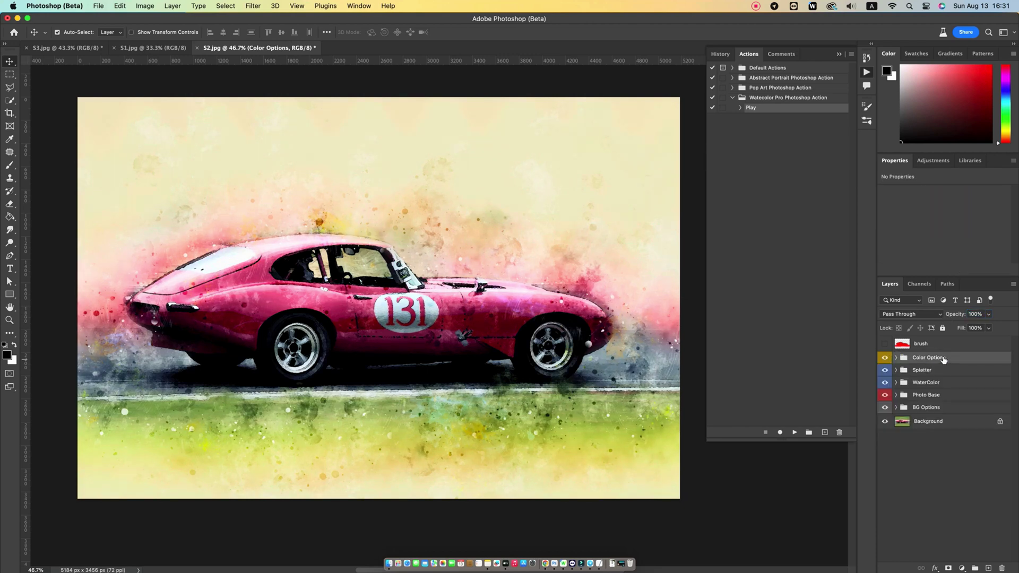
pyautogui.click(885, 358)
pyautogui.click(885, 358)
# Compare the painting with the Splatter group hidden and shown, and expand that group
pyautogui.press('z')
pyautogui.moveTo(521, 326); pyautogui.dragTo(511, 328)
pyautogui.click(936, 375)
pyautogui.click(896, 370)
pyautogui.click(896, 370)
pyautogui.click(886, 371)
pyautogui.click(886, 370)
pyautogui.click(885, 371)
pyautogui.click(896, 370)
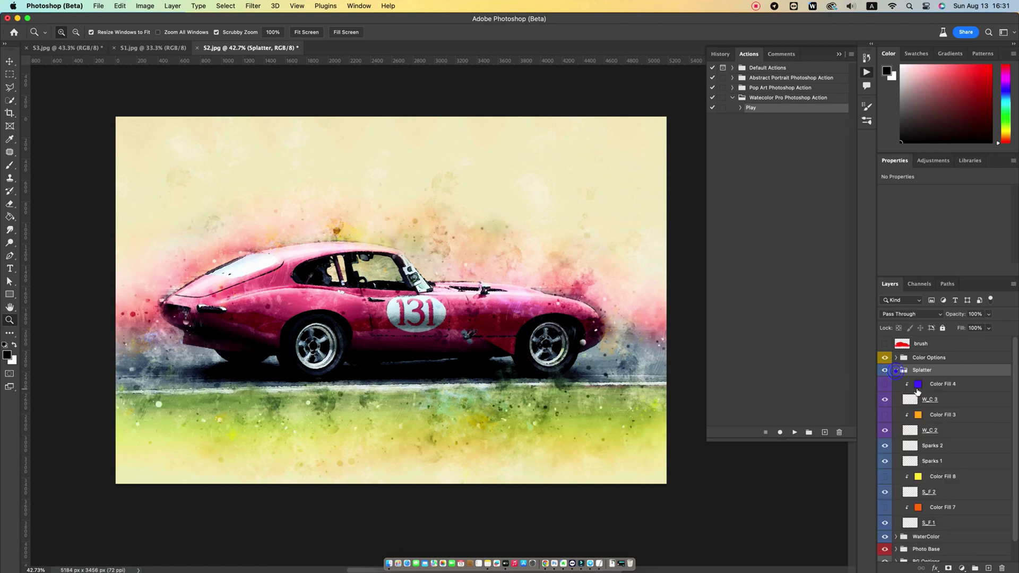
# Preview Color Fill 4 in the Splatter group and turn on the visibility of Color Fill 3
pyautogui.click(886, 383)
pyautogui.click(886, 384)
pyautogui.click(885, 415)
# Change the color of Color Fill 3 to bright lime green and hide that layer
pyautogui.doubleClick(917, 415)
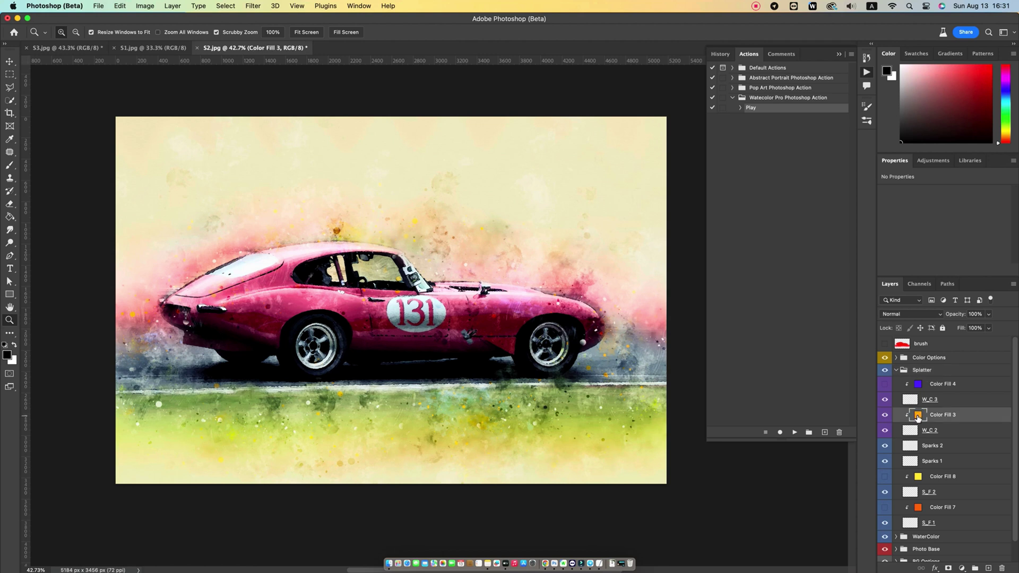
pyautogui.moveTo(498, 122); pyautogui.dragTo(391, 79)
pyautogui.moveTo(313, 55)
pyautogui.mouseDown()
pyautogui.moveTo(492, 129)
pyautogui.moveTo(522, 80)
pyautogui.mouseUp()
pyautogui.click(536, 50)
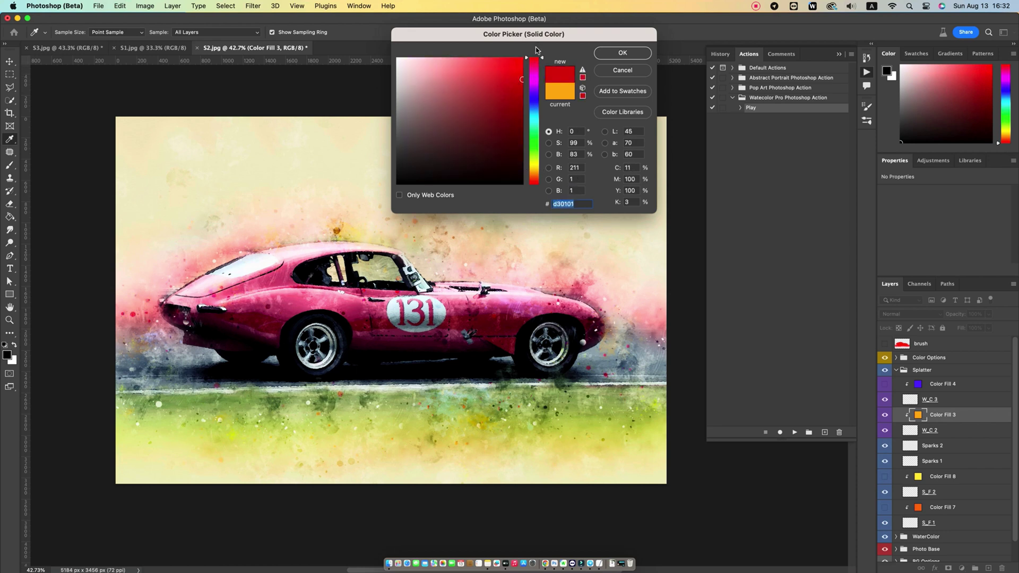
pyautogui.moveTo(537, 106); pyautogui.dragTo(538, 159)
pyautogui.click(612, 52)
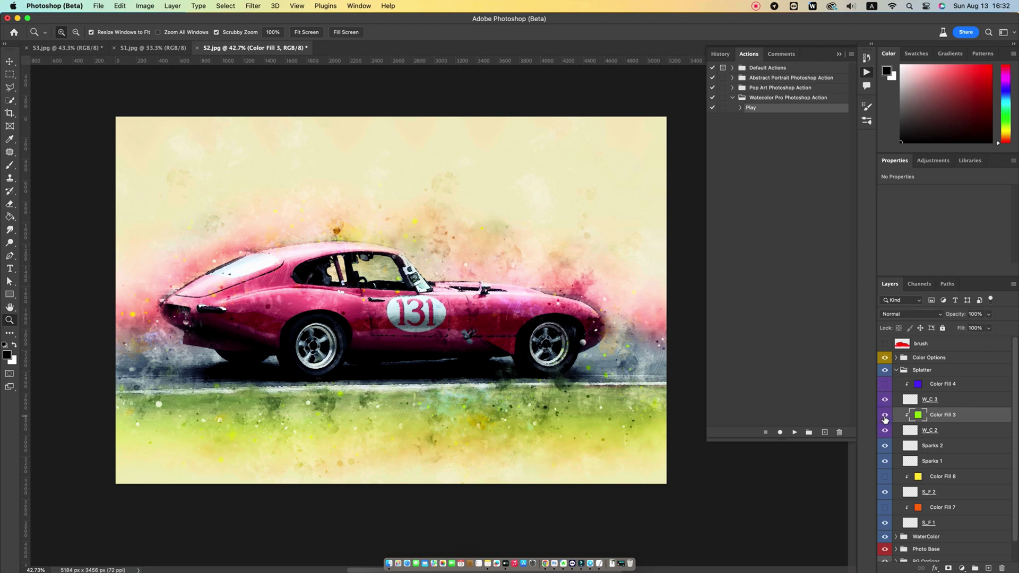
pyautogui.click(885, 416)
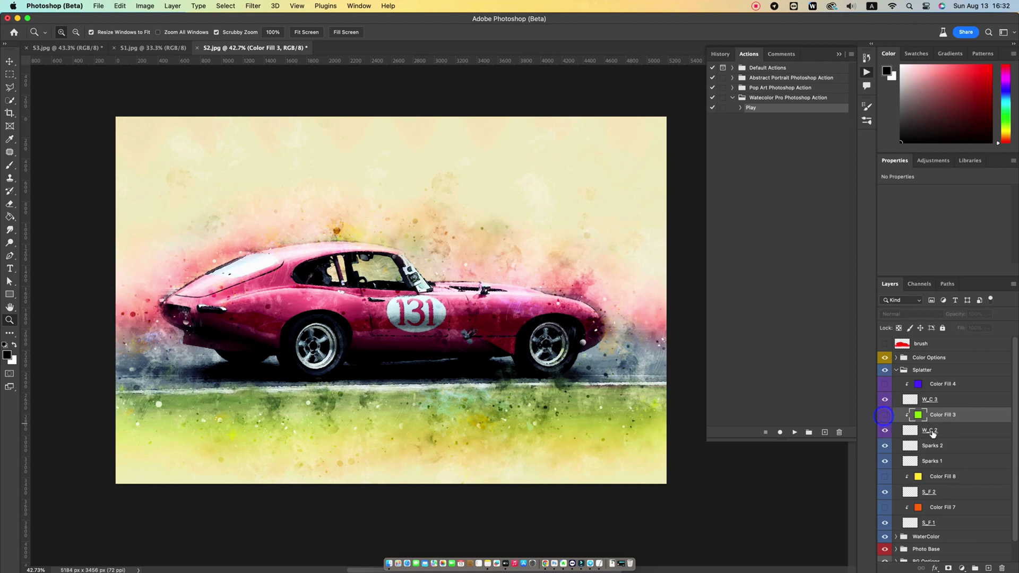
# Move the W_C 2 splatter layer slightly up and to the right with Free Transform, to X 80 px and Y 245 px
pyautogui.click(951, 431)
pyautogui.press('v')
pyautogui.press('cmd+t')
pyautogui.moveTo(398, 309); pyautogui.dragTo(417, 301)
pyautogui.press('Return')
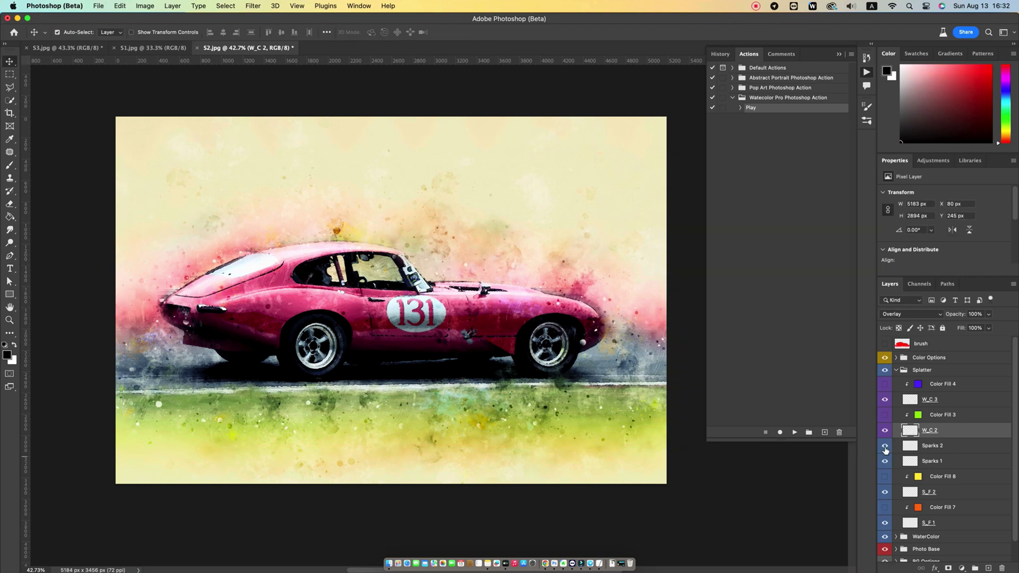
# Preview the Sparks 2, Sparks 1 and Color Fill 8 layers by switching their visibility off and on
pyautogui.click(937, 451)
pyautogui.click(884, 447)
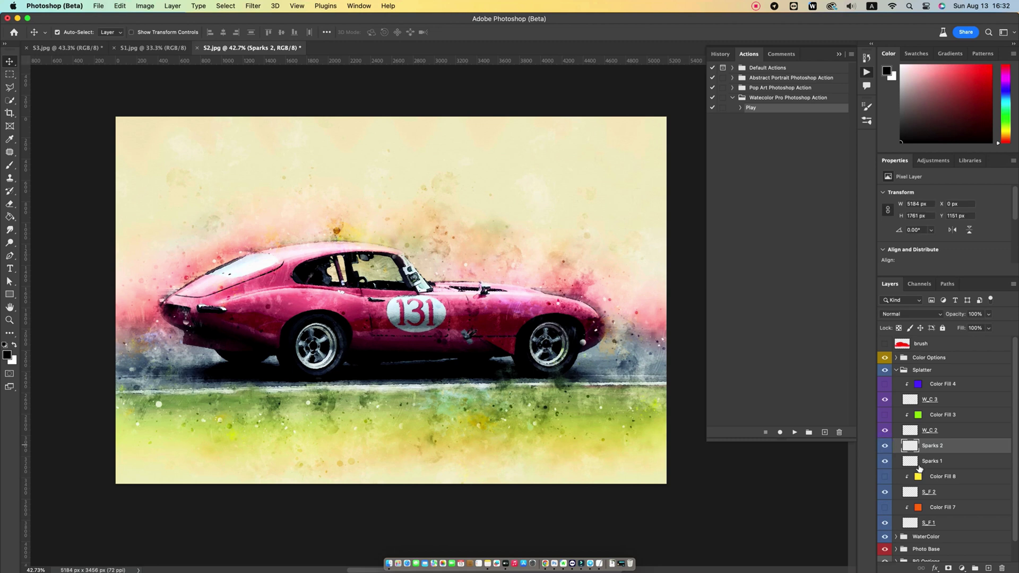
pyautogui.click(920, 466)
pyautogui.click(885, 462)
pyautogui.click(885, 462)
pyautogui.click(885, 461)
pyautogui.click(884, 462)
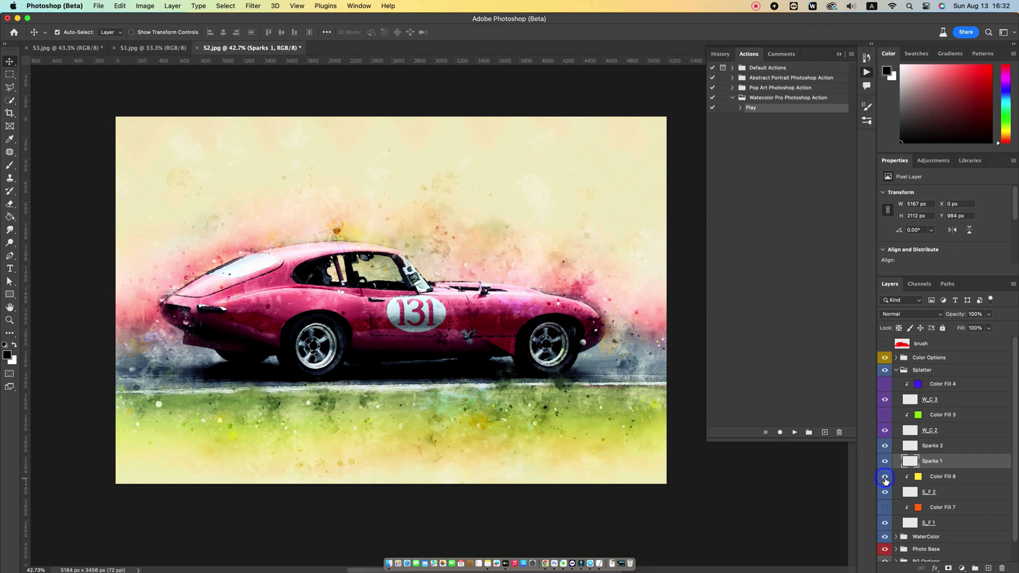
# Move the S_F 2 splatter layer upward with Free Transform and check its effect
pyautogui.click(930, 493)
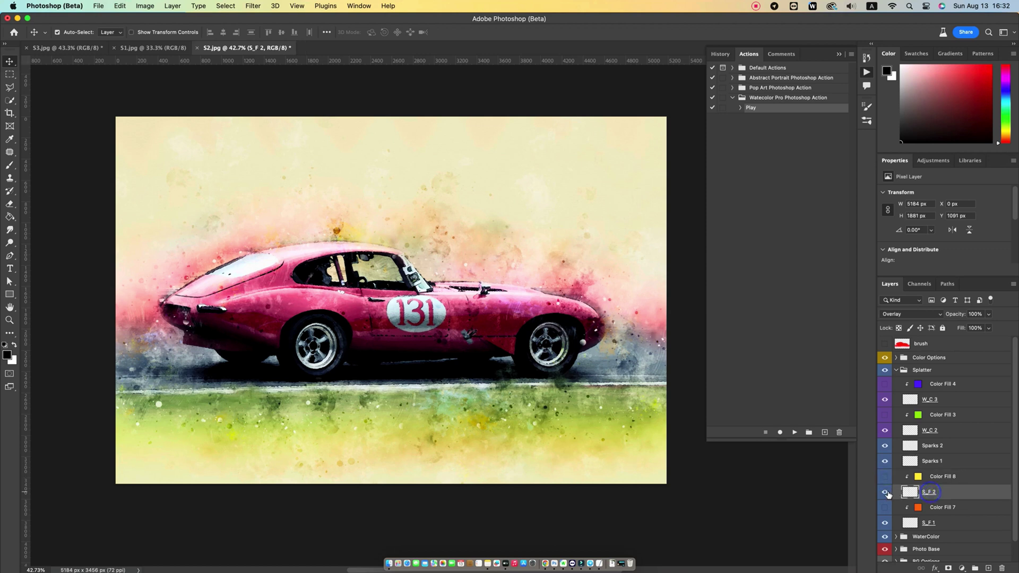
pyautogui.press('super+t')
pyautogui.moveTo(392, 234); pyautogui.dragTo(397, 155)
pyautogui.press('Return')
pyautogui.click(885, 493)
# Preview the orange Color Fill 7 layer, leave it hidden and collapse the Splatter group
pyautogui.click(897, 508)
pyautogui.click(885, 509)
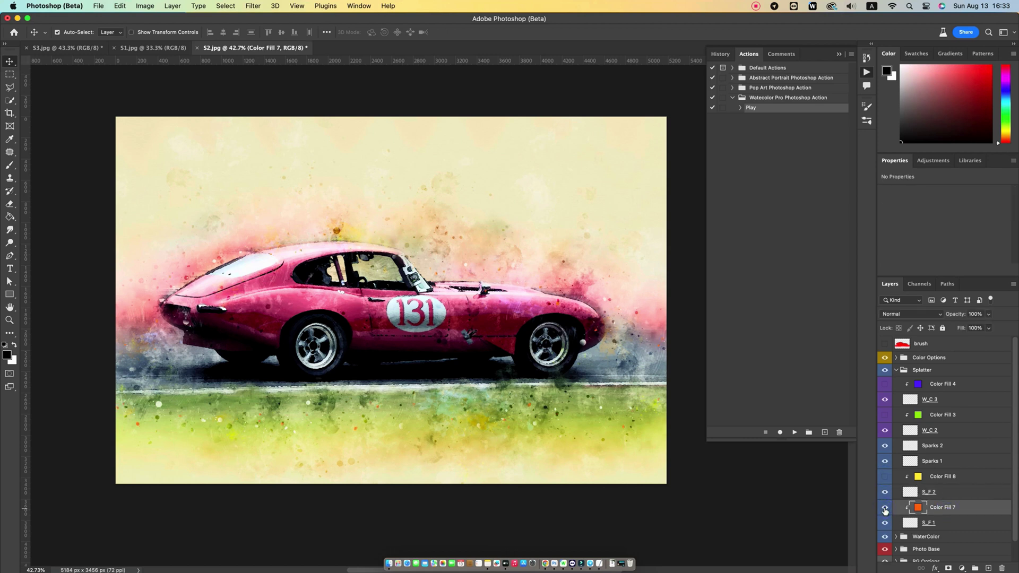
pyautogui.click(885, 511)
pyautogui.click(896, 371)
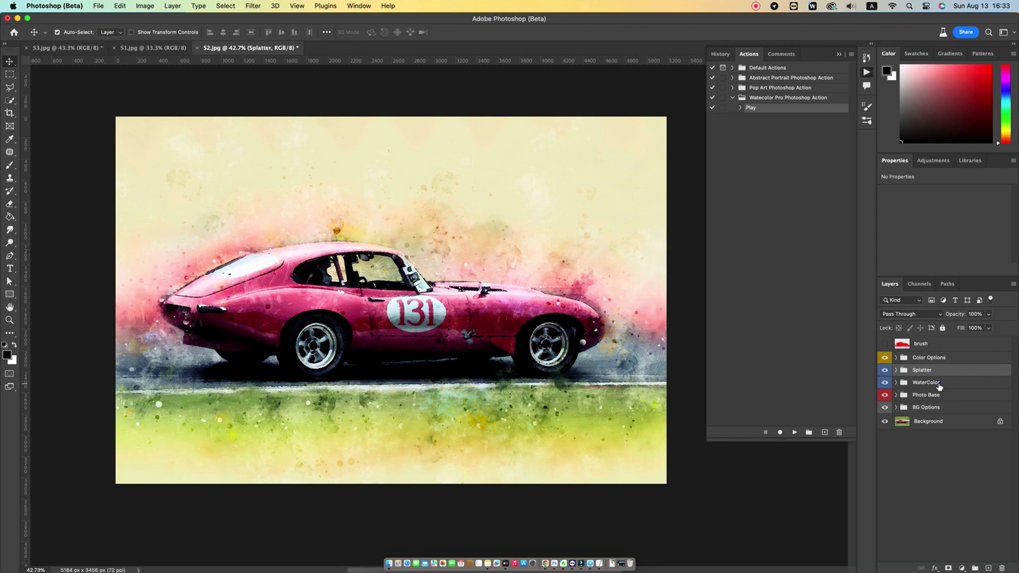
# Compare the painting with the WaterColor group hidden and shown, then expand it and preview Color Fill 6
pyautogui.click(939, 383)
pyautogui.click(885, 382)
pyautogui.click(885, 383)
pyautogui.click(896, 384)
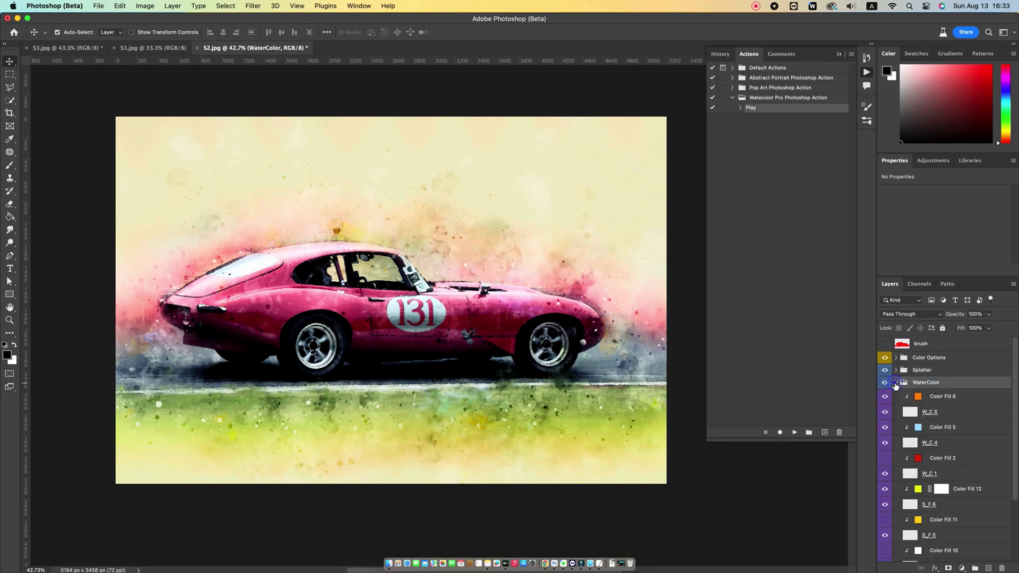
pyautogui.click(885, 398)
pyautogui.click(885, 397)
# Change the color of Color Fill 6 in the WaterColor group to magenta, #ce16df
pyautogui.doubleClick(920, 398)
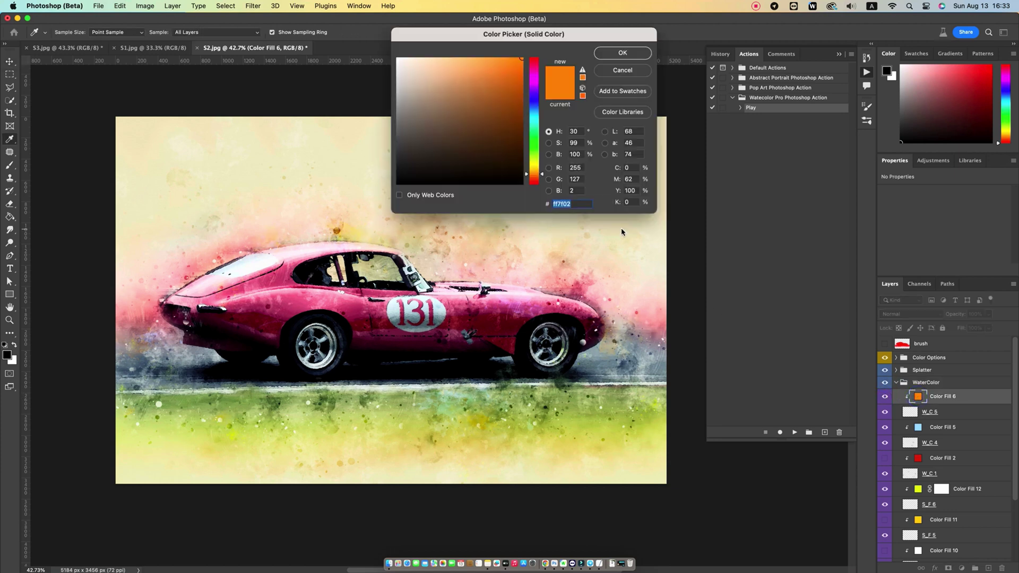
pyautogui.click(535, 80)
pyautogui.click(535, 60)
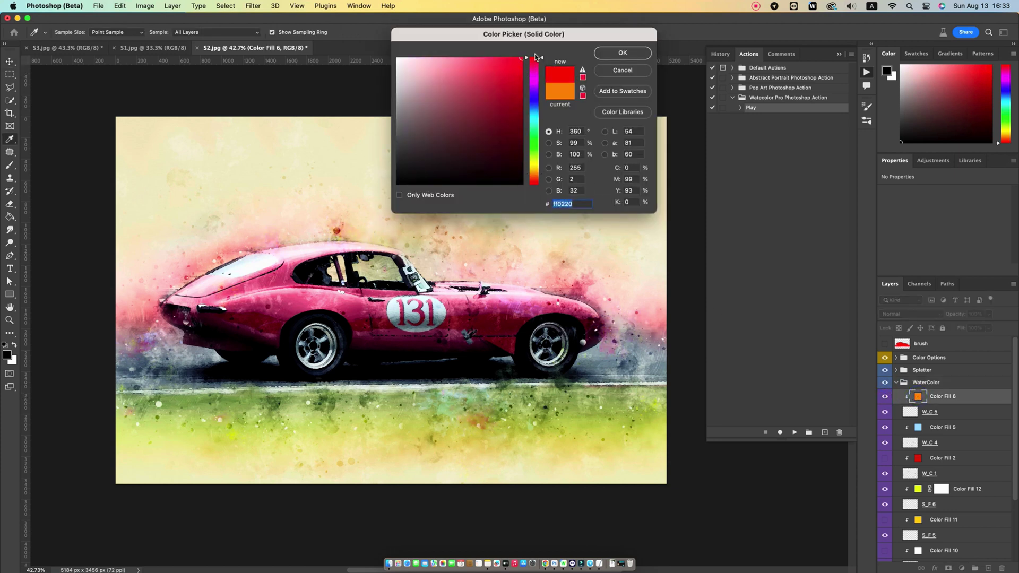
pyautogui.moveTo(535, 80); pyautogui.dragTo(529, 114)
pyautogui.moveTo(498, 77)
pyautogui.mouseDown()
pyautogui.moveTo(511, 85)
pyautogui.moveTo(510, 73)
pyautogui.mouseUp()
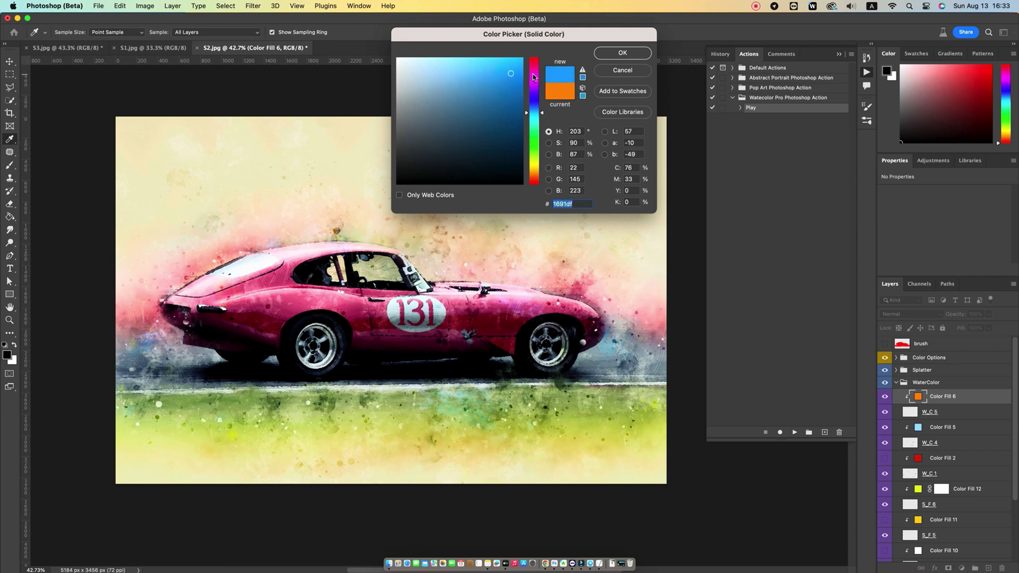
pyautogui.click(535, 80)
pyautogui.press('Return')
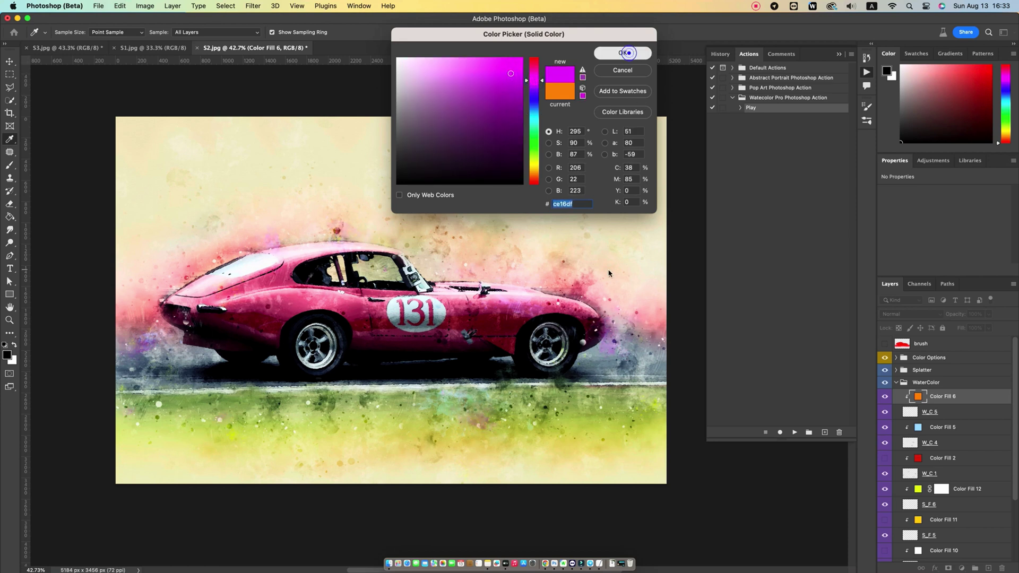
# Change the color of Color Fill 5 in the WaterColor group to light yellow
pyautogui.doubleClick(918, 428)
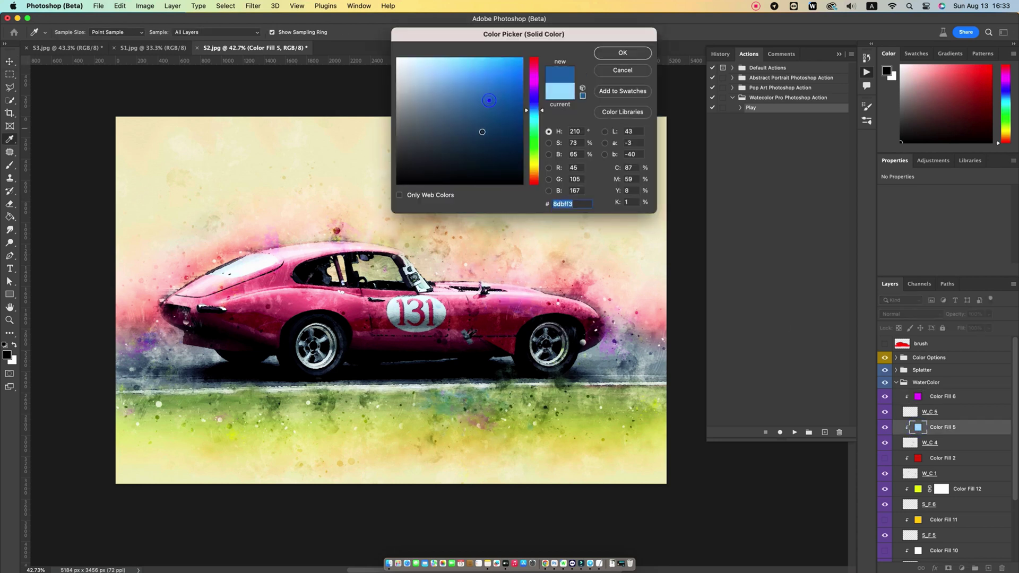
pyautogui.press('BackSpace')
pyautogui.write('a30cea')
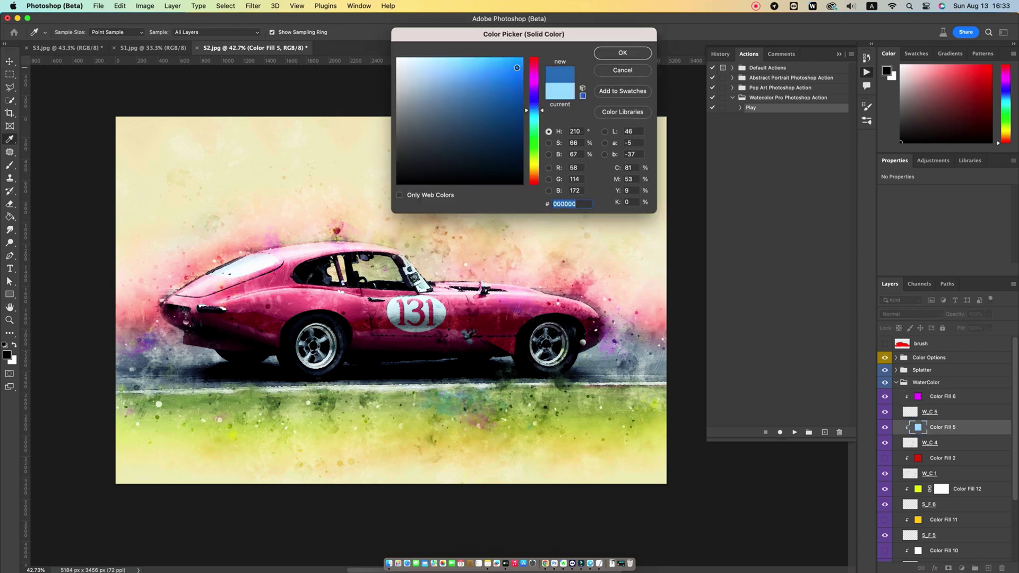
pyautogui.moveTo(533, 86); pyautogui.dragTo(531, 166)
pyautogui.moveTo(445, 68); pyautogui.dragTo(455, 63)
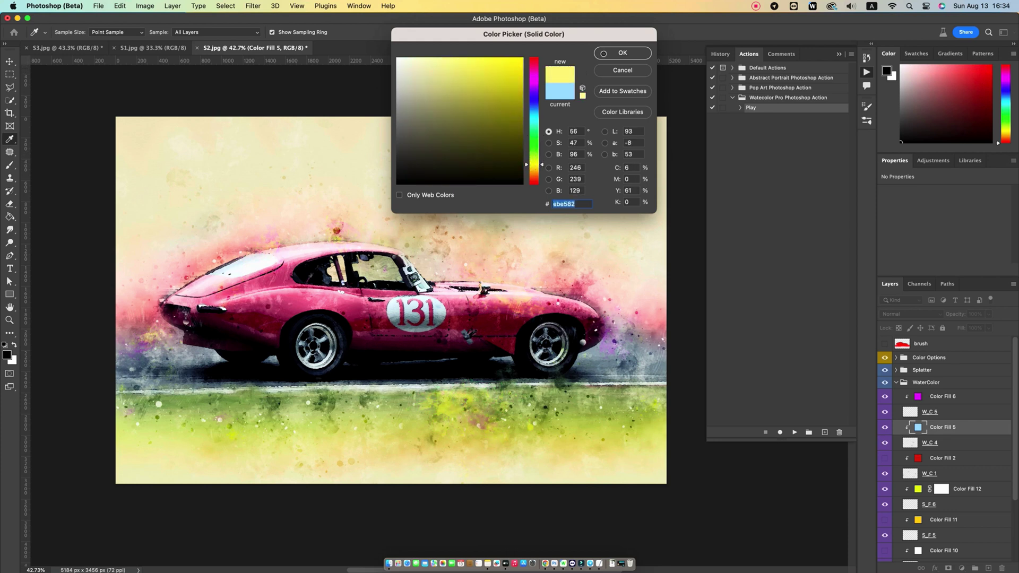
pyautogui.click(604, 54)
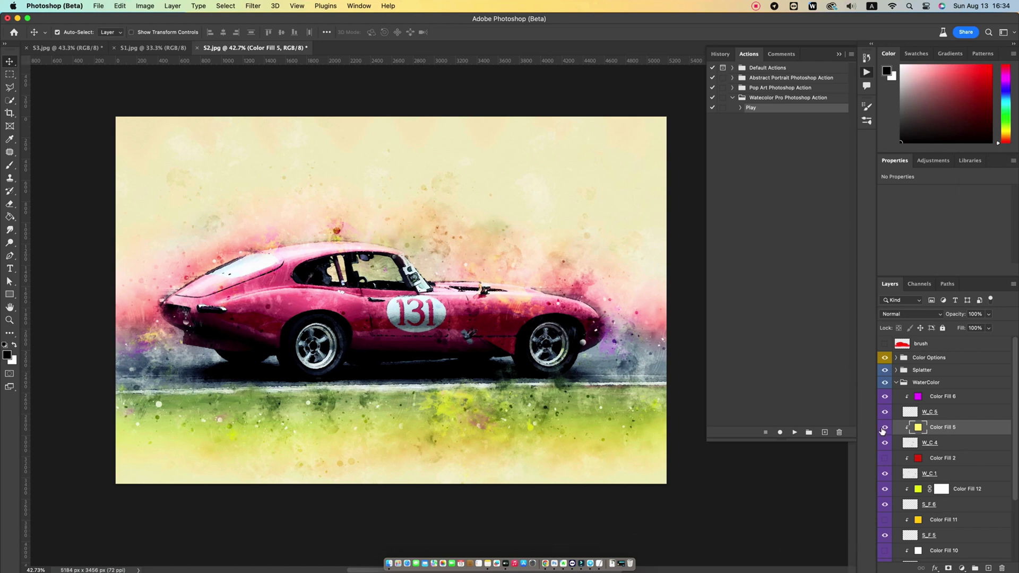
# Compare the painting with Color Fill 5 and the W_C 4 layer hidden and shown
pyautogui.click(885, 428)
pyautogui.click(886, 428)
pyautogui.click(885, 444)
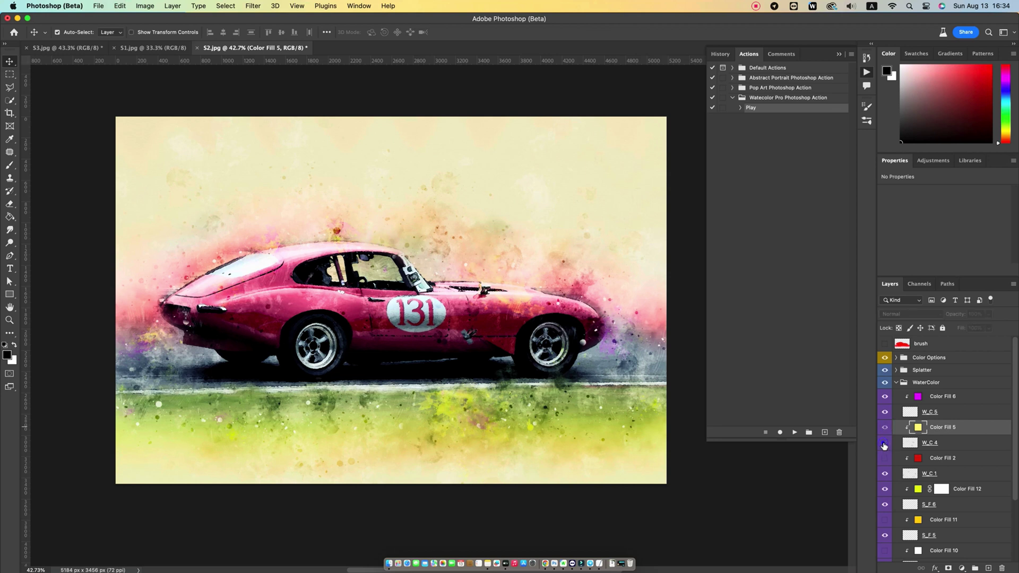
pyautogui.click(885, 444)
# Move the W_C 4 layer with Free Transform to X 131 px and Y 1047 px
pyautogui.click(950, 443)
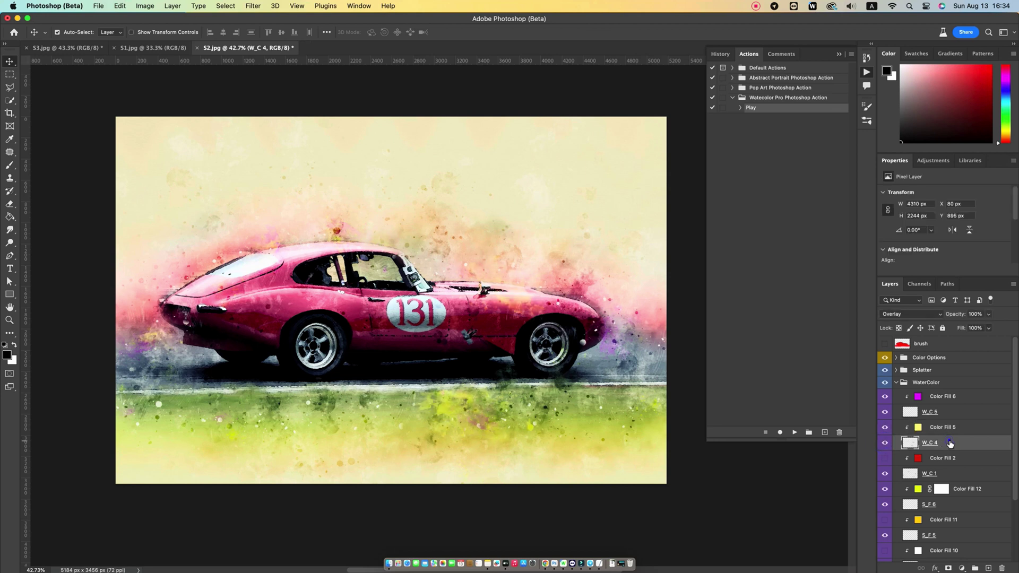
pyautogui.press('super+t')
pyautogui.moveTo(487, 411)
pyautogui.mouseDown()
pyautogui.moveTo(563, 298)
pyautogui.moveTo(469, 416)
pyautogui.moveTo(499, 420)
pyautogui.moveTo(474, 419)
pyautogui.mouseUp()
pyautogui.press('Return')
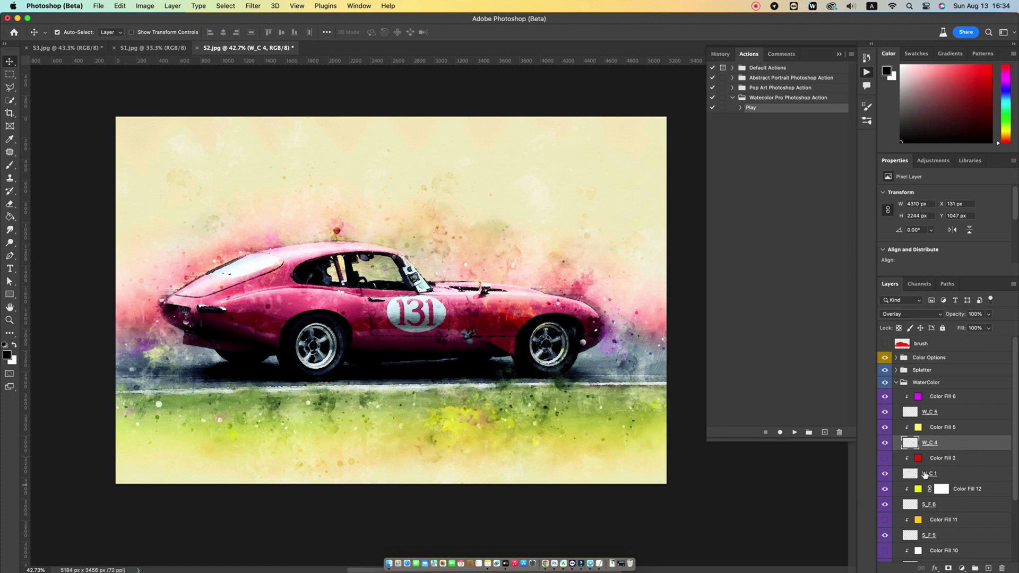
# Preview Color Fill 2 and the W_C 1 layer by switching their visibility on and off
pyautogui.click(969, 461)
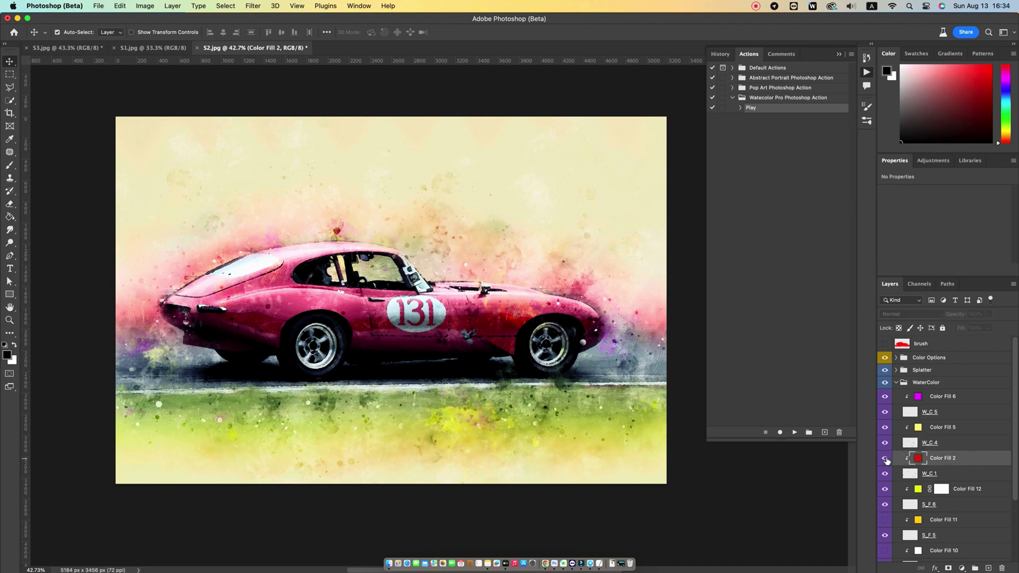
pyautogui.click(884, 458)
pyautogui.click(885, 459)
pyautogui.click(935, 477)
pyautogui.click(884, 474)
pyautogui.click(885, 473)
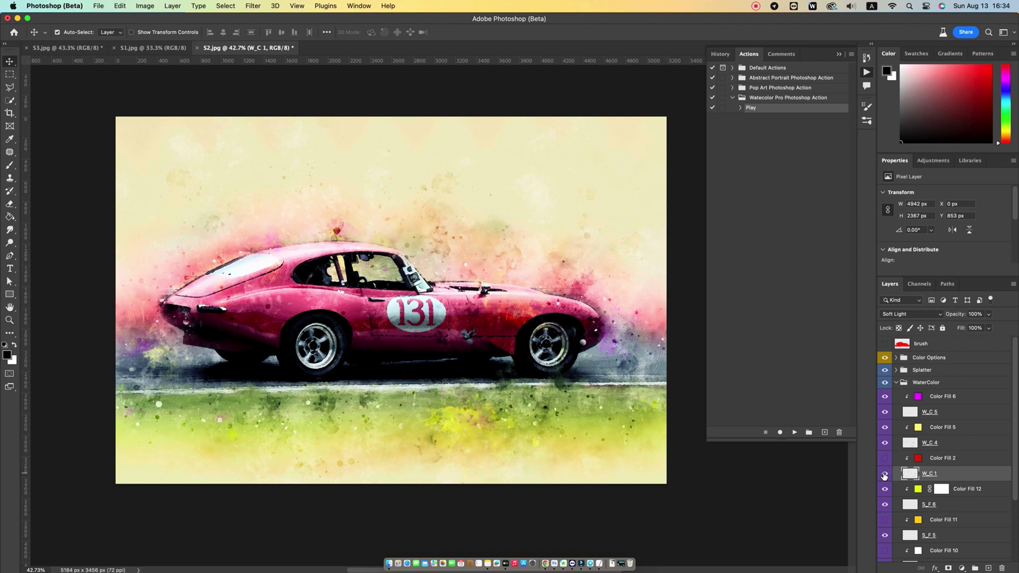
# Turn on Color Fill 2 in the WaterColor group and change its color to bright cyan
pyautogui.click(886, 461)
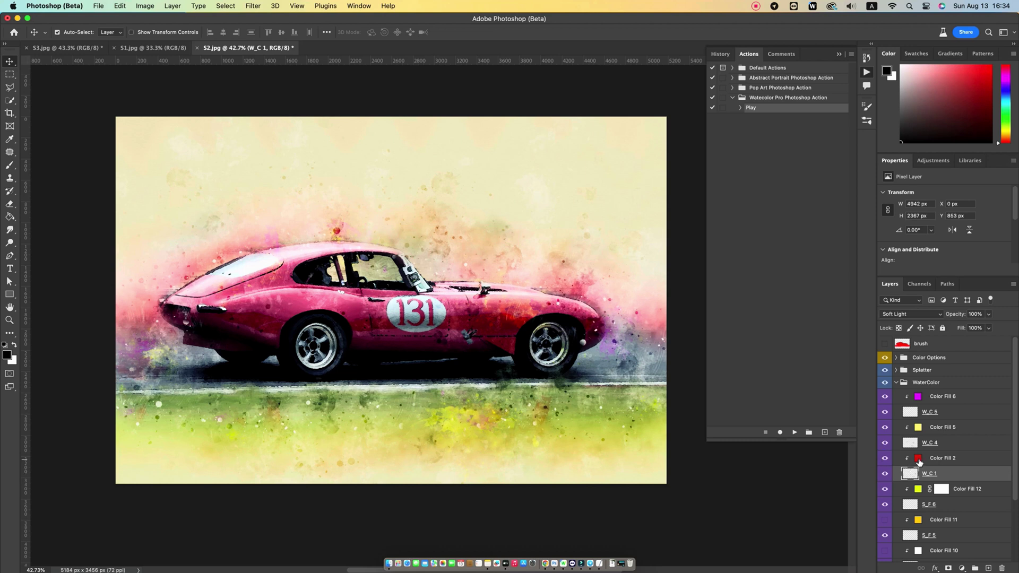
pyautogui.doubleClick(918, 459)
pyautogui.click(536, 122)
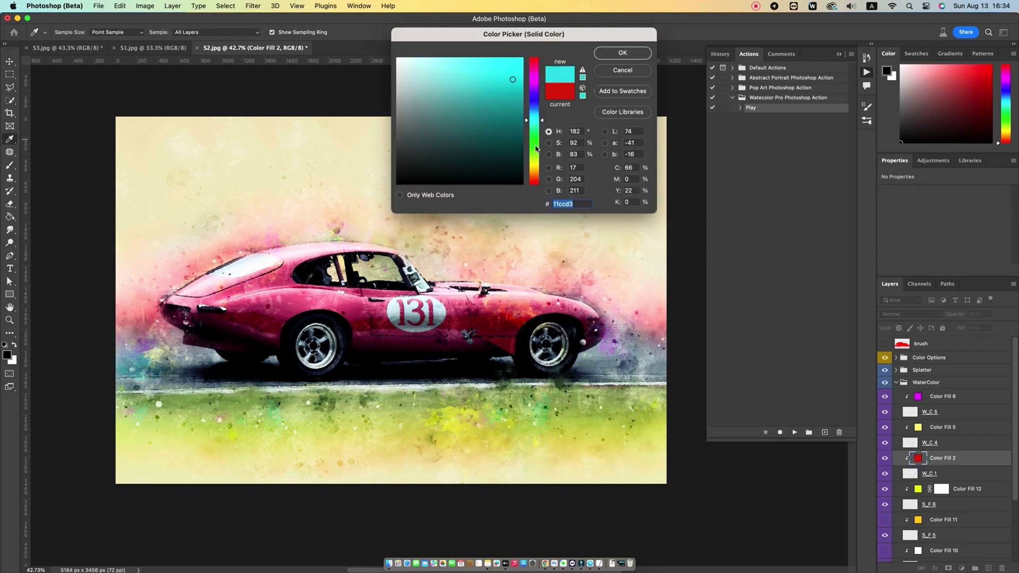
pyautogui.moveTo(501, 103); pyautogui.dragTo(522, 58)
pyautogui.click(534, 116)
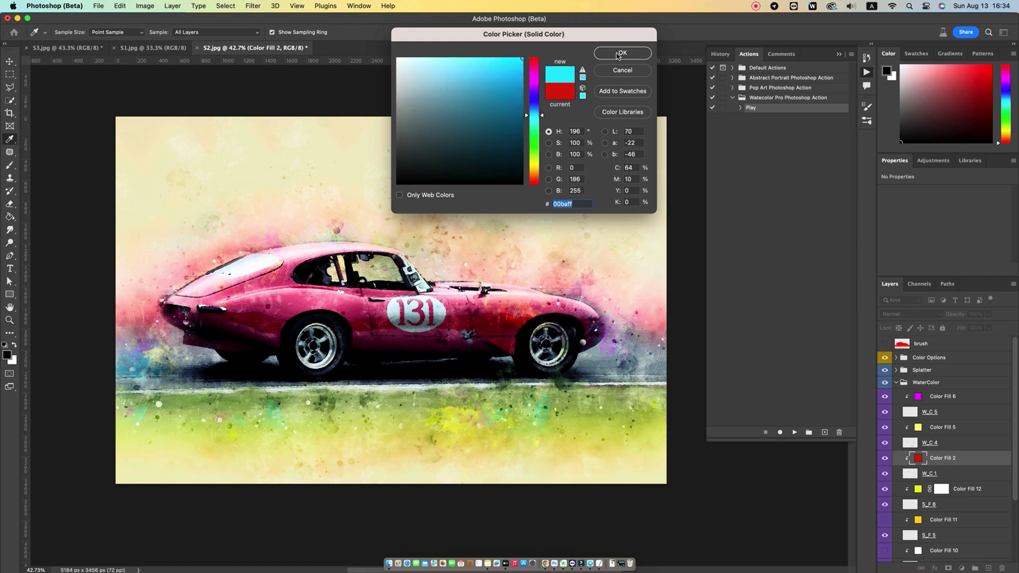
pyautogui.click(620, 54)
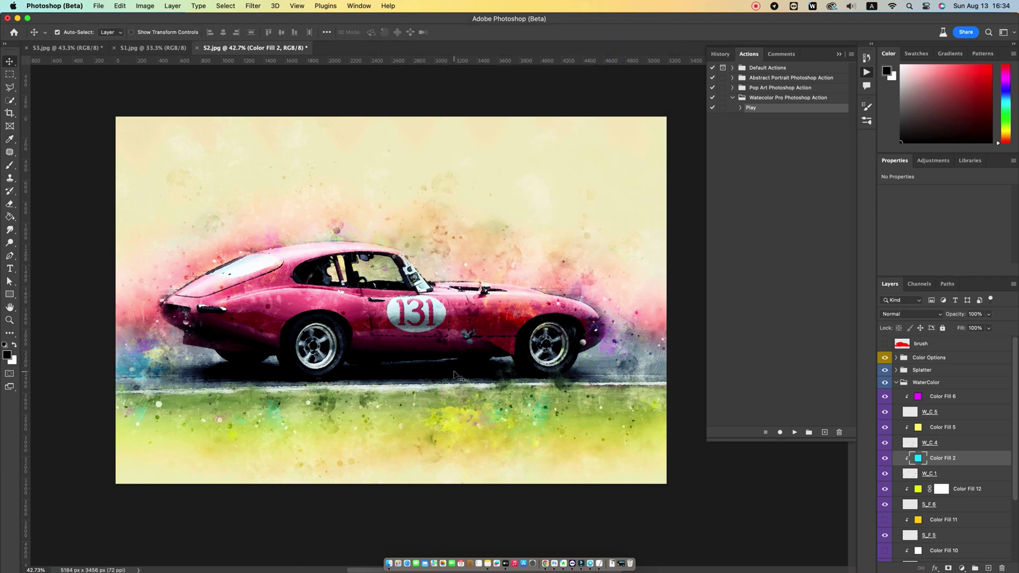
# Scale the W_C 1 layer to 104.74% with Free Transform and move it to X -52 px and Y 977 px
pyautogui.click(945, 474)
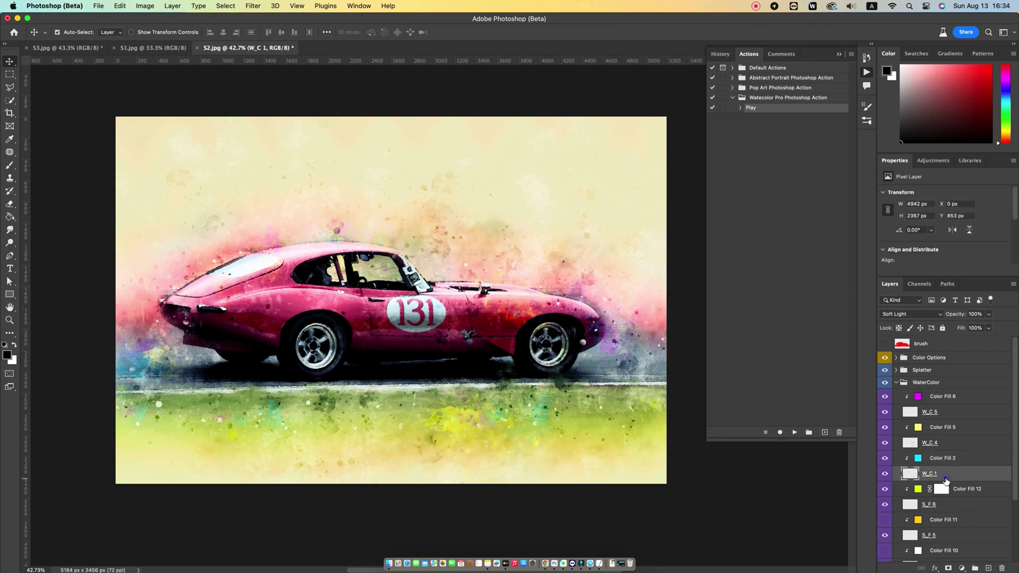
pyautogui.press('super+t')
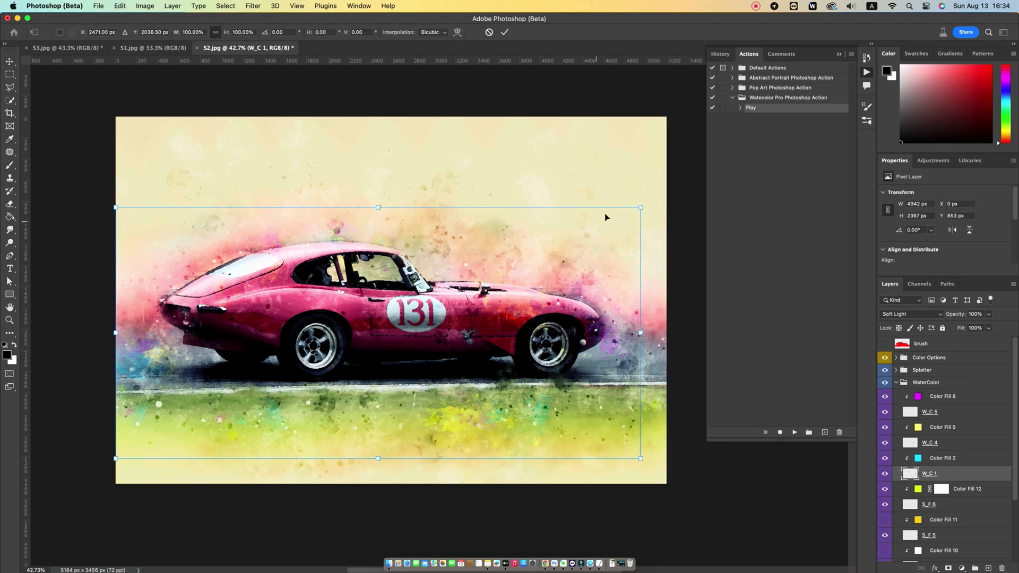
pyautogui.moveTo(642, 202); pyautogui.dragTo(690, 148)
pyautogui.moveTo(424, 332)
pyautogui.mouseDown()
pyautogui.moveTo(474, 241)
pyautogui.moveTo(454, 351)
pyautogui.moveTo(416, 400)
pyautogui.moveTo(461, 373)
pyautogui.moveTo(427, 341)
pyautogui.mouseUp()
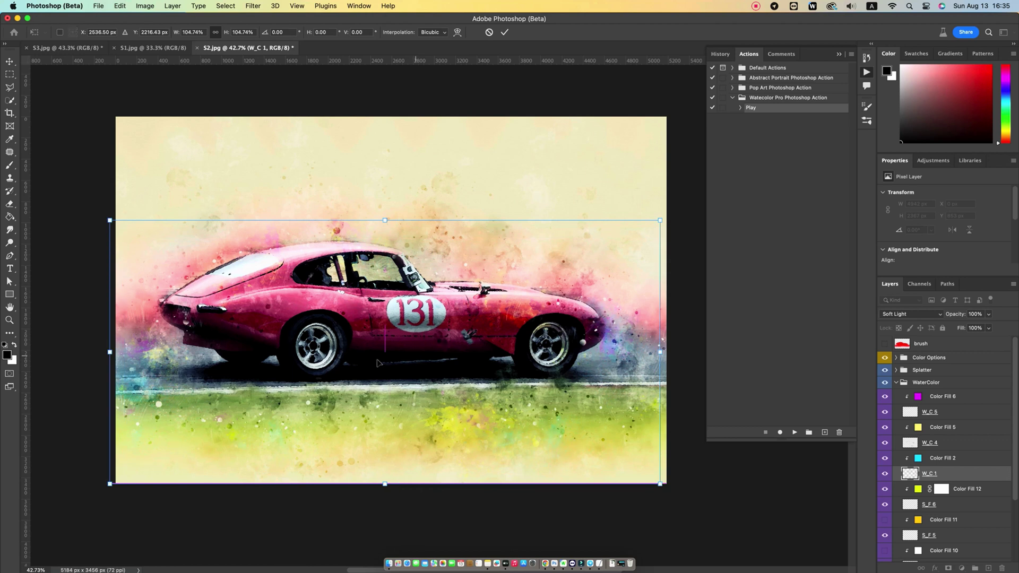
pyautogui.press('Return')
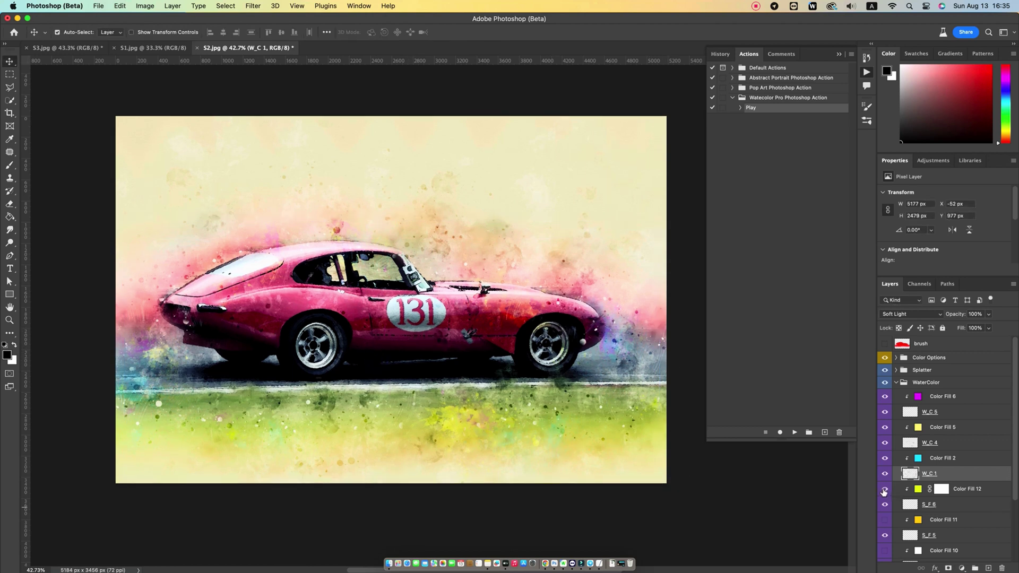
# Preview Color Fill 12 and the S_F 6 and S_F 5 layers in the WaterColor group by switching visibility off and on
pyautogui.click(884, 491)
pyautogui.click(900, 503)
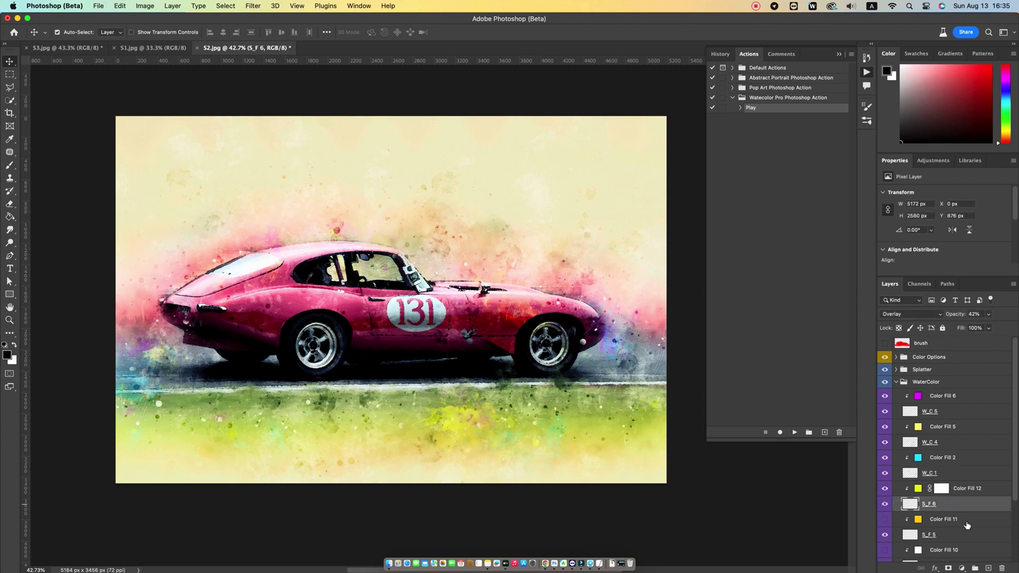
pyautogui.scroll(-5, 956, 524)
pyautogui.click(910, 452)
pyautogui.click(884, 453)
pyautogui.click(885, 453)
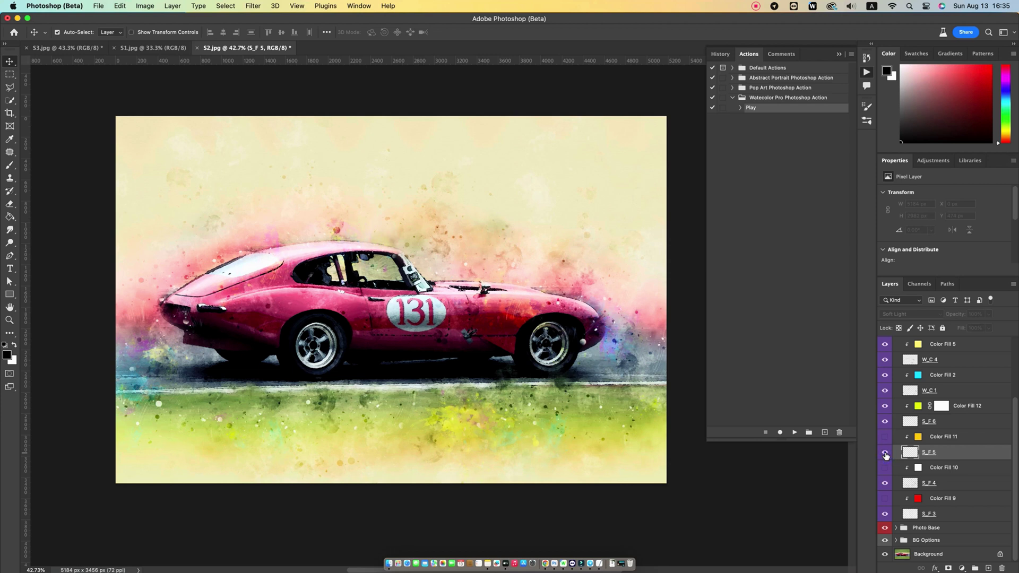
# Turn on Color Fill 11 above S_F 5, change its color to muted yellow dbd481, and compare it on and off
pyautogui.click(885, 437)
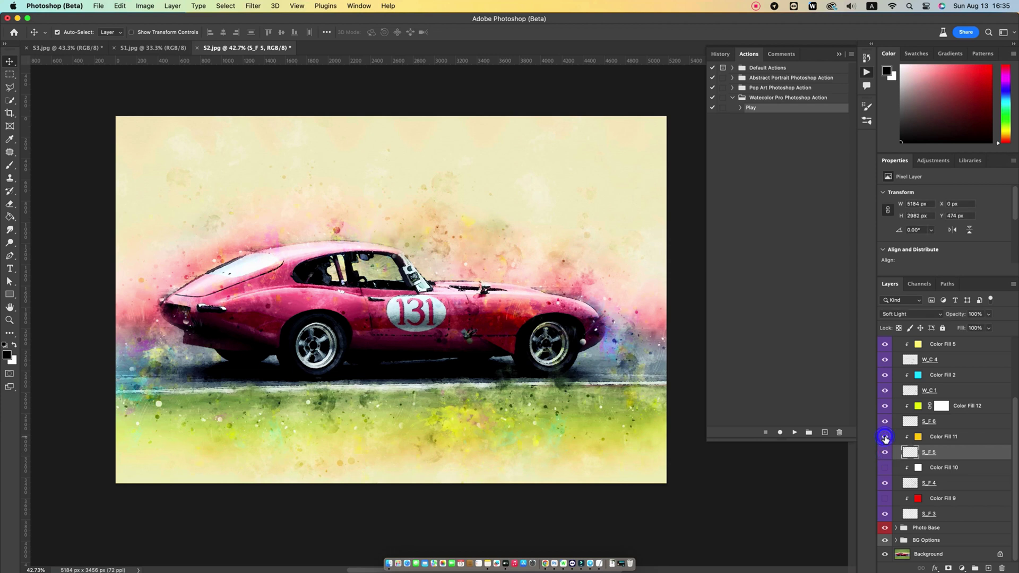
pyautogui.doubleClick(918, 437)
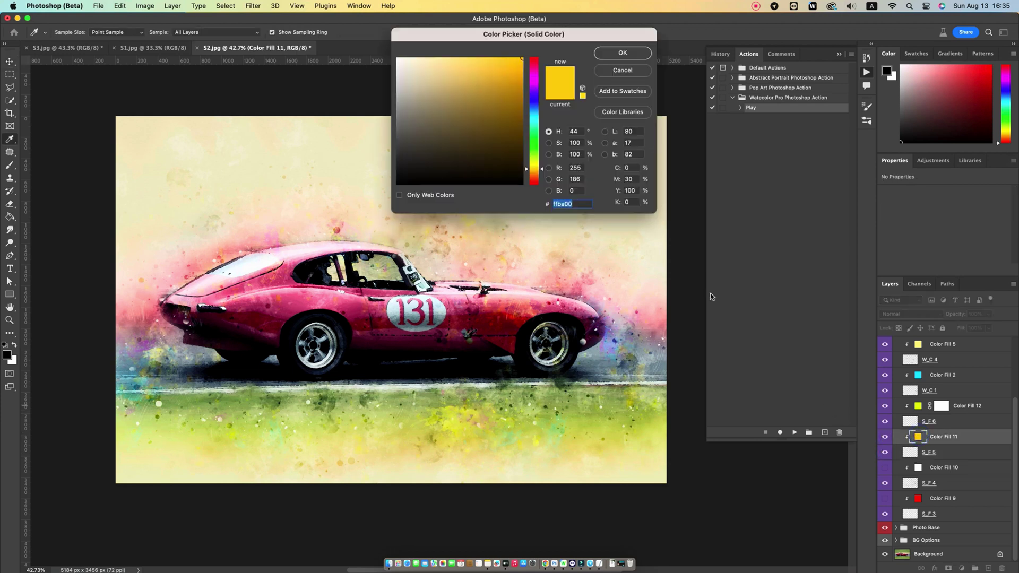
pyautogui.moveTo(514, 128)
pyautogui.mouseDown()
pyautogui.moveTo(492, 92)
pyautogui.moveTo(506, 84)
pyautogui.mouseUp()
pyautogui.click(533, 125)
pyautogui.moveTo(533, 128)
pyautogui.mouseDown()
pyautogui.moveTo(535, 148)
pyautogui.moveTo(533, 82)
pyautogui.moveTo(534, 92)
pyautogui.moveTo(497, 107)
pyautogui.moveTo(448, 76)
pyautogui.mouseUp()
pyautogui.moveTo(536, 117)
pyautogui.mouseDown()
pyautogui.moveTo(538, 128)
pyautogui.moveTo(539, 109)
pyautogui.mouseUp()
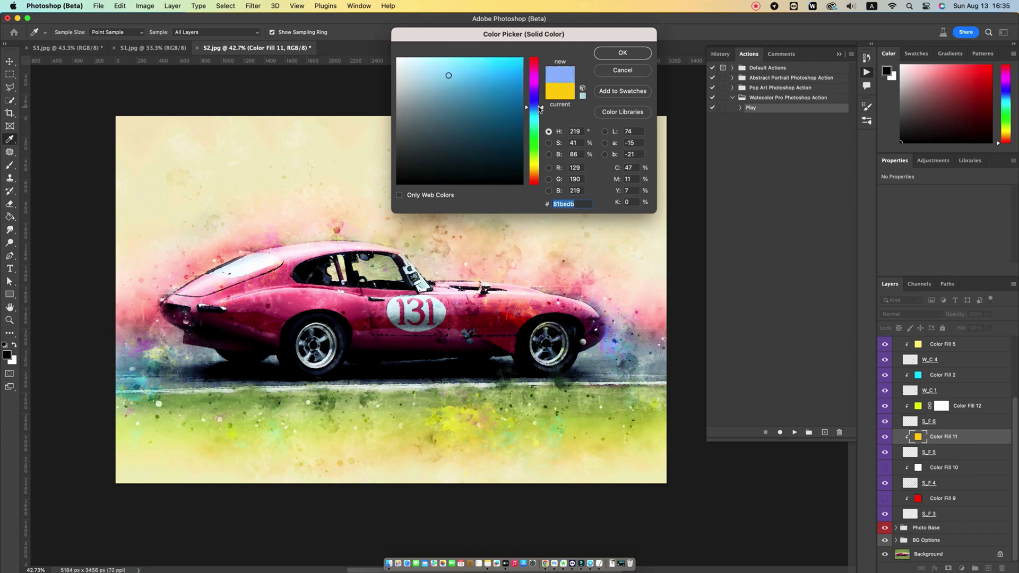
pyautogui.click(540, 126)
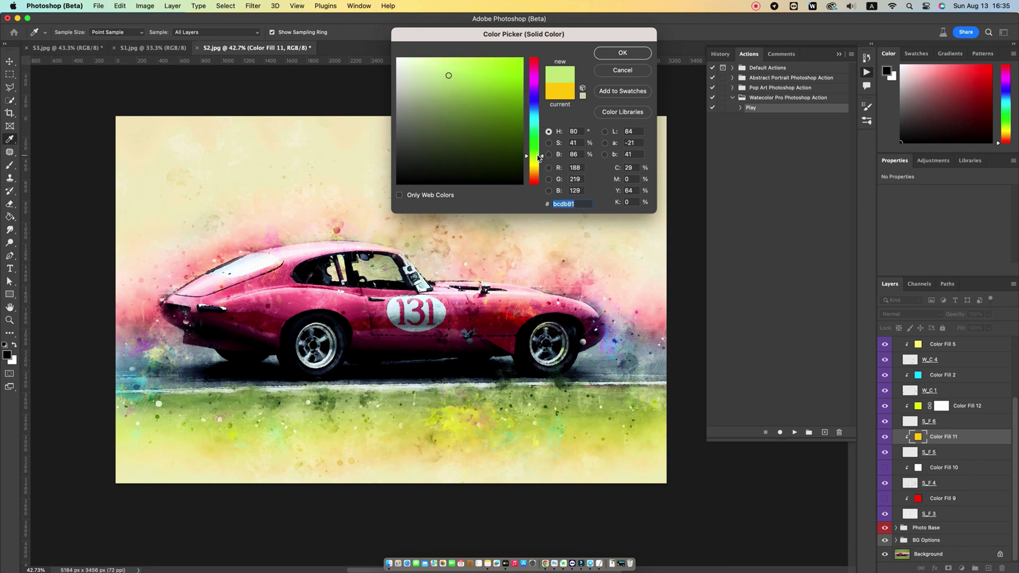
pyautogui.moveTo(538, 161); pyautogui.dragTo(537, 166)
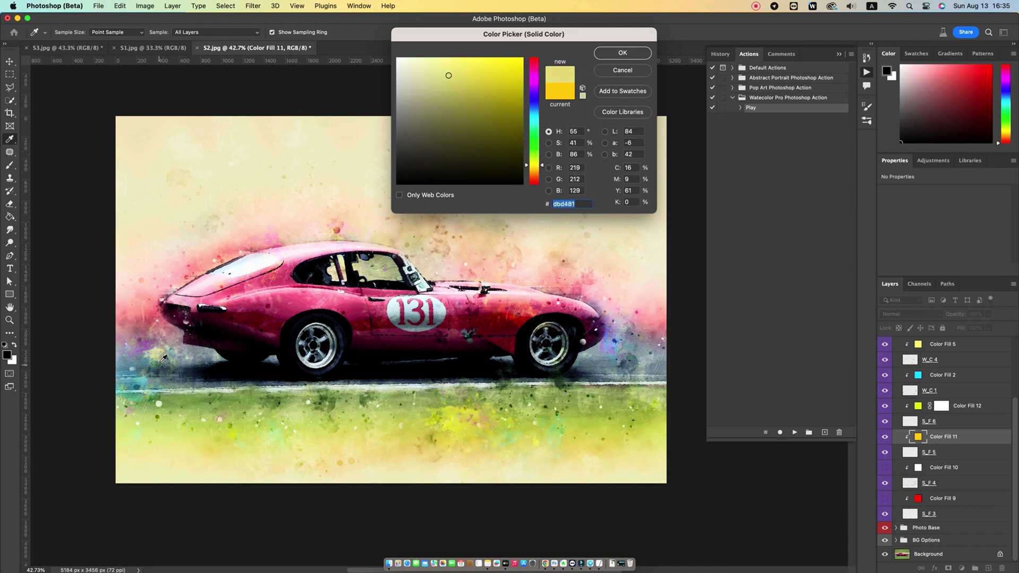
pyautogui.click(622, 53)
pyautogui.click(884, 437)
pyautogui.click(884, 437)
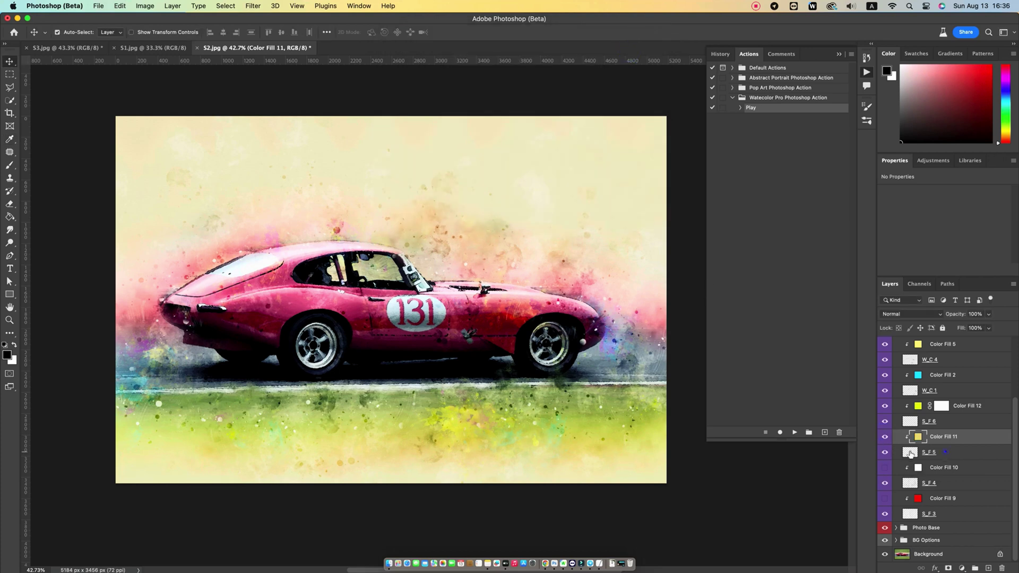
# Move the S_F 5 layer slightly to the left with Free Transform
pyautogui.click(911, 453)
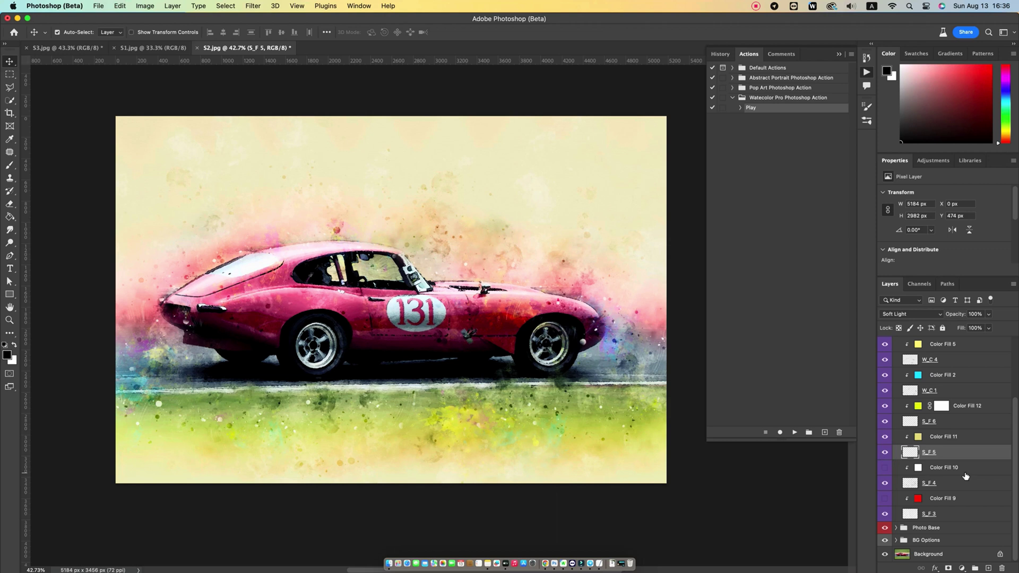
pyautogui.press('super+t')
pyautogui.moveTo(450, 317)
pyautogui.mouseDown()
pyautogui.moveTo(504, 295)
pyautogui.moveTo(467, 273)
pyautogui.moveTo(422, 295)
pyautogui.moveTo(457, 336)
pyautogui.moveTo(436, 324)
pyautogui.moveTo(454, 324)
pyautogui.moveTo(441, 317)
pyautogui.mouseUp()
pyautogui.press('Return')
# Turn on Color Fill 10 above the S_F 4 layer, comparing the painting with and without it
pyautogui.click(939, 471)
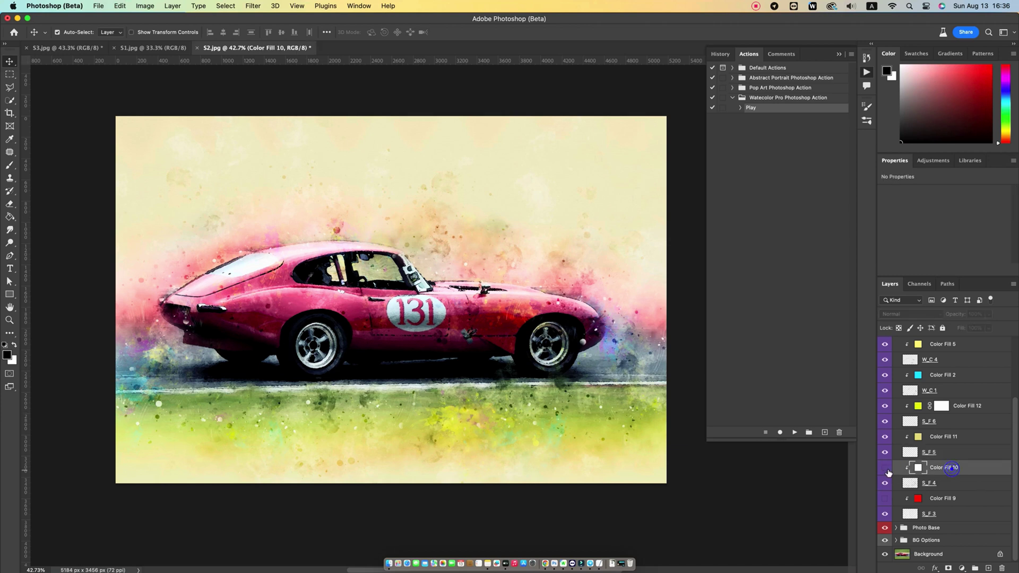
pyautogui.click(885, 469)
pyautogui.click(885, 468)
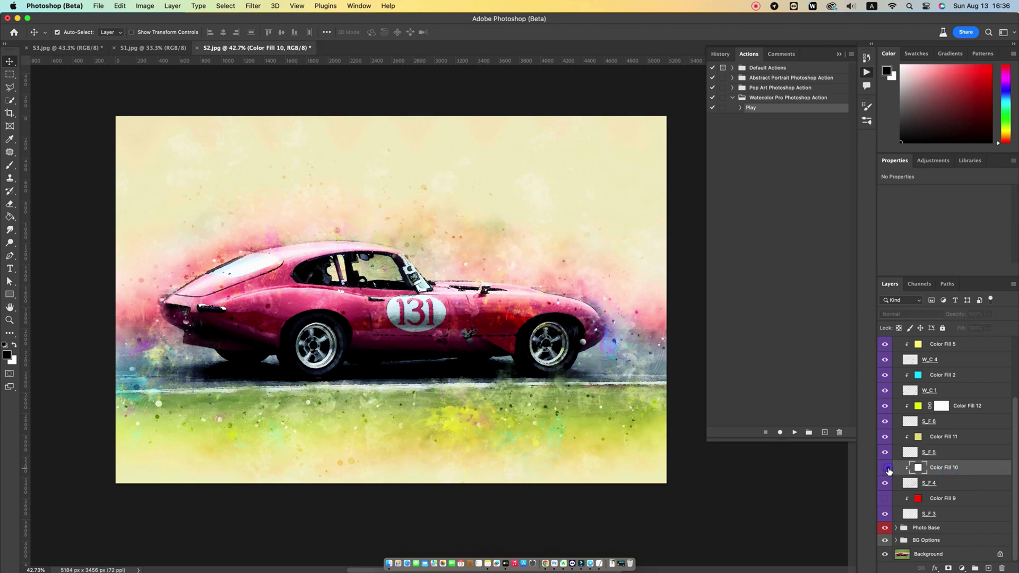
pyautogui.click(886, 468)
# Change the color of Color Fill 10 to pale cream fff2bd and compare the effect on and off
pyautogui.doubleClick(920, 468)
pyautogui.moveTo(535, 43); pyautogui.dragTo(715, 44)
pyautogui.write('ff0000')
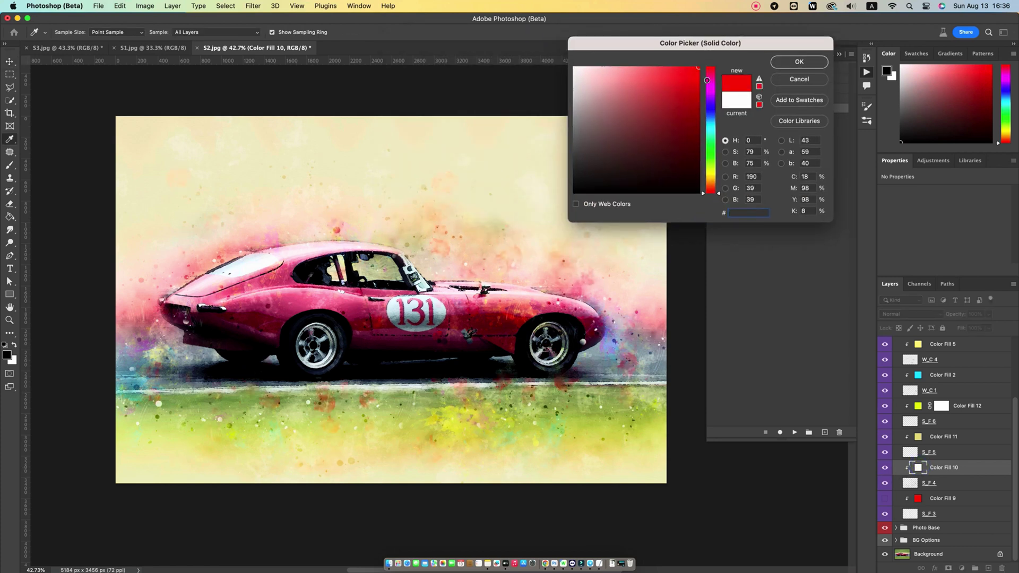
pyautogui.moveTo(713, 81); pyautogui.dragTo(710, 177)
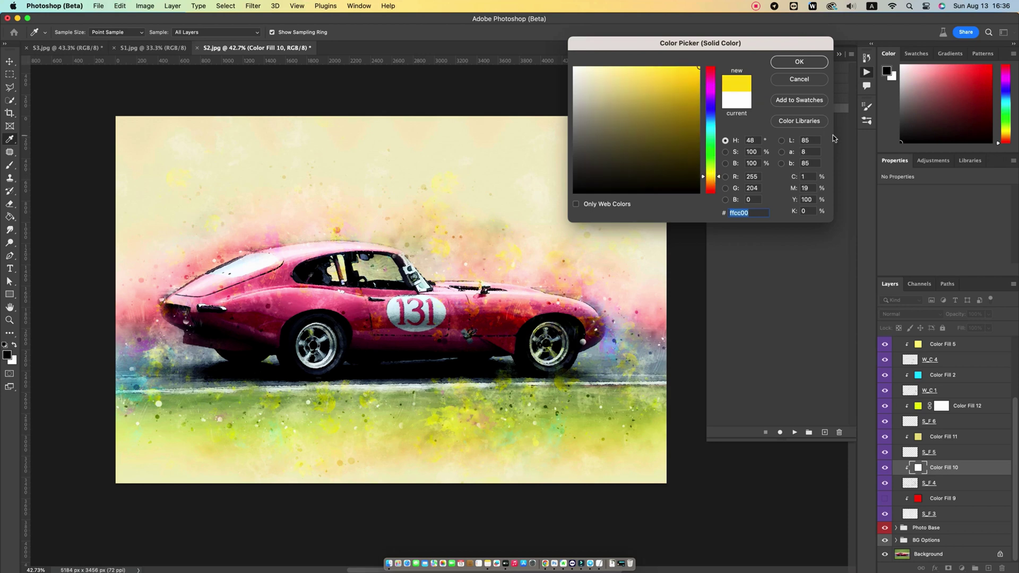
pyautogui.click(657, 90)
pyautogui.moveTo(620, 79); pyautogui.dragTo(607, 65)
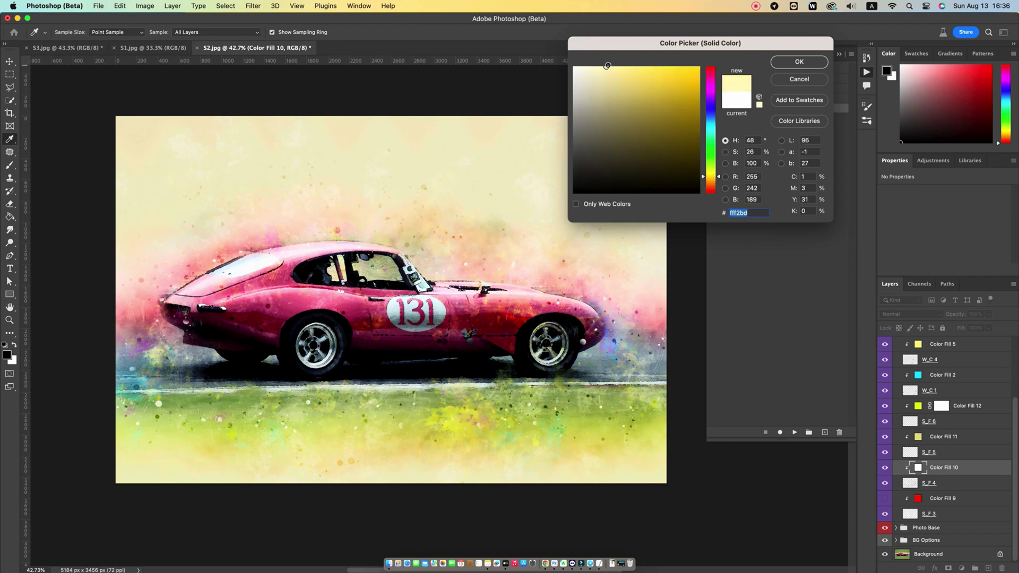
pyautogui.click(800, 62)
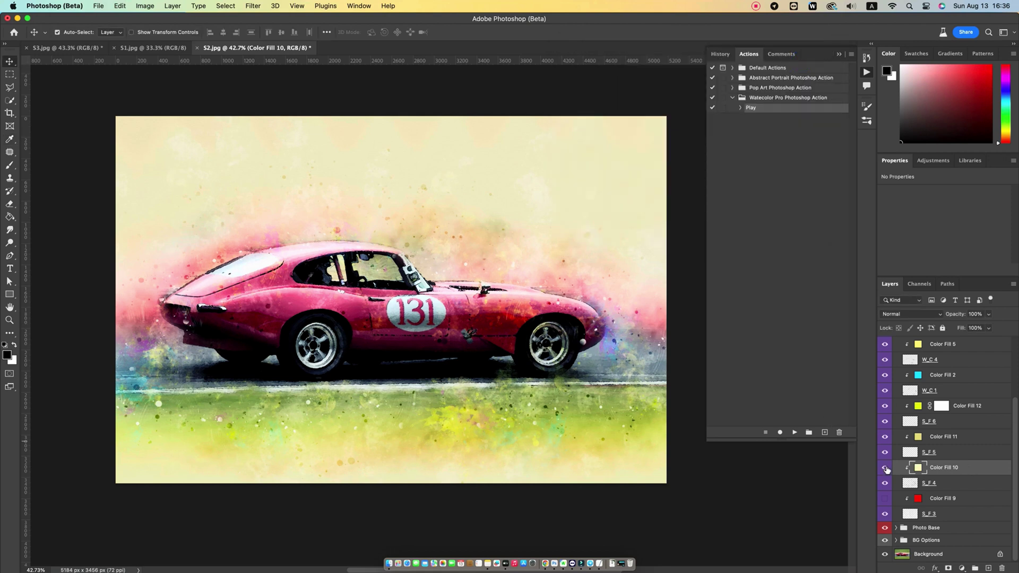
pyautogui.click(885, 468)
pyautogui.click(885, 468)
# Try to move the S_F 4 layer up and to the right with Free Transform, undoing the move
pyautogui.press('super')
pyautogui.click(912, 481)
pyautogui.press('super+t')
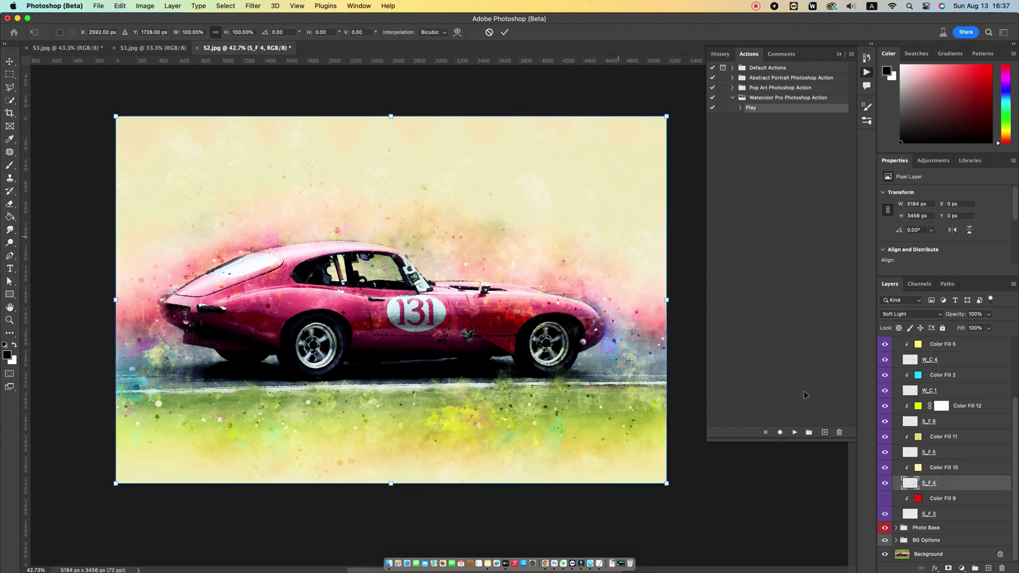
pyautogui.moveTo(430, 340); pyautogui.dragTo(465, 310)
pyautogui.press('super+z')
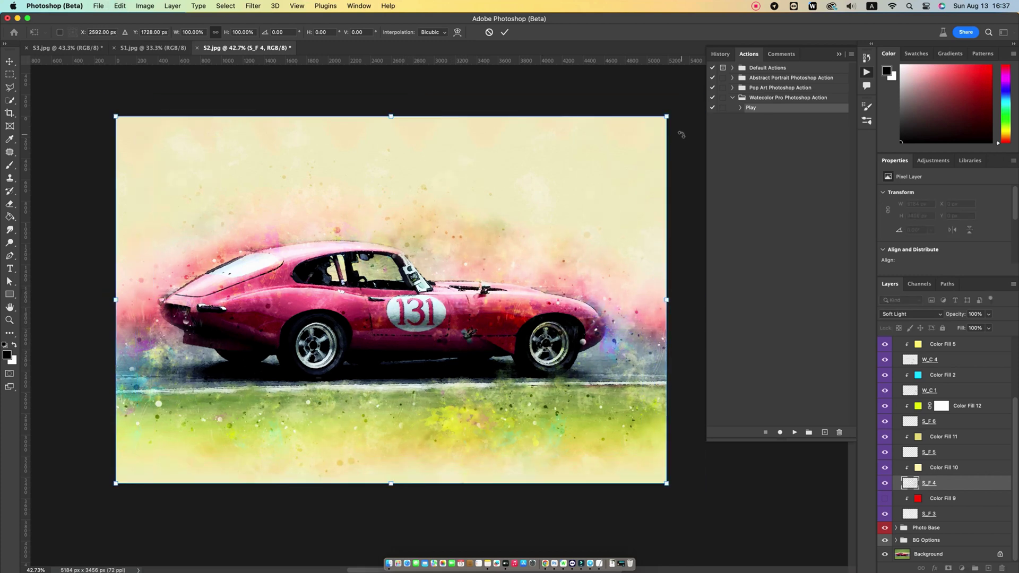
pyautogui.doubleClick(465, 268)
# Turn on Color Fill 9 above S_F 3, change its color to brown 996629, and compare it on and off
pyautogui.click(957, 500)
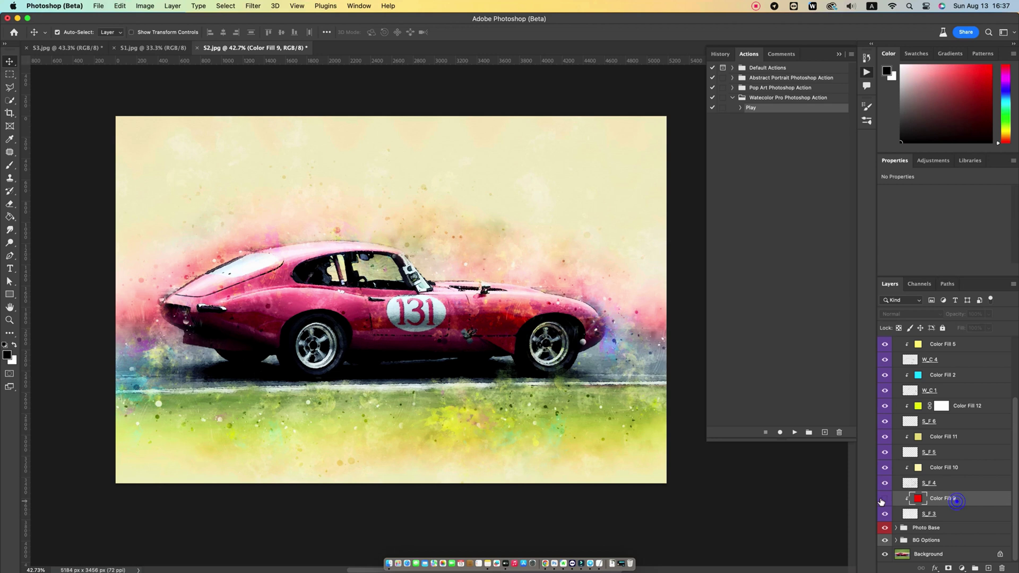
pyautogui.click(884, 500)
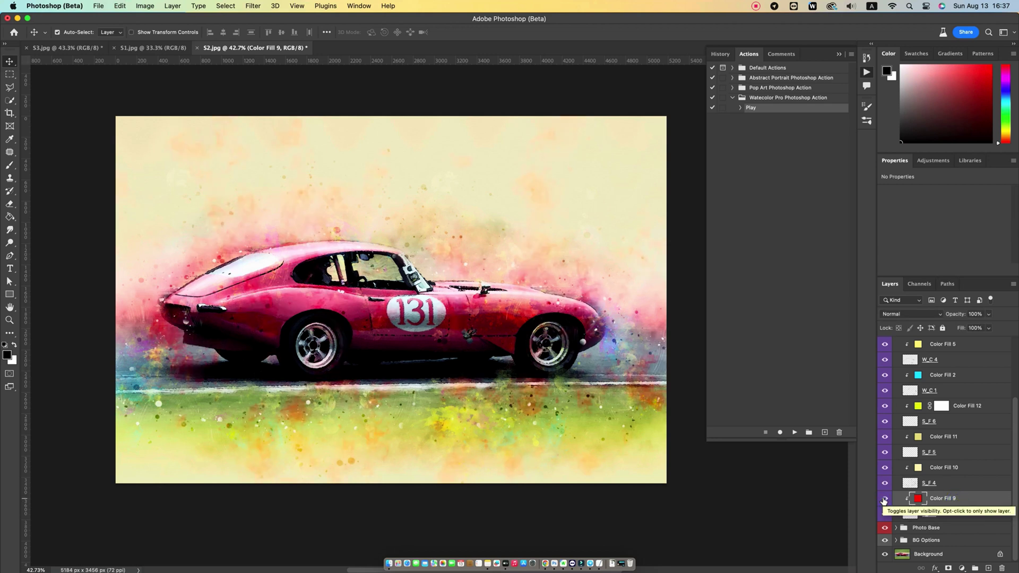
pyautogui.doubleClick(919, 499)
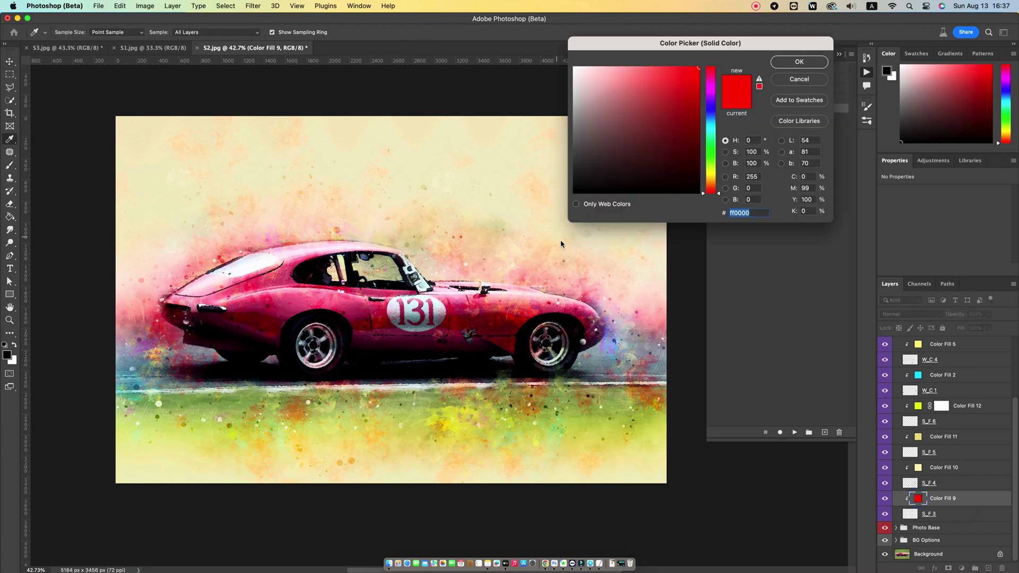
pyautogui.moveTo(709, 91); pyautogui.dragTo(713, 115)
pyautogui.moveTo(624, 89); pyautogui.dragTo(604, 65)
pyautogui.moveTo(714, 137); pyautogui.dragTo(710, 182)
pyautogui.moveTo(653, 104)
pyautogui.mouseDown()
pyautogui.moveTo(644, 85)
pyautogui.moveTo(678, 104)
pyautogui.moveTo(678, 153)
pyautogui.moveTo(667, 115)
pyautogui.mouseUp()
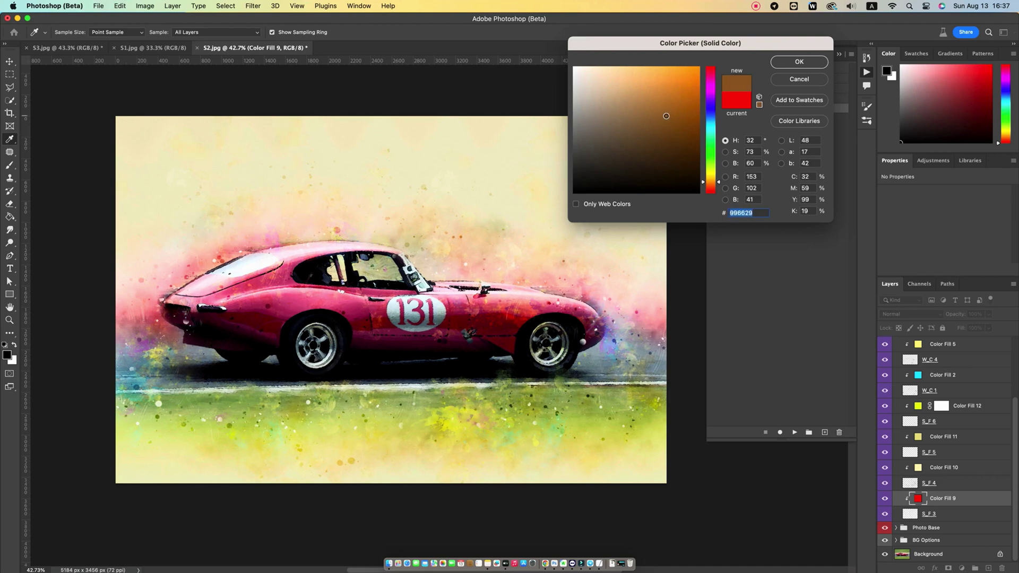
pyautogui.click(800, 62)
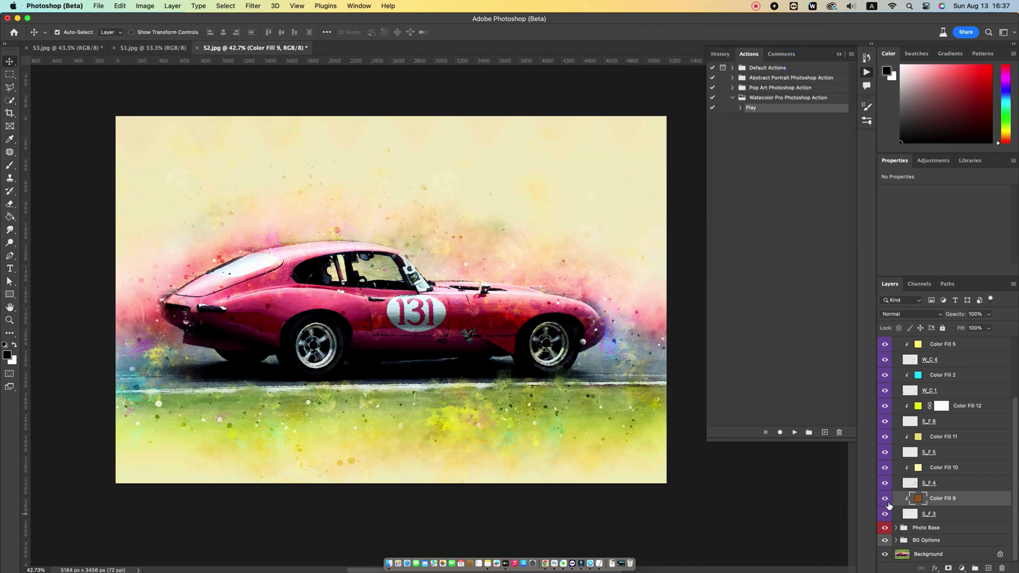
pyautogui.click(885, 499)
pyautogui.click(885, 498)
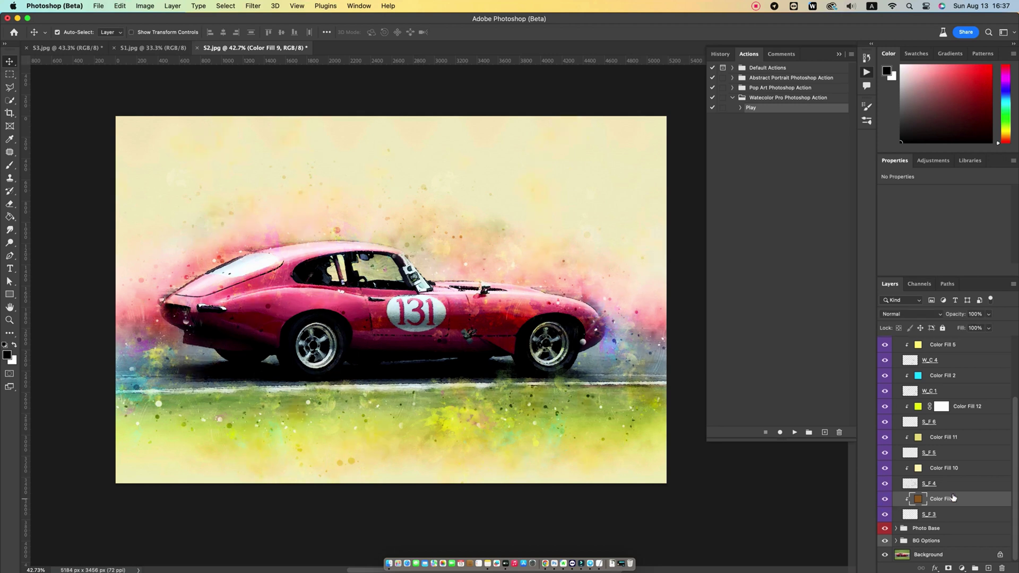
# Collapse the WaterColor group and compare the painting with the whole group hidden and shown
pyautogui.scroll(2, 938, 389)
pyautogui.scroll(2, 929, 380)
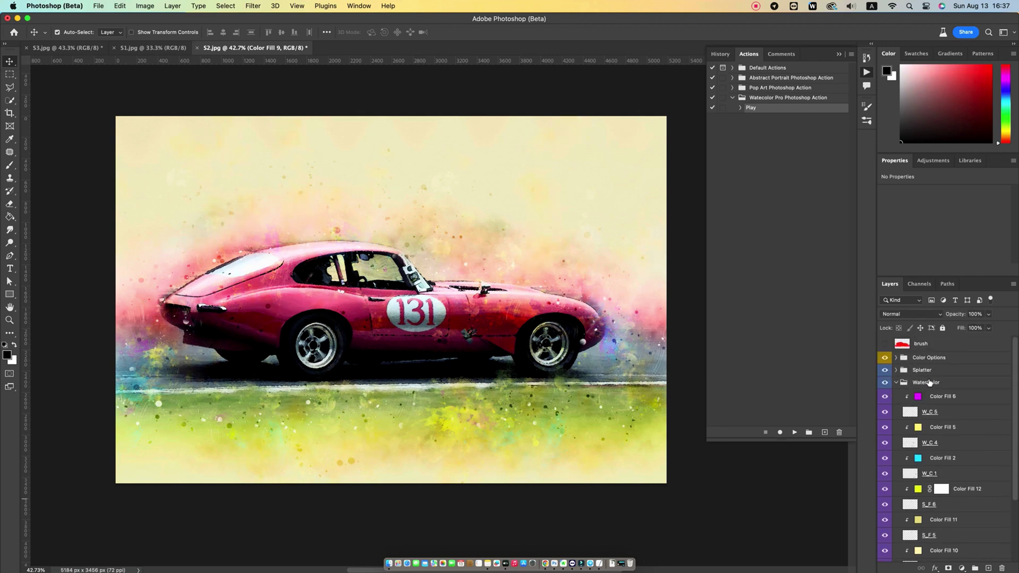
pyautogui.click(929, 382)
pyautogui.click(897, 382)
pyautogui.click(885, 383)
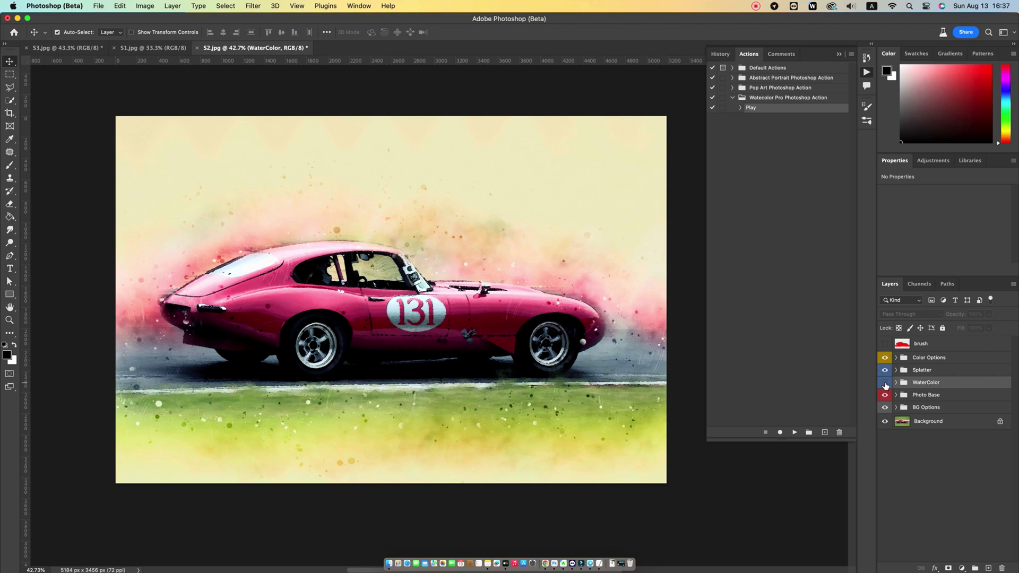
pyautogui.click(885, 383)
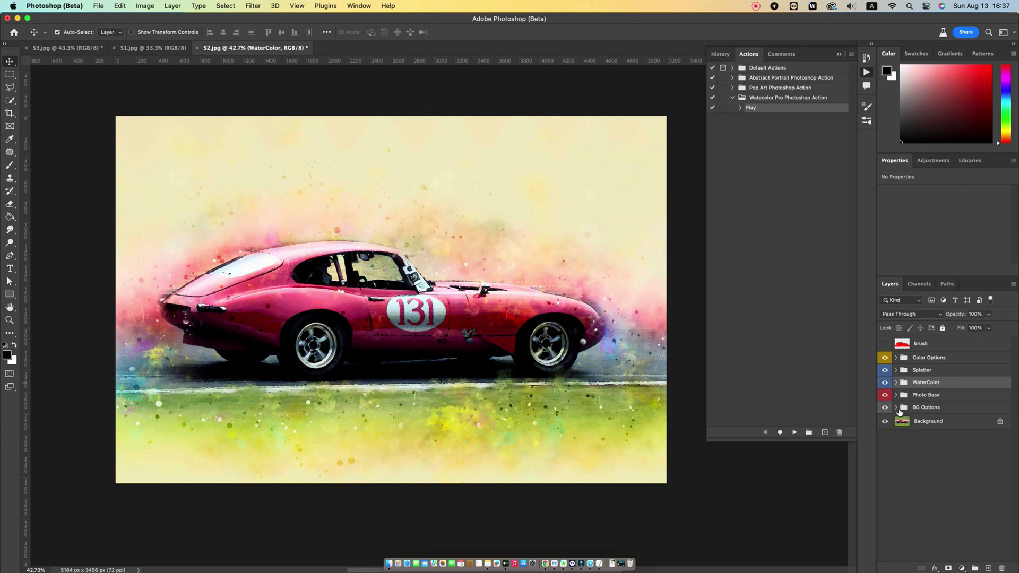
# Expand the Photo Base group, preview both gradient map layers, and leave Gradient Map 1 copy hidden
pyautogui.click(938, 395)
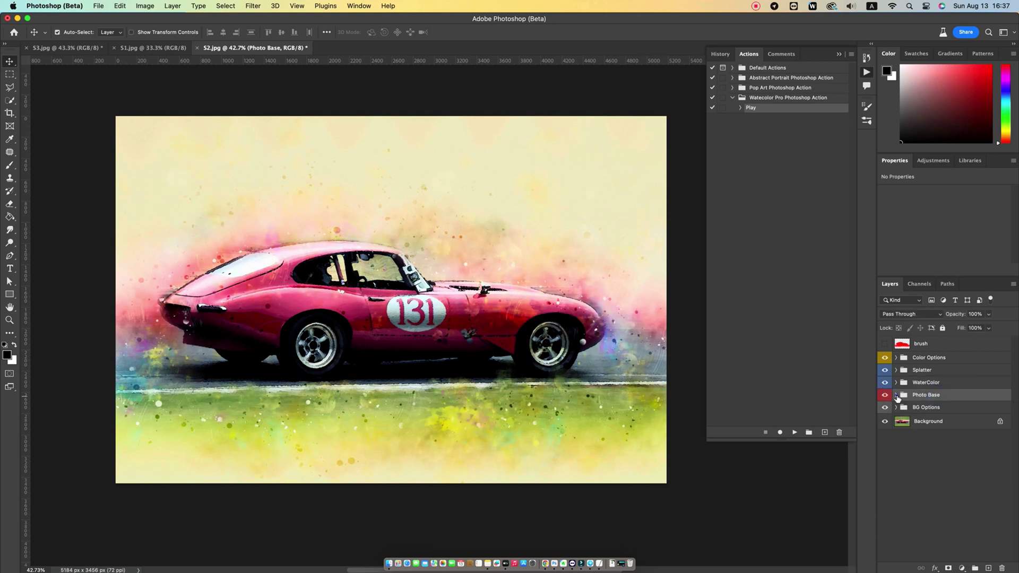
pyautogui.click(896, 396)
pyautogui.click(885, 410)
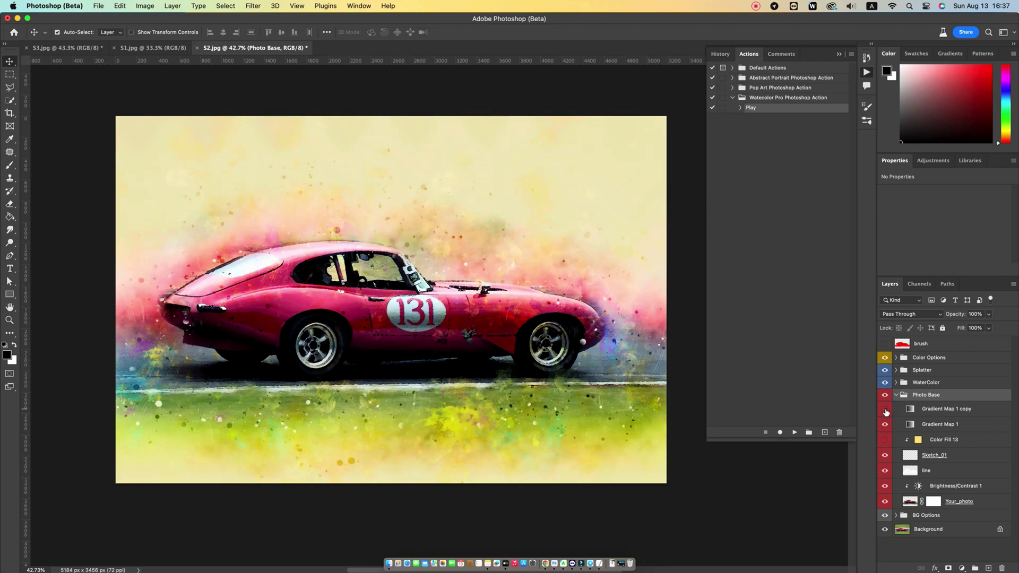
pyautogui.click(886, 410)
pyautogui.click(885, 425)
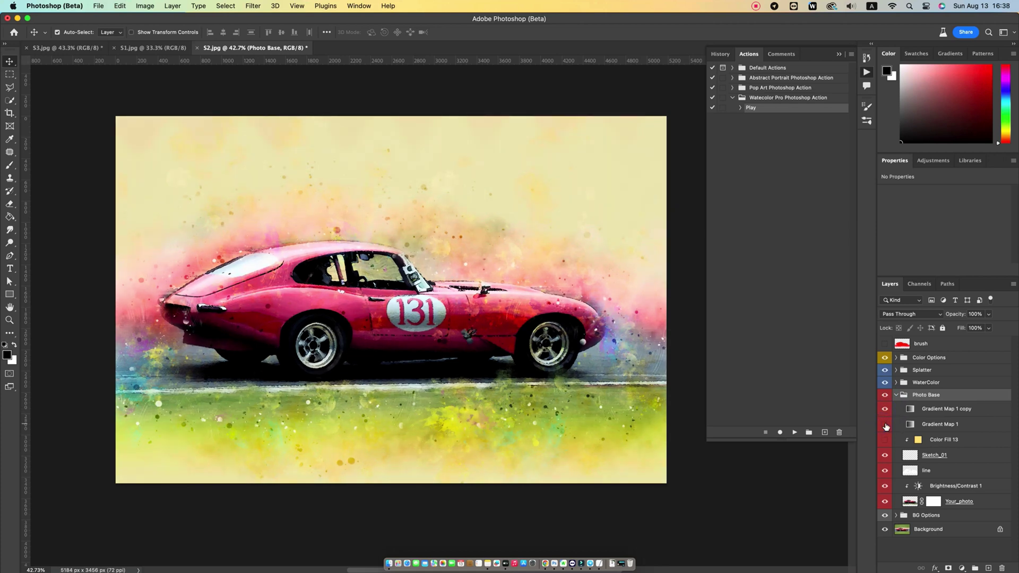
pyautogui.click(924, 410)
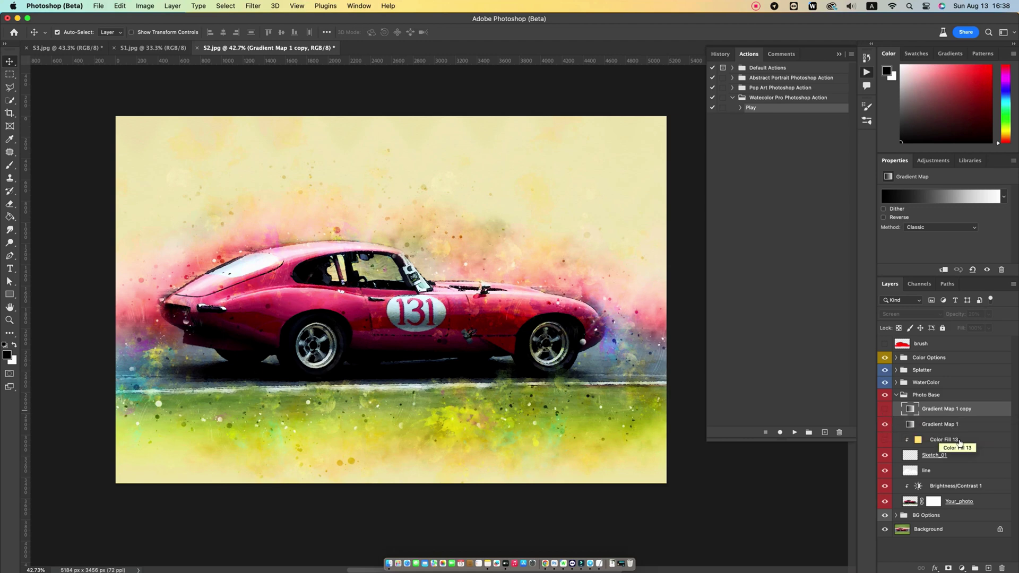
# Examine the effect of the Sketch_01 layer on the car up close by switching its visibility off and on
pyautogui.click(939, 456)
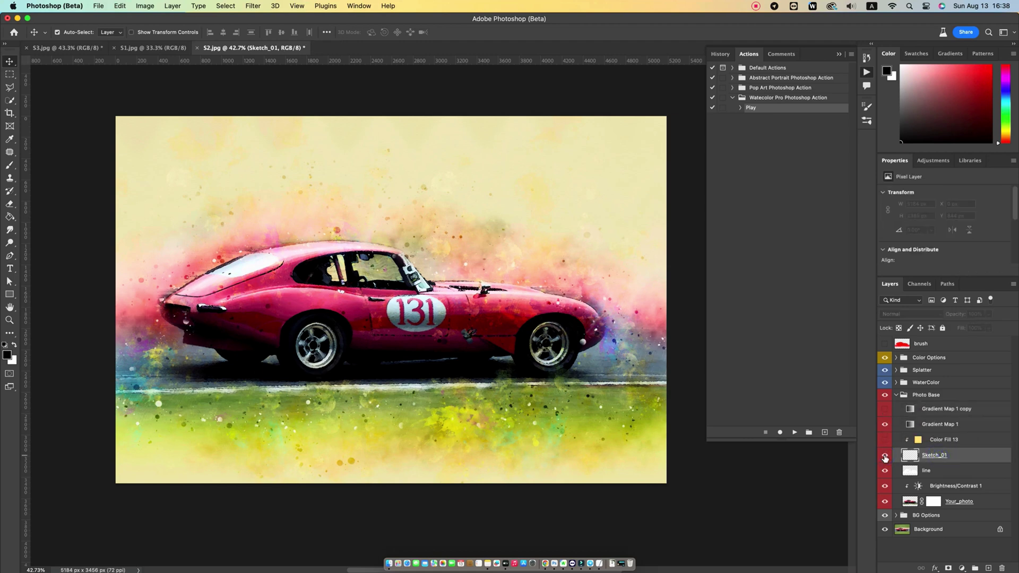
pyautogui.press('z')
pyautogui.moveTo(525, 316); pyautogui.dragTo(627, 317)
pyautogui.click(885, 457)
pyautogui.click(885, 456)
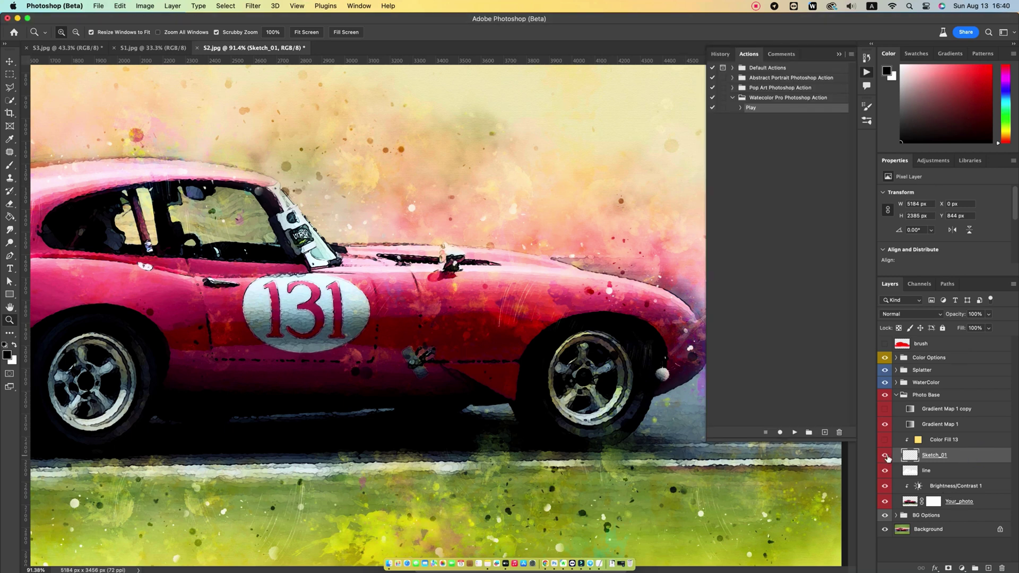
pyautogui.click(884, 458)
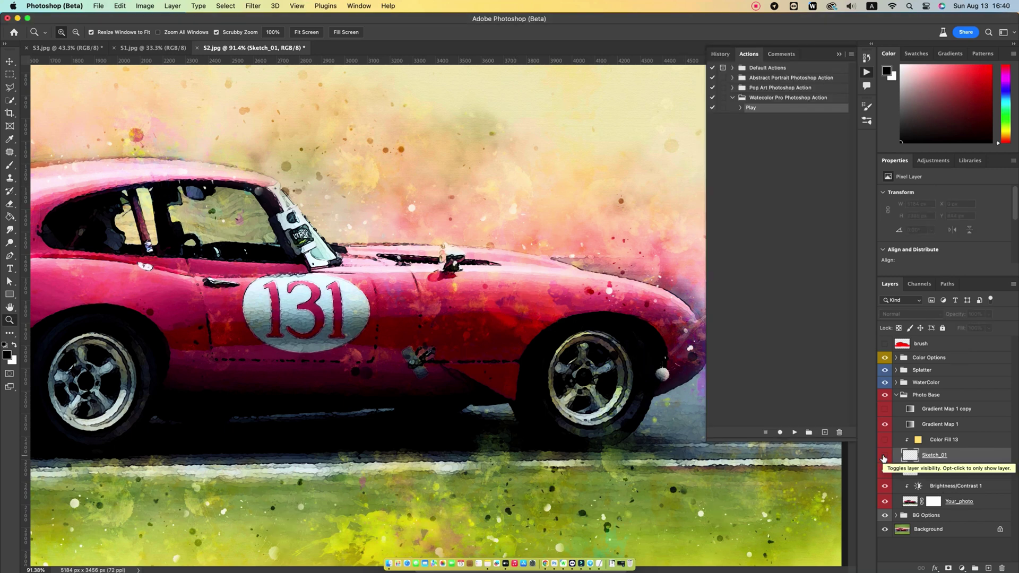
# Turn on Color Fill 13 above the Sketch_01 layer and change its color to black 000000
pyautogui.click(884, 439)
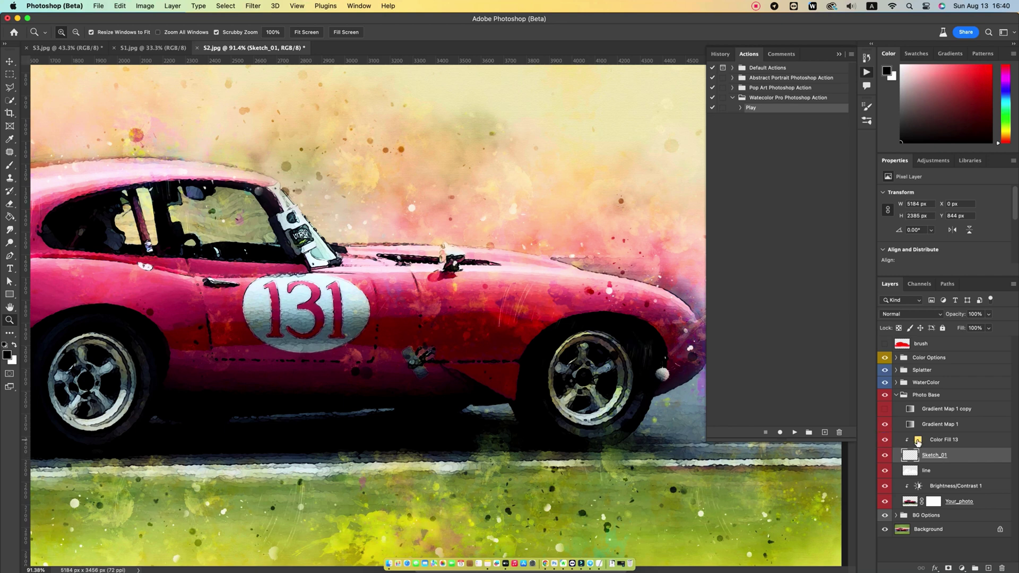
pyautogui.click(918, 440)
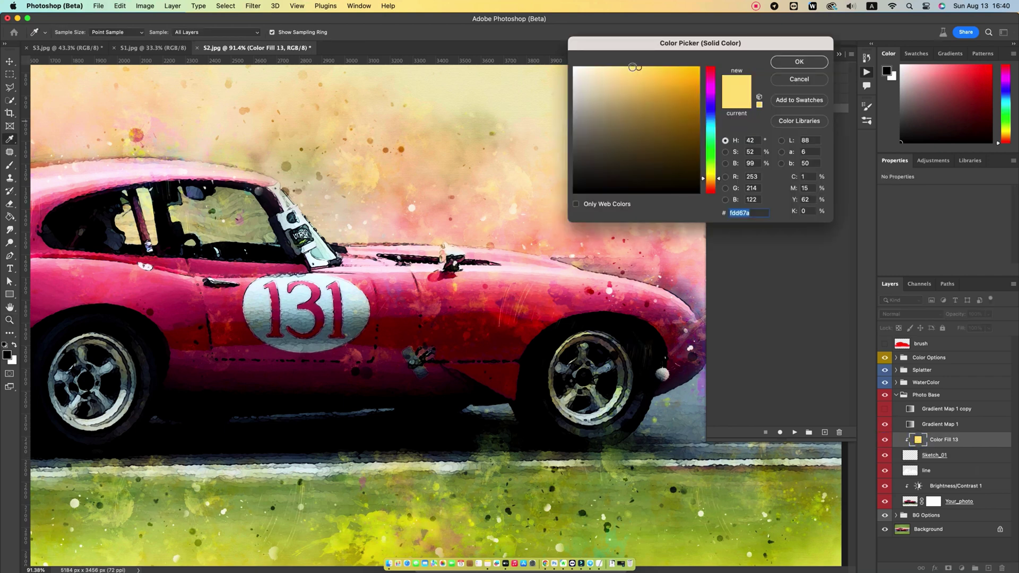
pyautogui.moveTo(583, 203)
pyautogui.mouseDown()
pyautogui.moveTo(626, 181)
pyautogui.moveTo(575, 192)
pyautogui.mouseUp()
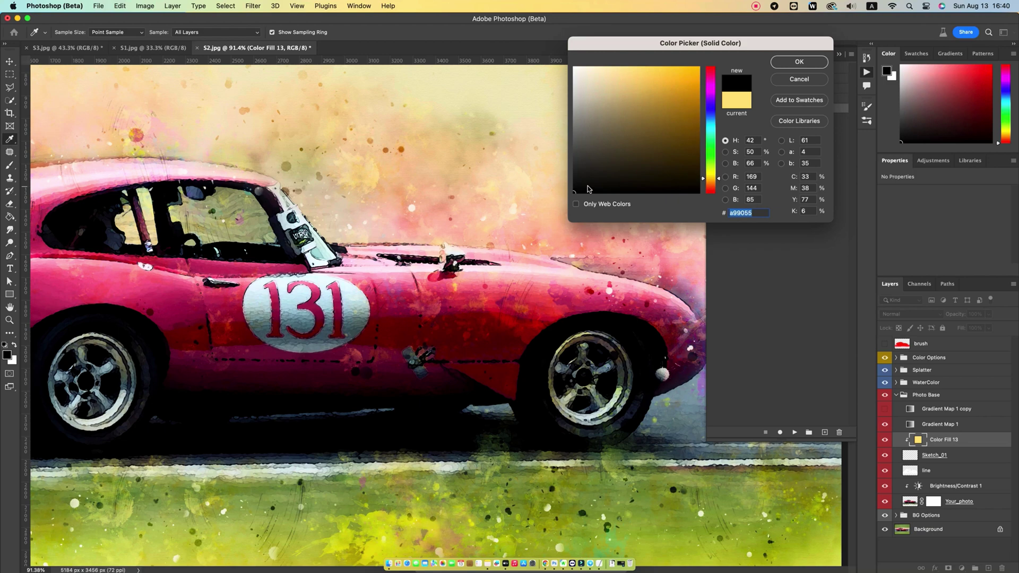
pyautogui.click(799, 63)
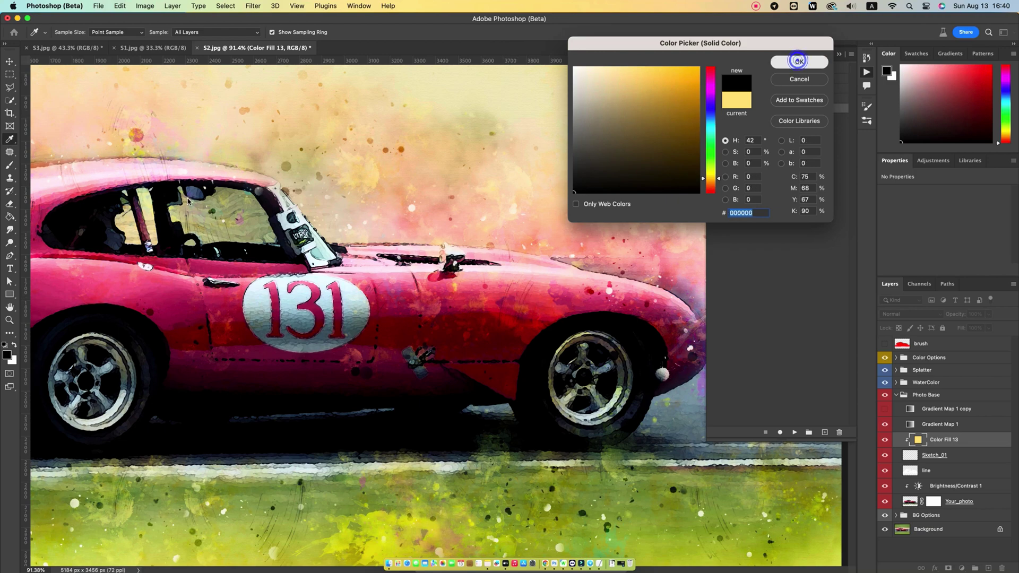
pyautogui.moveTo(243, 234); pyautogui.dragTo(382, 288)
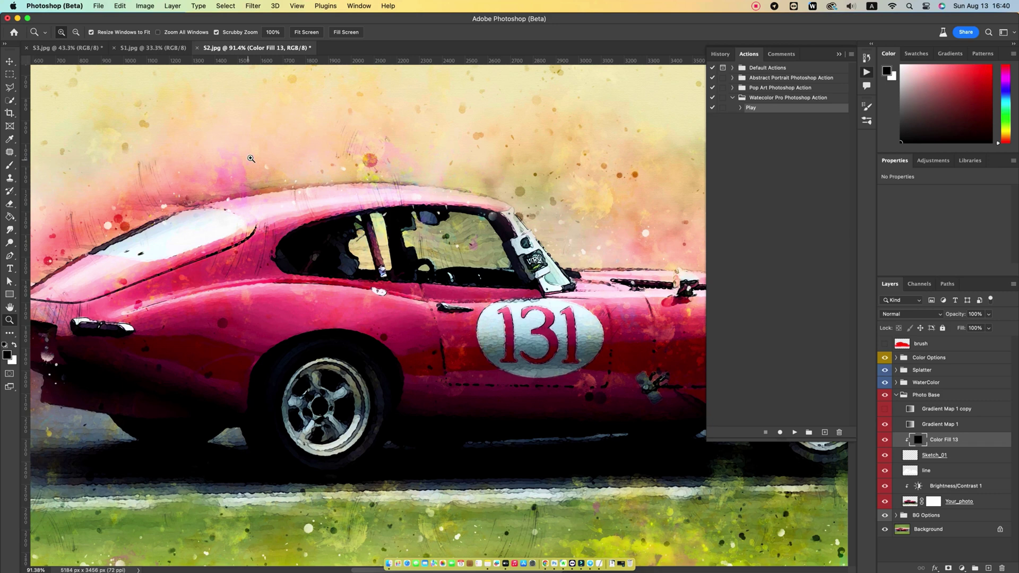
# Scale the Sketch_01 layer proportionally to 96% with Free Transform
pyautogui.click(935, 457)
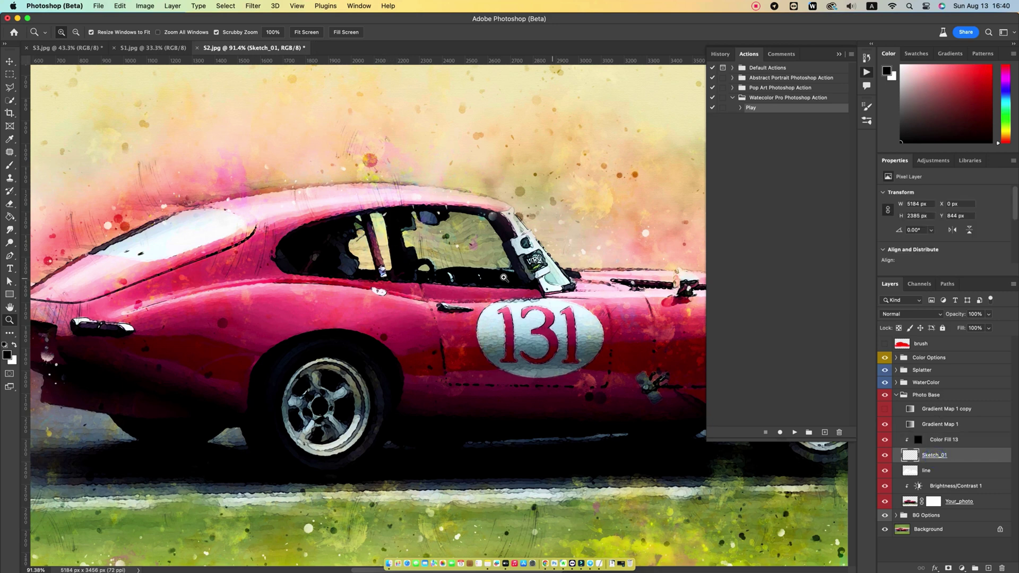
pyautogui.press('super+t')
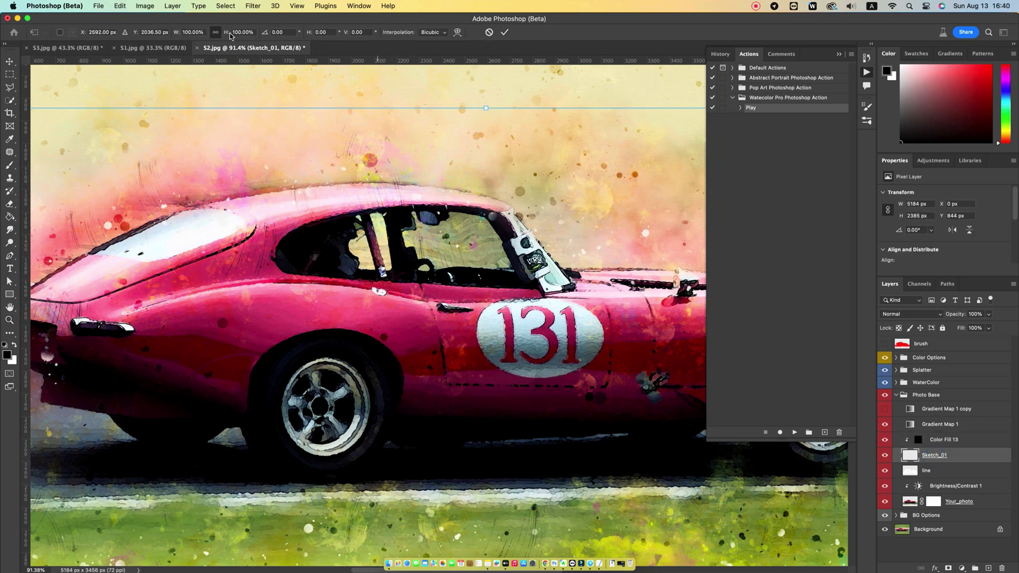
pyautogui.moveTo(226, 35)
pyautogui.mouseDown()
pyautogui.moveTo(251, 35)
pyautogui.moveTo(227, 40)
pyautogui.mouseUp()
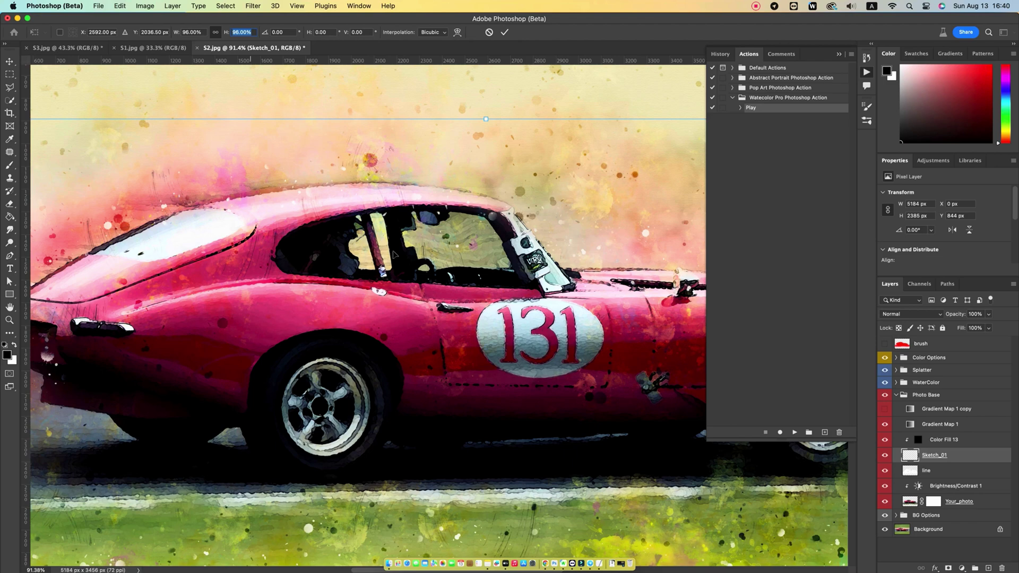
pyautogui.click(504, 33)
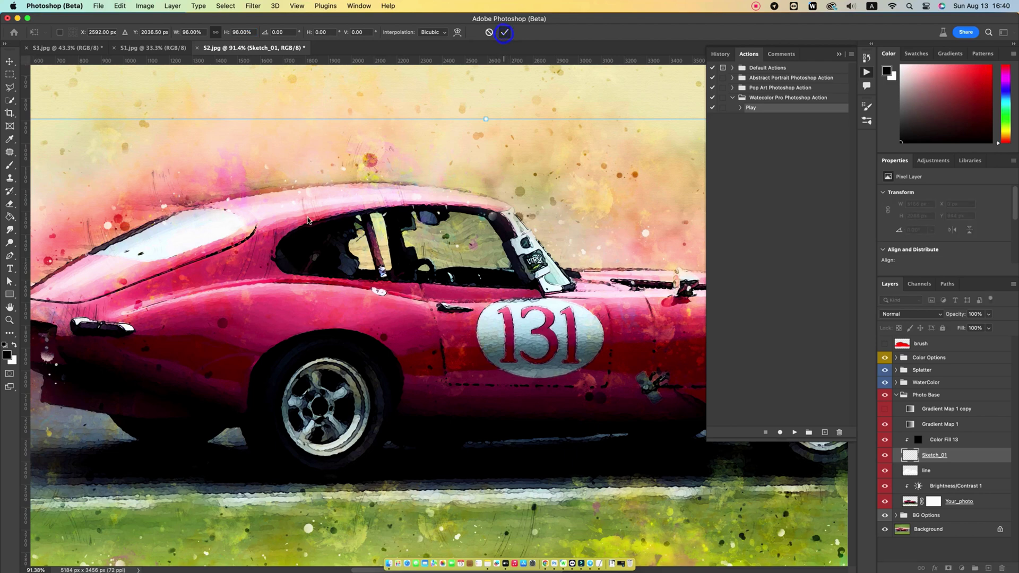
# Compare the car painting with the Sketch_01 layer and the line layer each hidden and shown
pyautogui.press('z')
pyautogui.moveTo(313, 219); pyautogui.dragTo(287, 220)
pyautogui.click(887, 457)
pyautogui.click(886, 457)
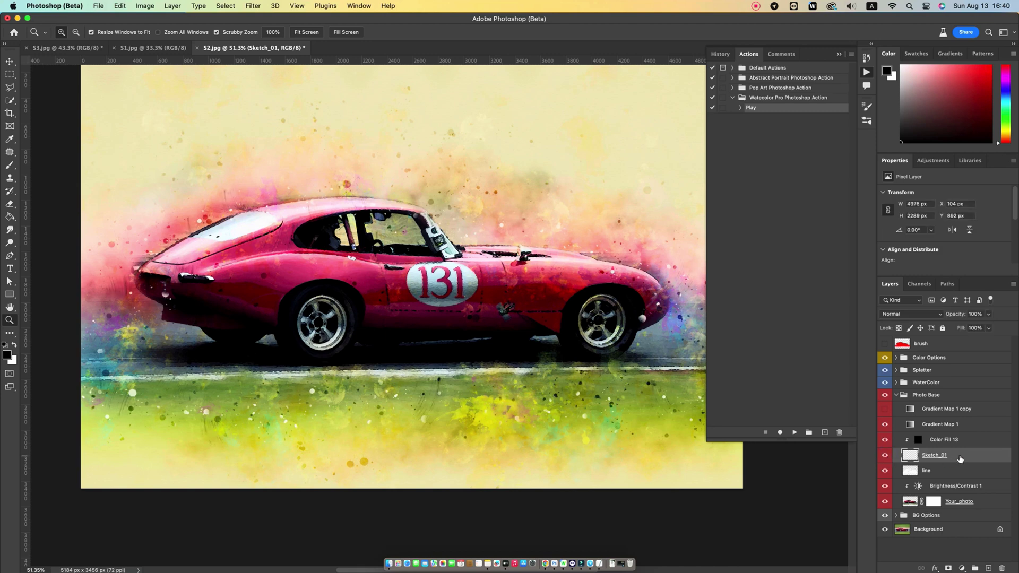
pyautogui.click(946, 471)
pyautogui.click(885, 472)
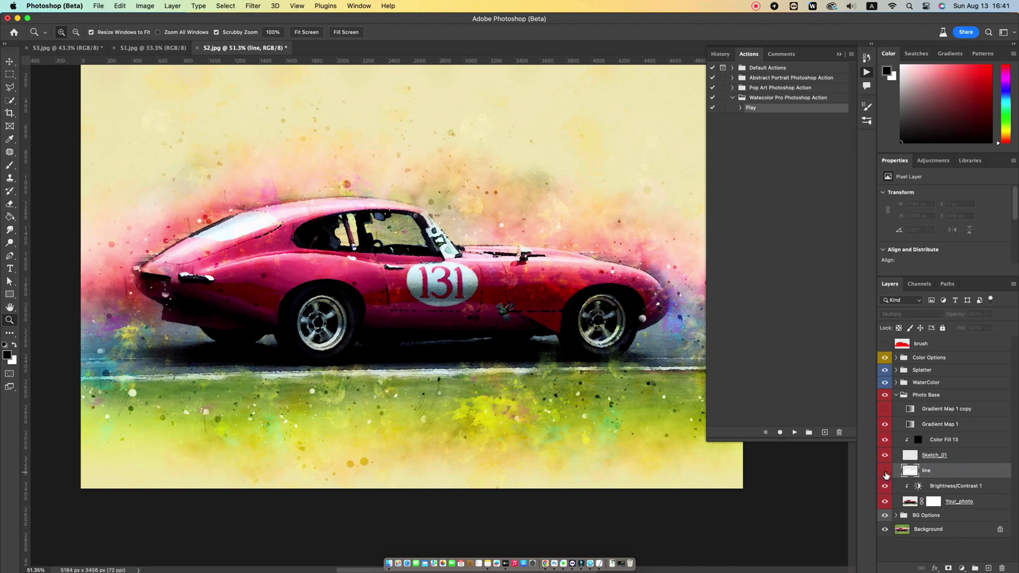
pyautogui.click(884, 471)
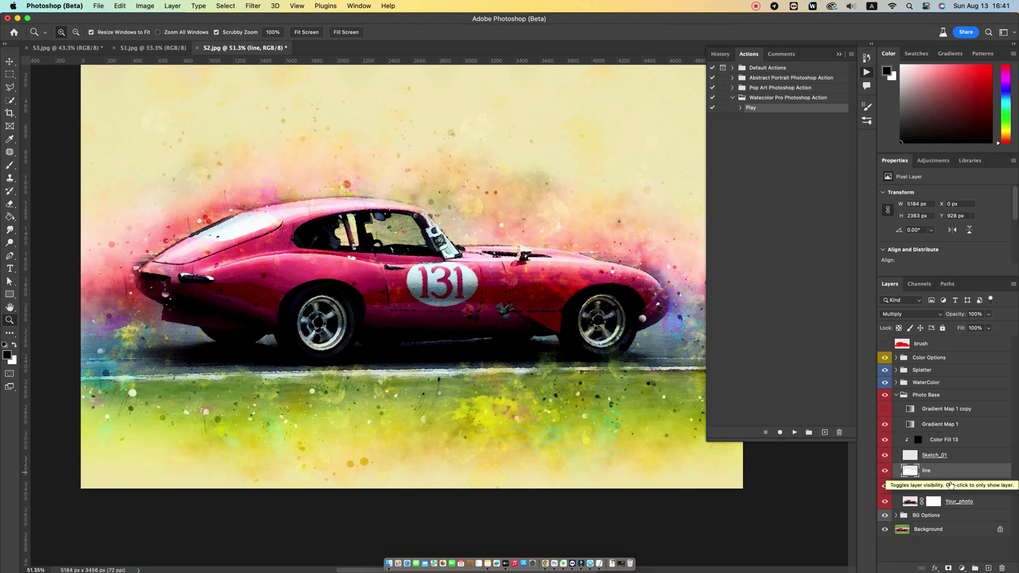
# Collapse the Photo Base group and expand the BG Options group
pyautogui.click(910, 395)
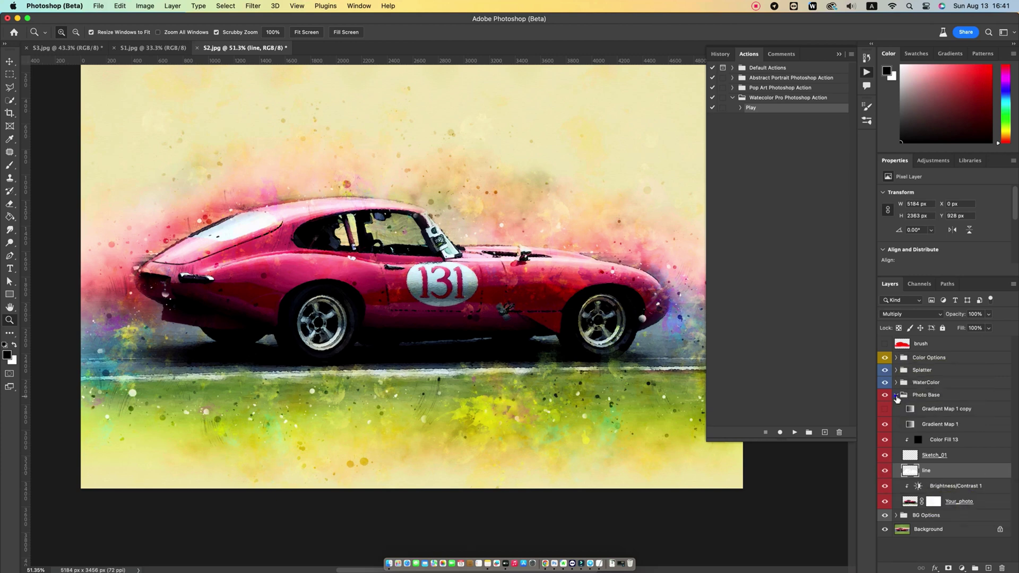
pyautogui.click(896, 395)
pyautogui.click(938, 407)
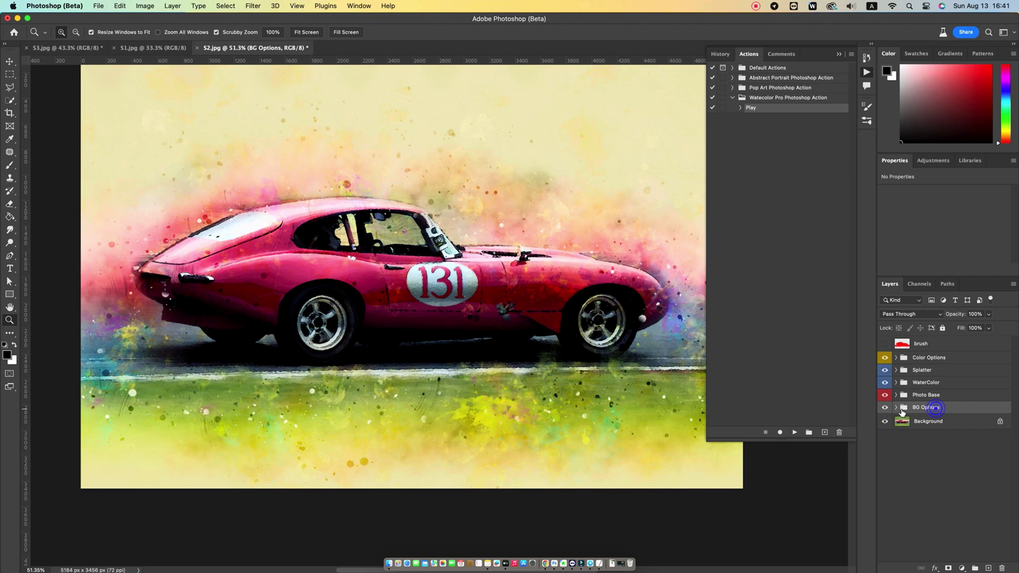
pyautogui.click(896, 407)
pyautogui.scroll(-2, 415, 311)
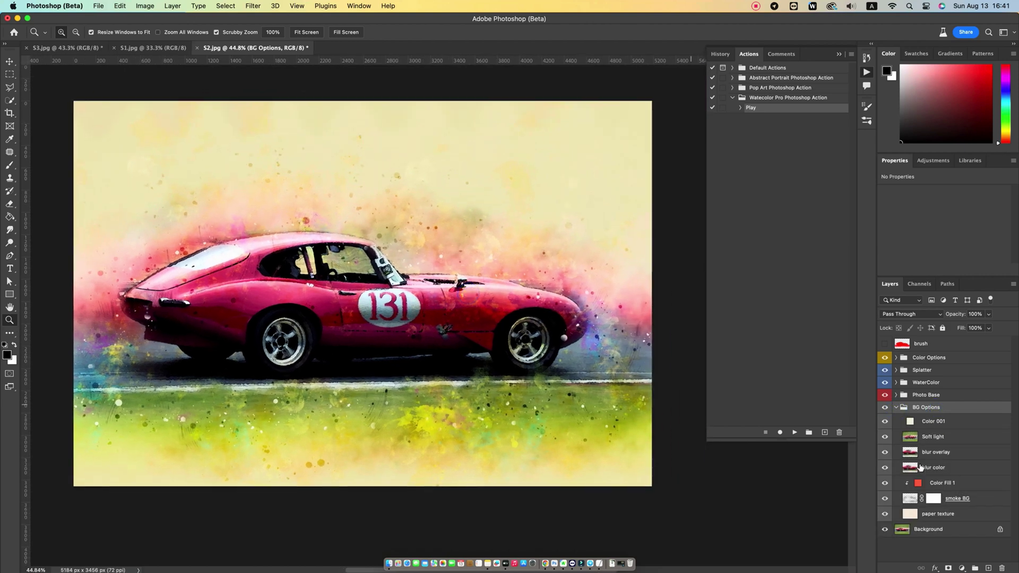
# Preview the Color 001 layer off and on, and change its color to a pale blue with hue 206
pyautogui.click(938, 424)
pyautogui.click(884, 422)
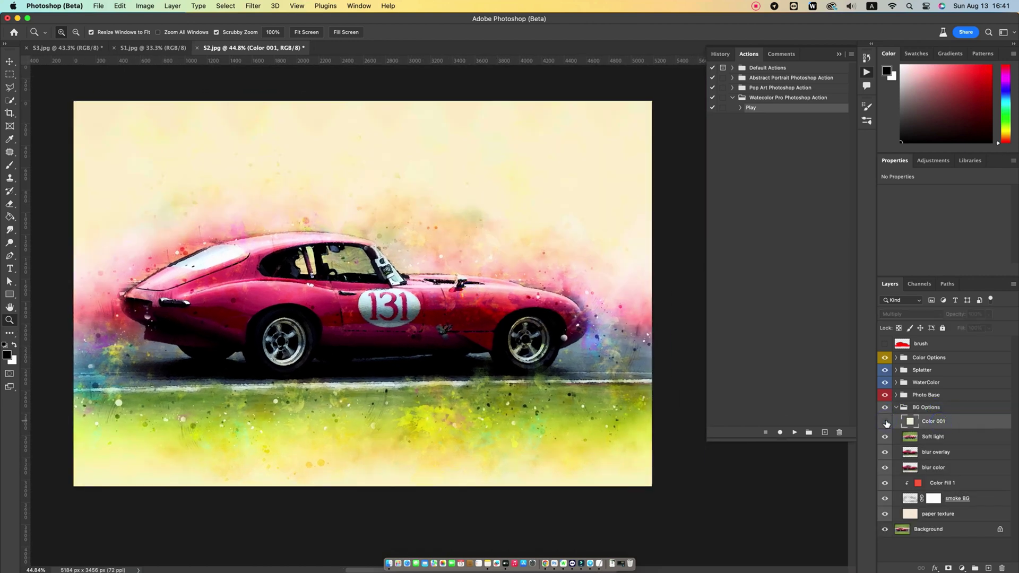
pyautogui.click(884, 422)
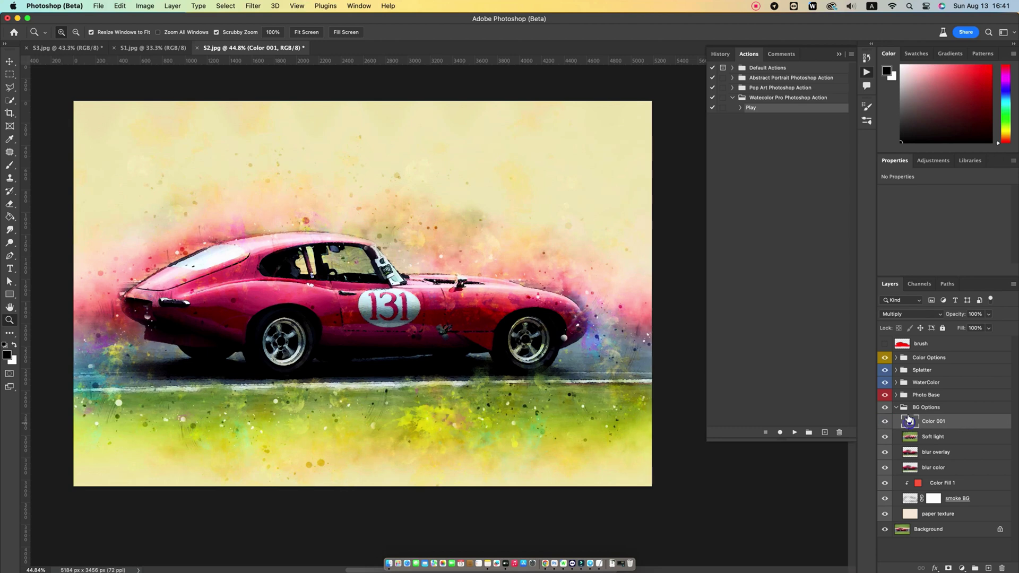
pyautogui.doubleClick(909, 422)
pyautogui.moveTo(599, 87)
pyautogui.mouseDown()
pyautogui.moveTo(663, 100)
pyautogui.moveTo(642, 115)
pyautogui.moveTo(670, 96)
pyautogui.moveTo(595, 103)
pyautogui.moveTo(595, 78)
pyautogui.moveTo(576, 75)
pyautogui.mouseUp()
pyautogui.click(712, 109)
pyautogui.moveTo(710, 121); pyautogui.dragTo(710, 109)
pyautogui.moveTo(589, 77); pyautogui.dragTo(591, 69)
pyautogui.click(709, 113)
pyautogui.moveTo(711, 120); pyautogui.dragTo(712, 192)
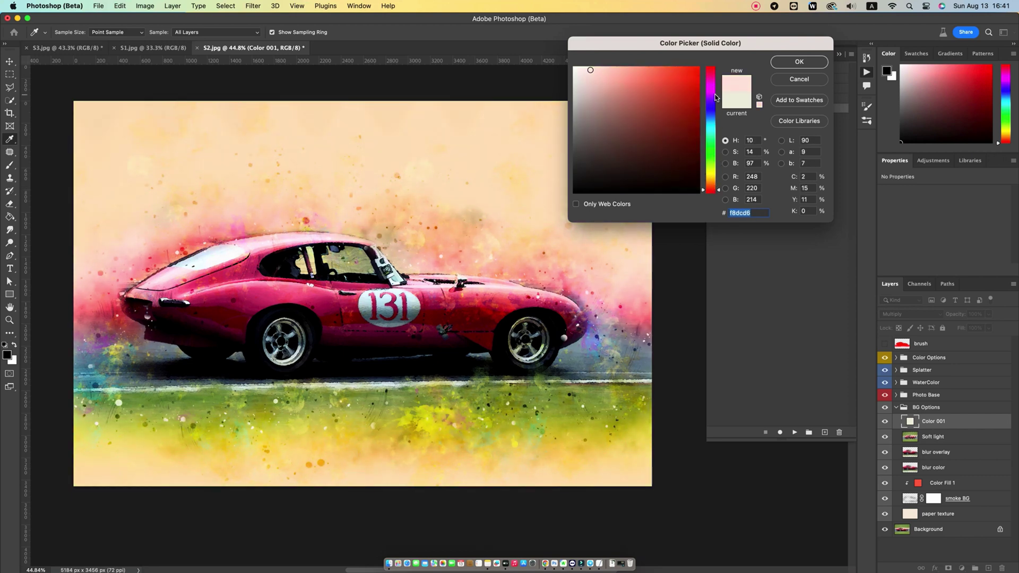
pyautogui.click(712, 120)
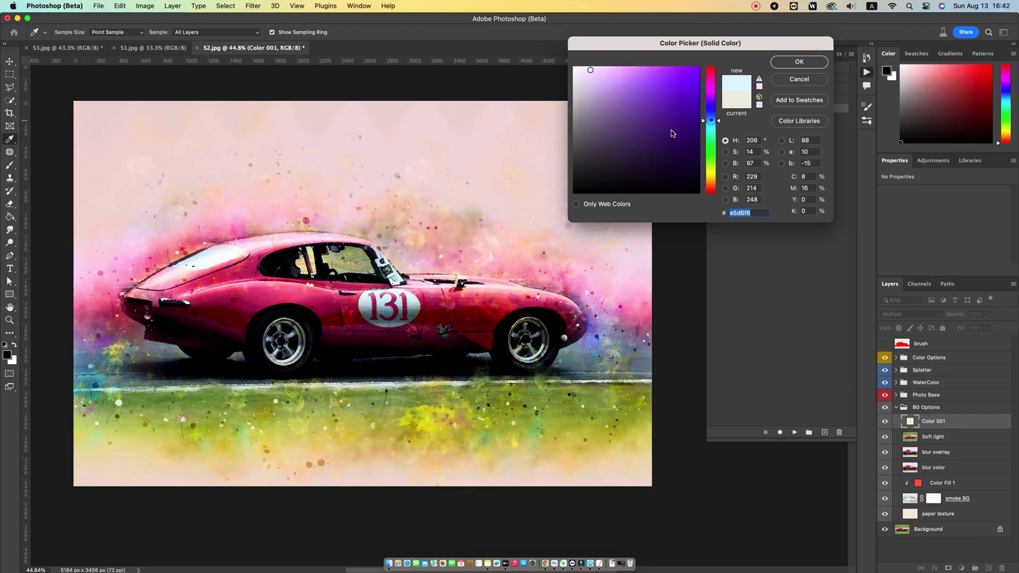
pyautogui.click(601, 70)
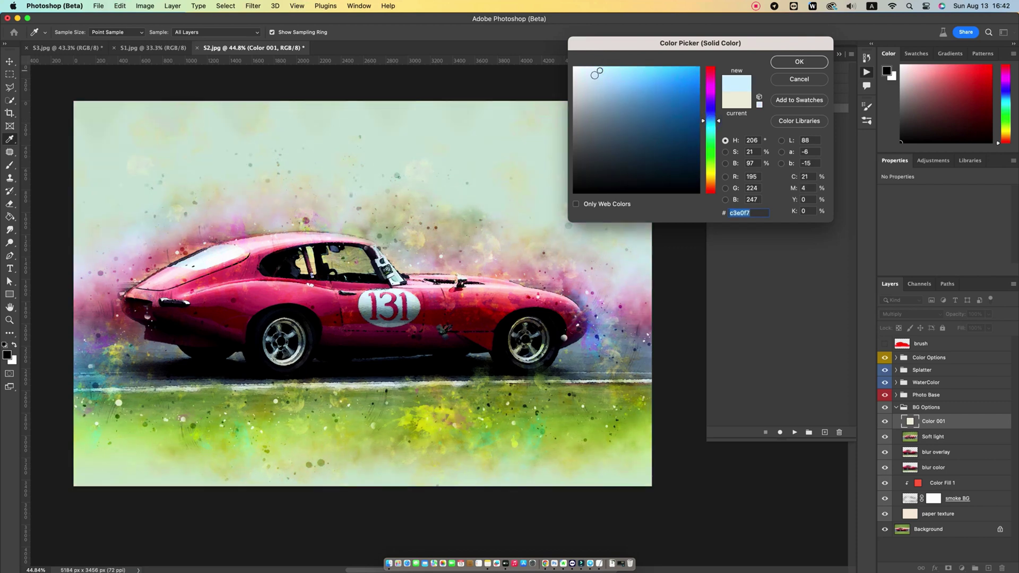
pyautogui.click(590, 77)
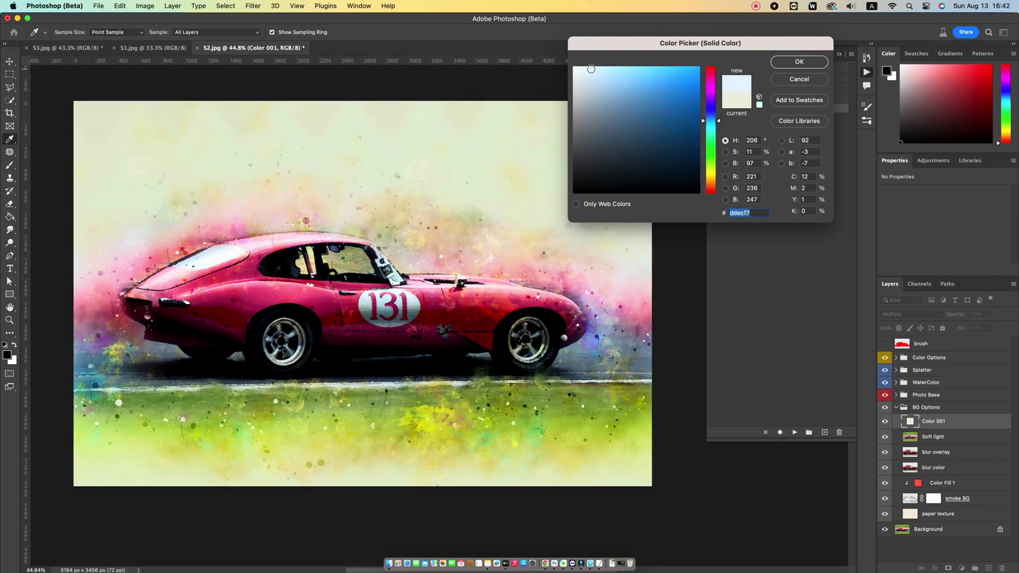
pyautogui.click(788, 64)
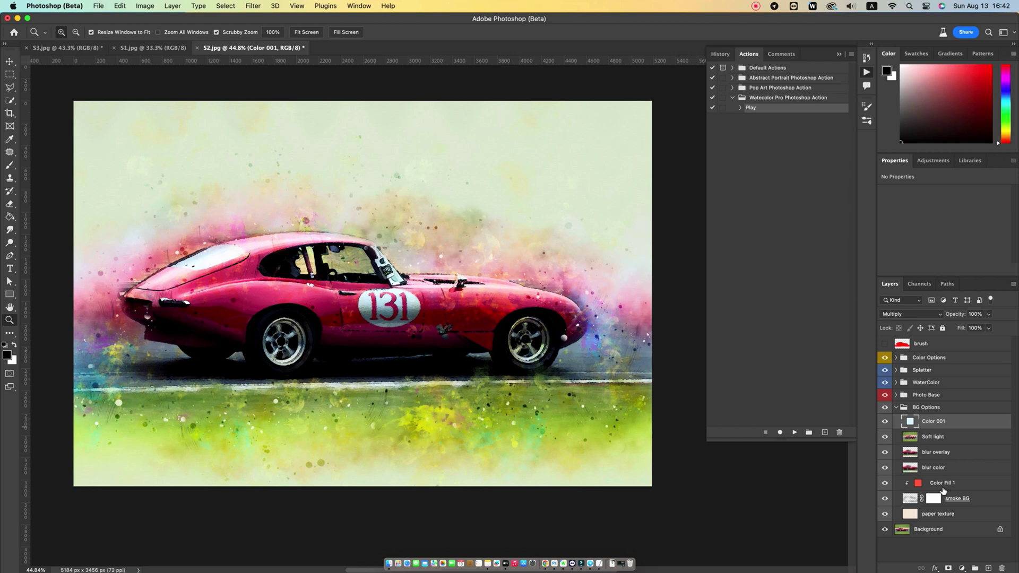
# Change the color of Color Fill 1 above smoke BG to bright cyan-blue 10b2fe
pyautogui.click(955, 484)
pyautogui.doubleClick(918, 483)
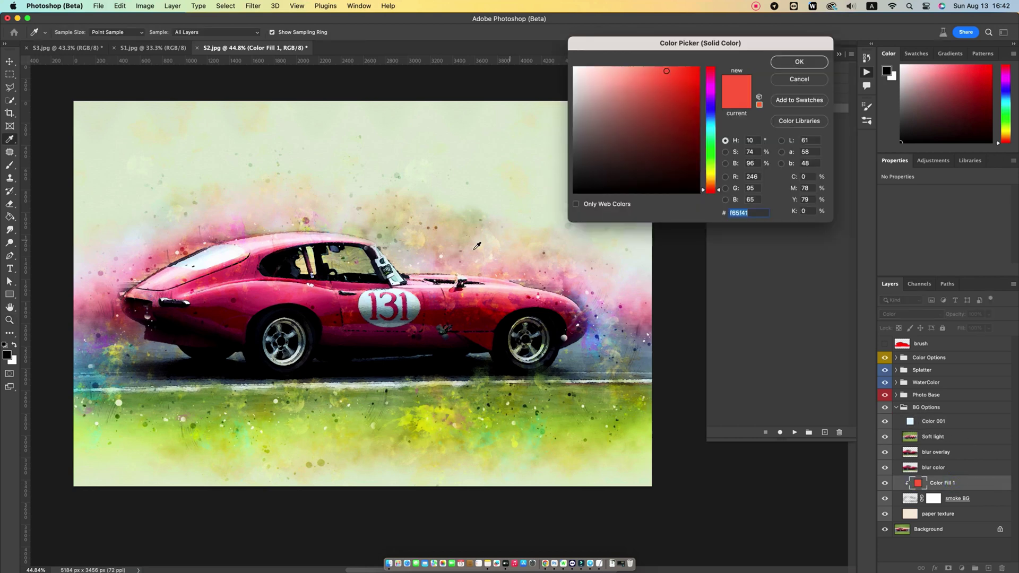
pyautogui.click(677, 122)
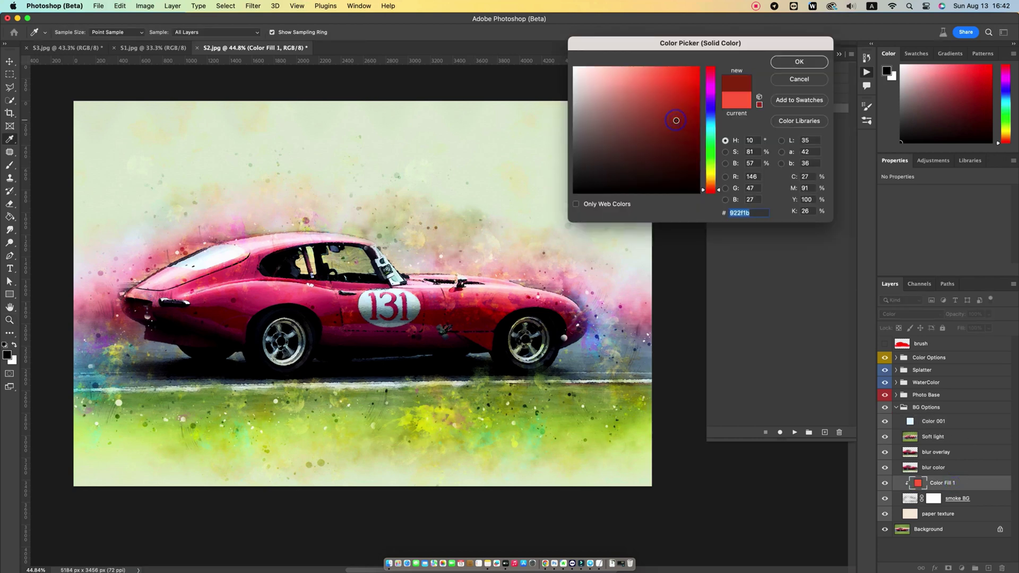
pyautogui.click(691, 67)
pyautogui.click(712, 85)
pyautogui.click(712, 121)
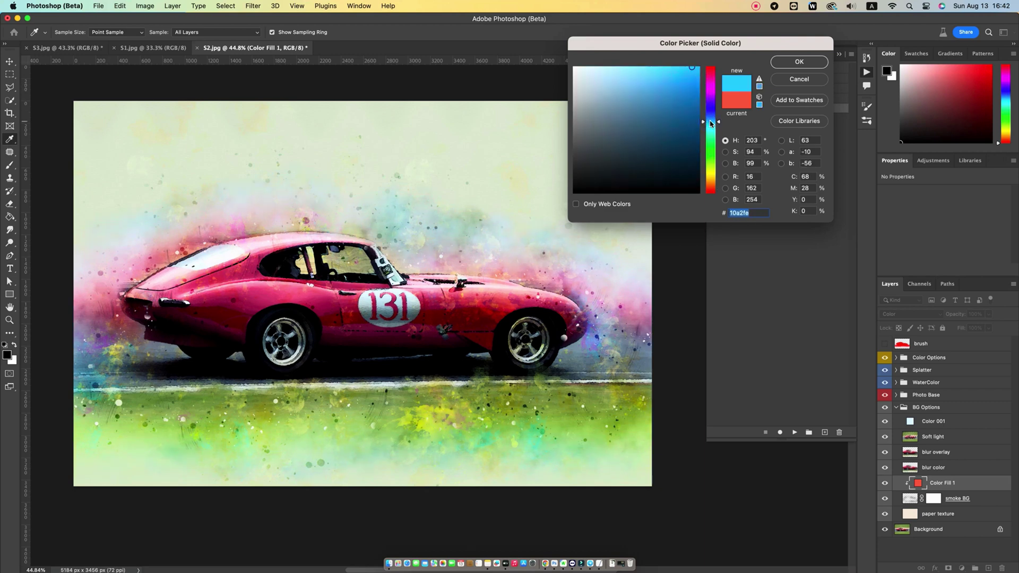
pyautogui.click(710, 129)
pyautogui.click(712, 125)
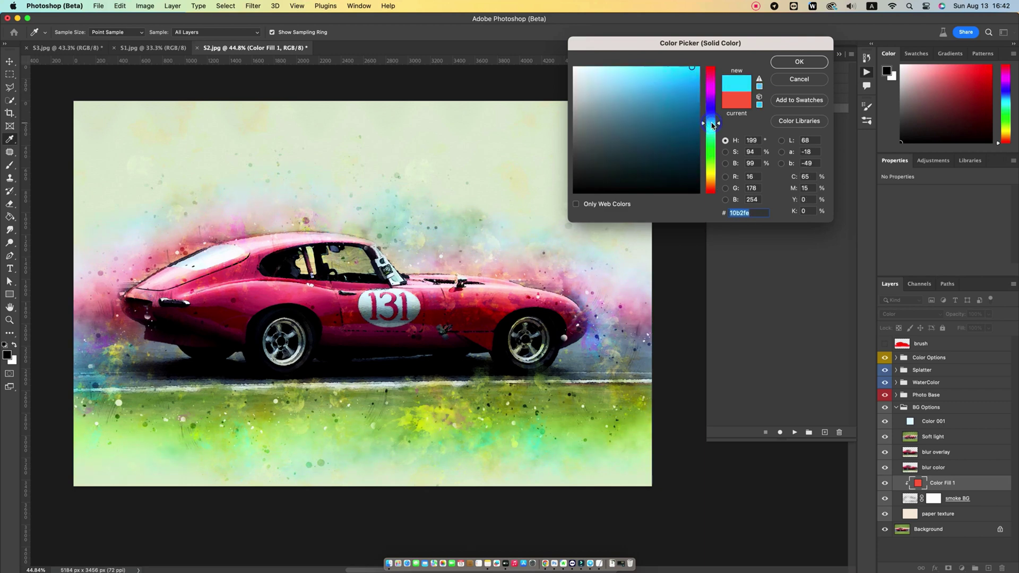
pyautogui.click(802, 62)
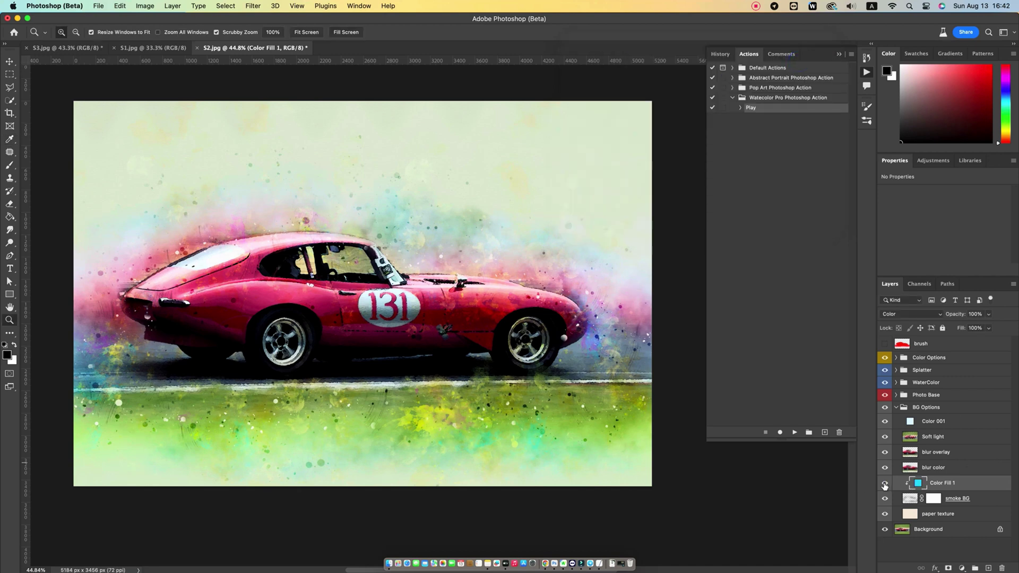
# Collapse the BG Options group and compare the painting with the original Background photo alone
pyautogui.click(896, 408)
pyautogui.click(934, 465)
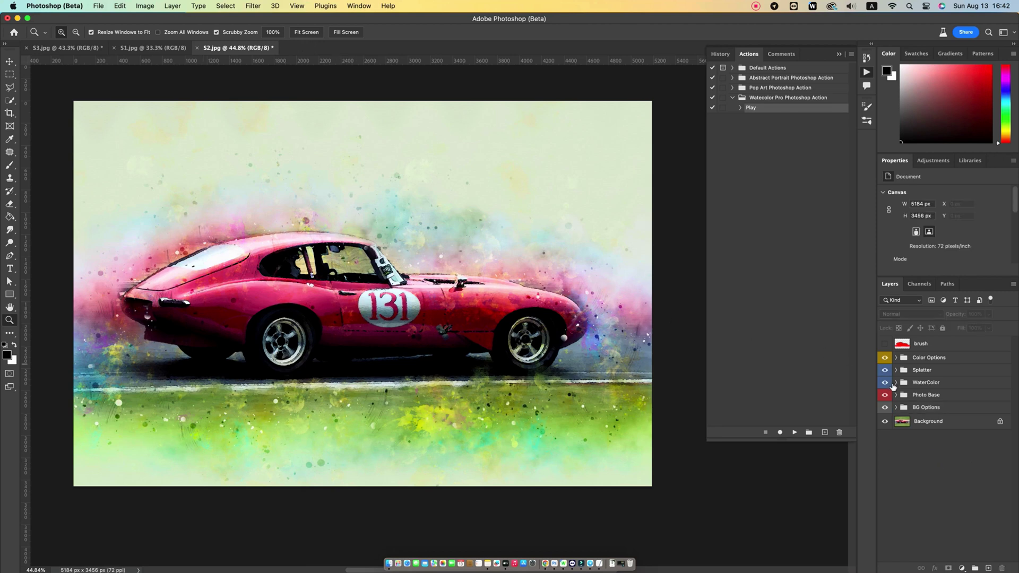
pyautogui.keyDown('alt'); pyautogui.click(885, 422); pyautogui.keyUp('alt')
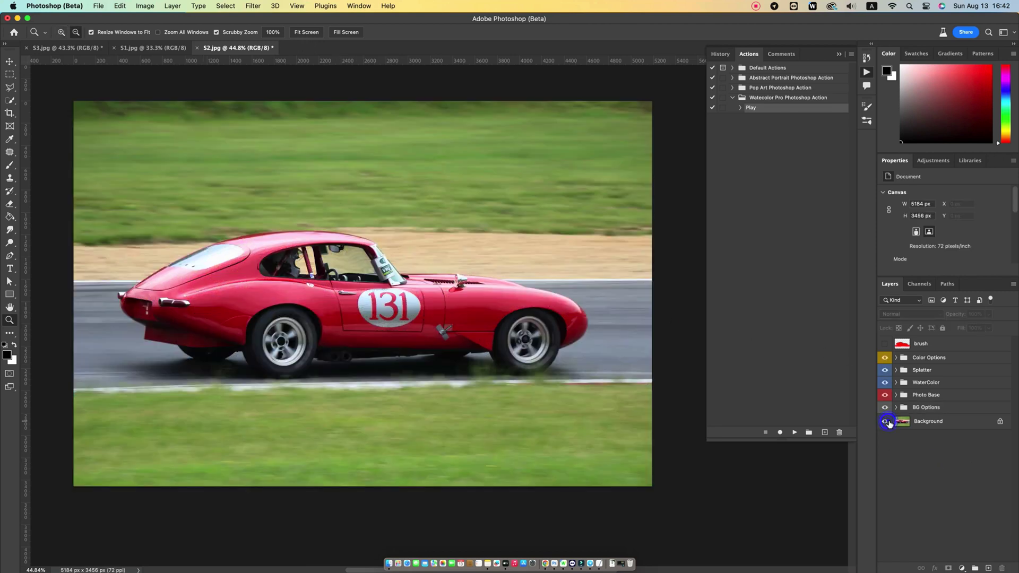
pyautogui.keyDown('alt'); pyautogui.click(885, 421); pyautogui.keyUp('alt')
# Examine the painted details of the car up close from its rear to its front
pyautogui.moveTo(297, 348); pyautogui.dragTo(340, 346)
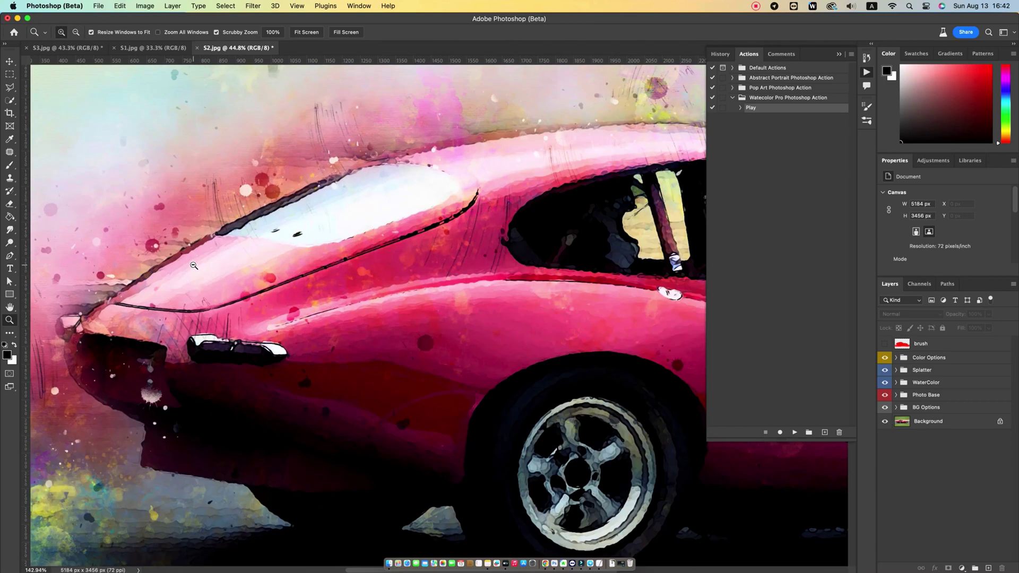
pyautogui.moveTo(566, 304); pyautogui.dragTo(300, 305)
pyautogui.moveTo(403, 308); pyautogui.dragTo(234, 313)
pyautogui.moveTo(531, 318); pyautogui.dragTo(204, 319)
pyautogui.moveTo(509, 372); pyautogui.dragTo(368, 372)
pyautogui.moveTo(672, 386); pyautogui.dragTo(480, 401)
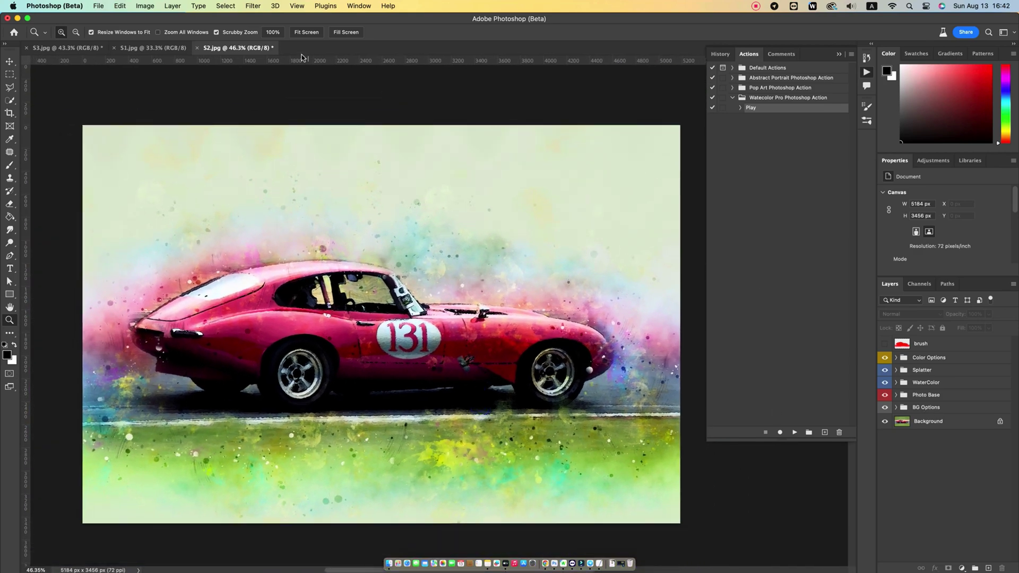
# Switch to the toucan photo S3.jpg and add a new layer named brush above the Background
pyautogui.hotkey('ctrl', 'Tab')
pyautogui.moveTo(570, 297); pyautogui.dragTo(477, 301)
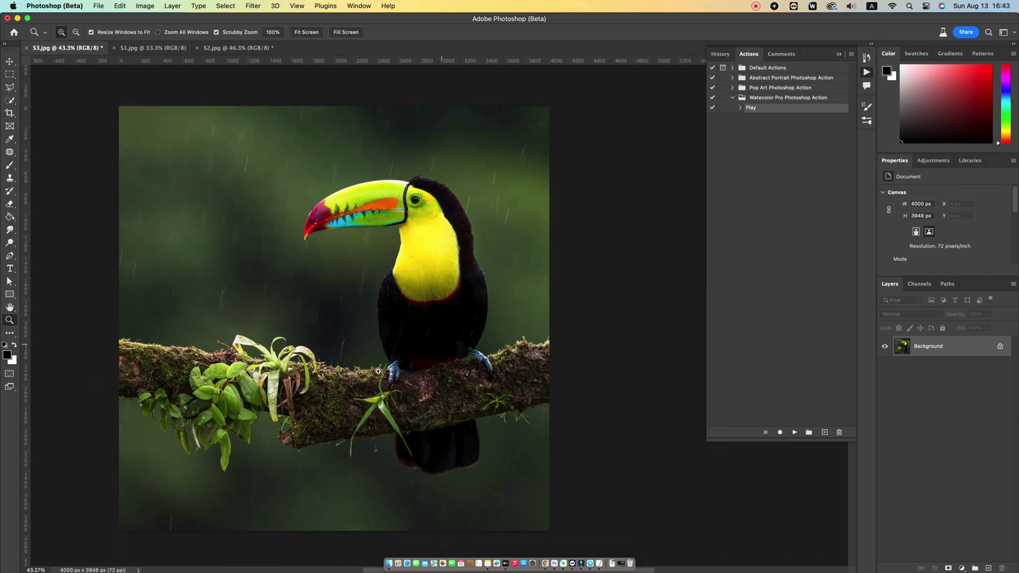
pyautogui.moveTo(321, 343); pyautogui.dragTo(337, 345)
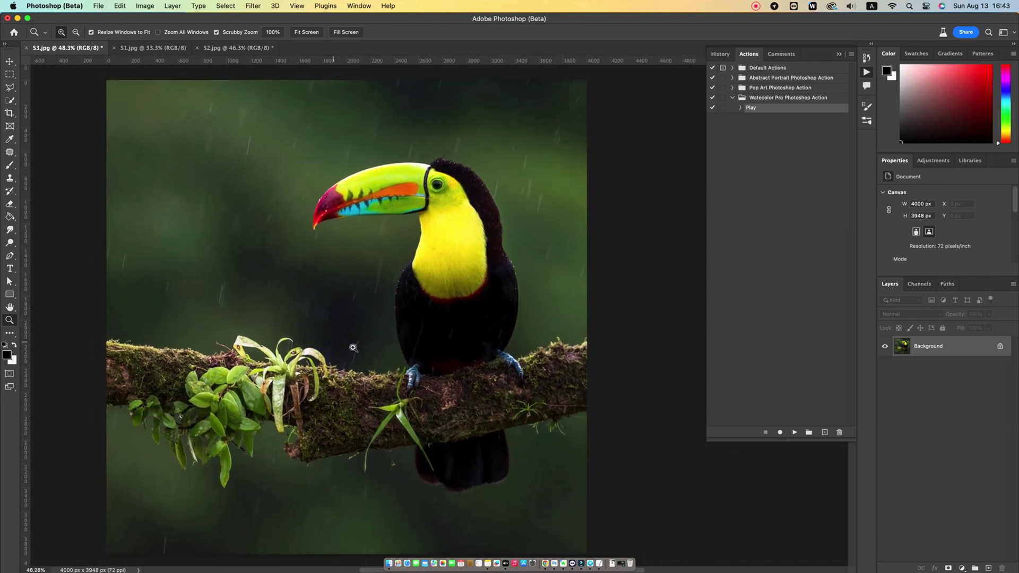
pyautogui.click(990, 566)
pyautogui.doubleClick(923, 346)
pyautogui.write('brush')
pyautogui.press('Return')
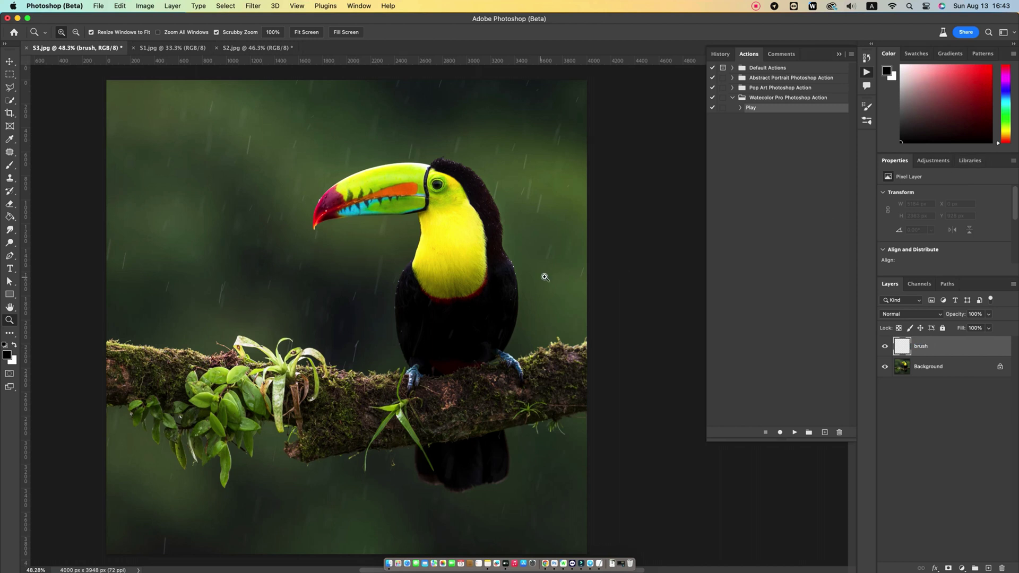
# Resize the toucan image to 3000 px wide with its proportions kept
pyautogui.press('super+alt+i')
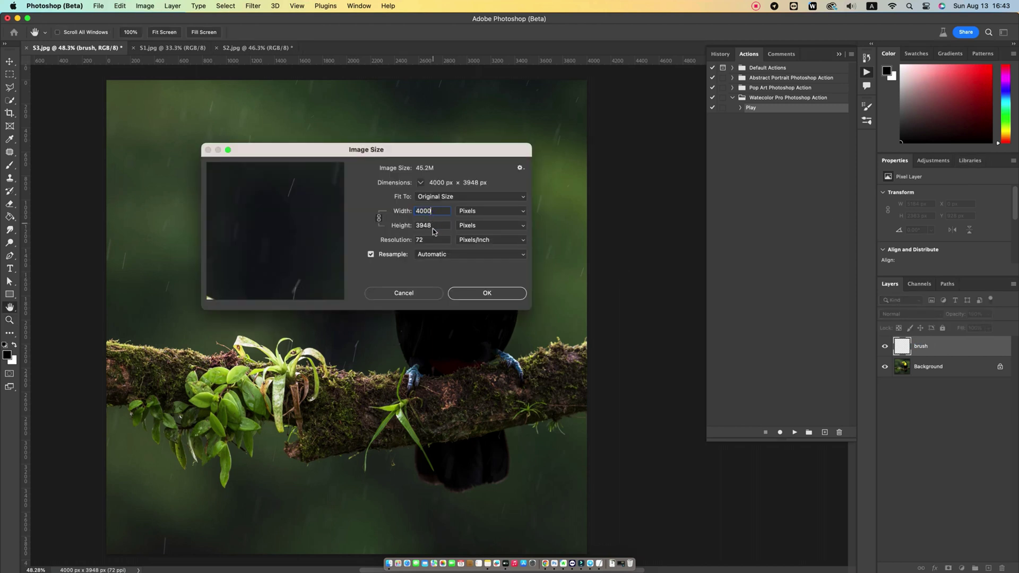
pyautogui.write('3000')
pyautogui.press('Return')
pyautogui.press('z')
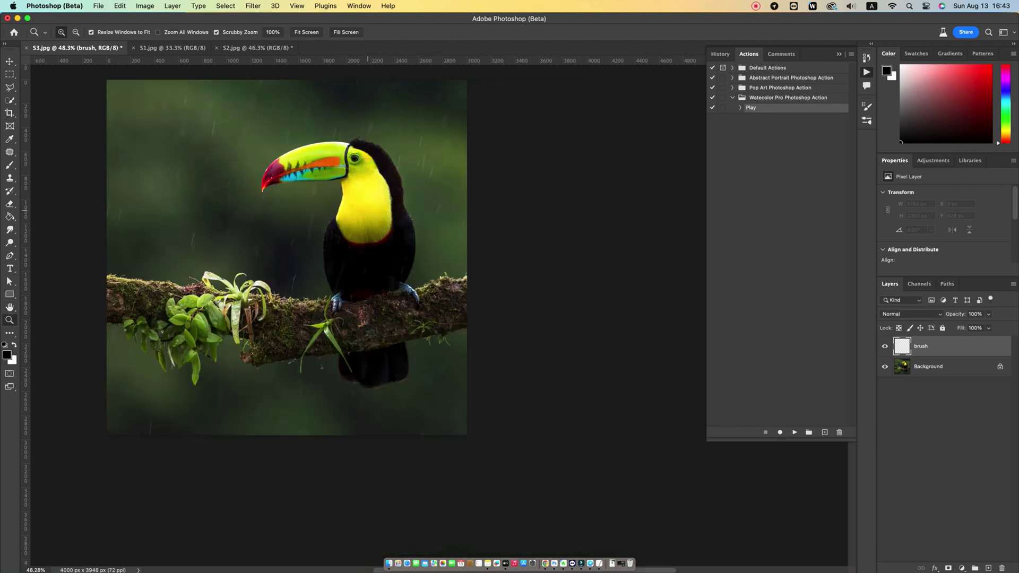
pyautogui.press('v')
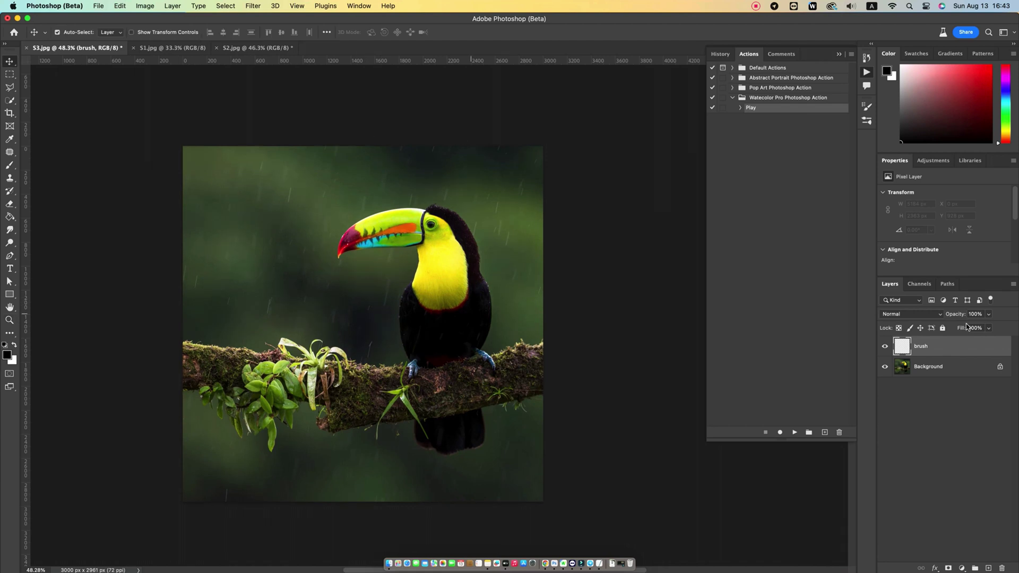
# Set the foreground color to bright red and choose the Soft Round brush from the Watercolor Pro brushes
pyautogui.moveTo(953, 113); pyautogui.dragTo(990, 66)
pyautogui.press('b')
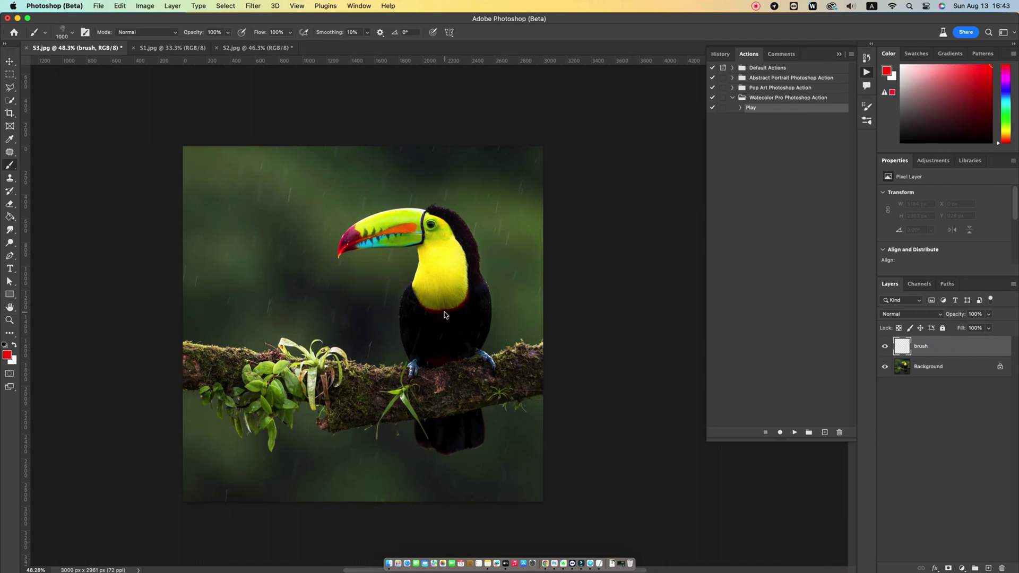
pyautogui.rightClick(444, 311)
pyautogui.scroll(3, 495, 409)
pyautogui.click(514, 442)
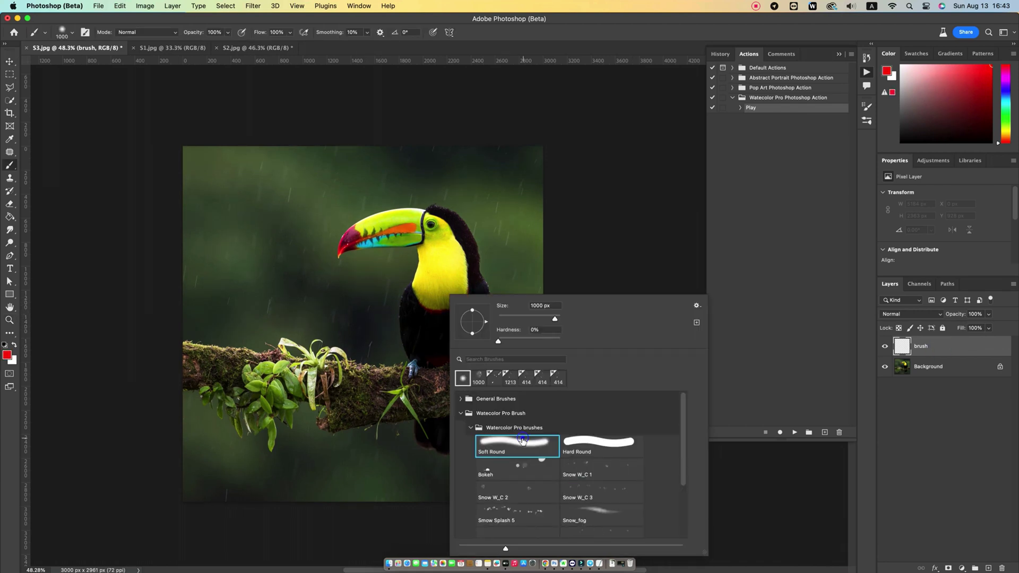
pyautogui.press('Return')
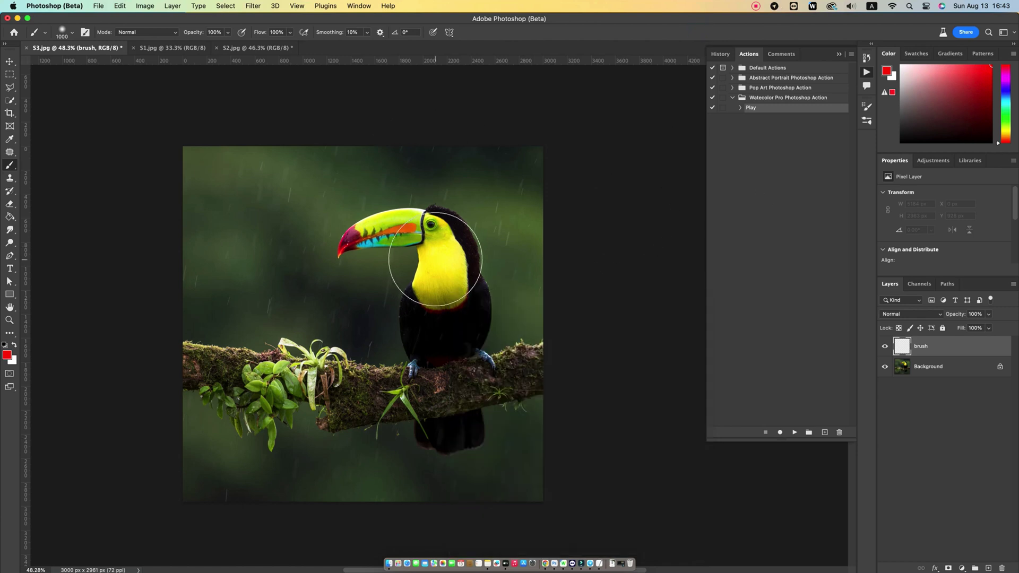
# Paint red over the toucan's beak, head and body and the adjacent branch on the brush layer, adjusting the brush size as needed
pyautogui.press('[')
pyautogui.press('[')
pyautogui.press('[')
pyautogui.press('[')
pyautogui.press('[')
pyautogui.moveTo(463, 342)
pyautogui.mouseDown()
pyautogui.moveTo(441, 233)
pyautogui.moveTo(375, 230)
pyautogui.moveTo(344, 248)
pyautogui.moveTo(386, 231)
pyautogui.moveTo(356, 244)
pyautogui.moveTo(430, 238)
pyautogui.moveTo(373, 223)
pyautogui.moveTo(435, 212)
pyautogui.moveTo(465, 239)
pyautogui.moveTo(467, 262)
pyautogui.moveTo(434, 277)
pyautogui.moveTo(427, 251)
pyautogui.moveTo(476, 282)
pyautogui.moveTo(423, 305)
pyautogui.moveTo(424, 261)
pyautogui.moveTo(411, 310)
pyautogui.moveTo(424, 368)
pyautogui.moveTo(441, 349)
pyautogui.mouseUp()
pyautogui.press('[')
pyautogui.press('[')
pyautogui.press('[')
pyautogui.press('[')
pyautogui.press('[')
pyautogui.press(']')
pyautogui.press(']')
pyautogui.press(']')
pyautogui.moveTo(409, 380)
pyautogui.mouseDown()
pyautogui.moveTo(538, 380)
pyautogui.moveTo(480, 373)
pyautogui.moveTo(494, 367)
pyautogui.moveTo(434, 408)
pyautogui.moveTo(432, 425)
pyautogui.moveTo(453, 401)
pyautogui.mouseUp()
pyautogui.press(']')
pyautogui.press(']')
pyautogui.press(']')
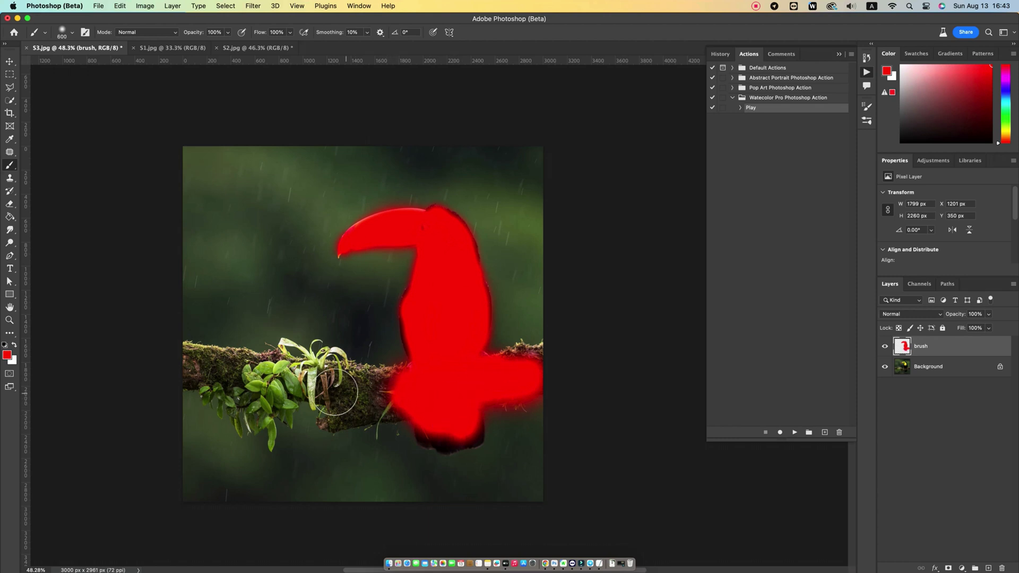
# Extend the red paint along the leafy part of the branch and over the toucan's tail
pyautogui.moveTo(270, 390); pyautogui.dragTo(473, 416)
pyautogui.moveTo(252, 380); pyautogui.dragTo(444, 375)
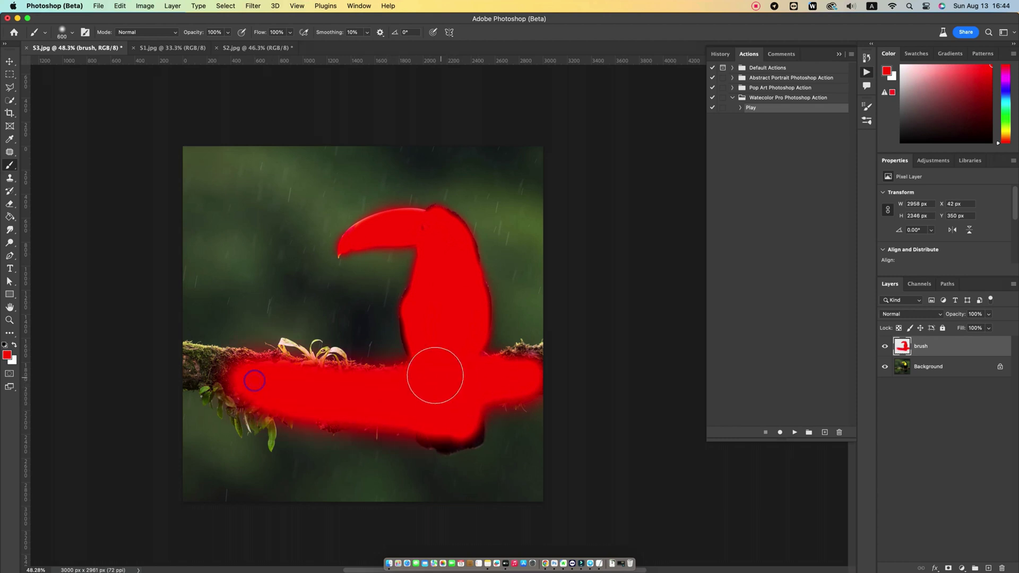
pyautogui.click(448, 432)
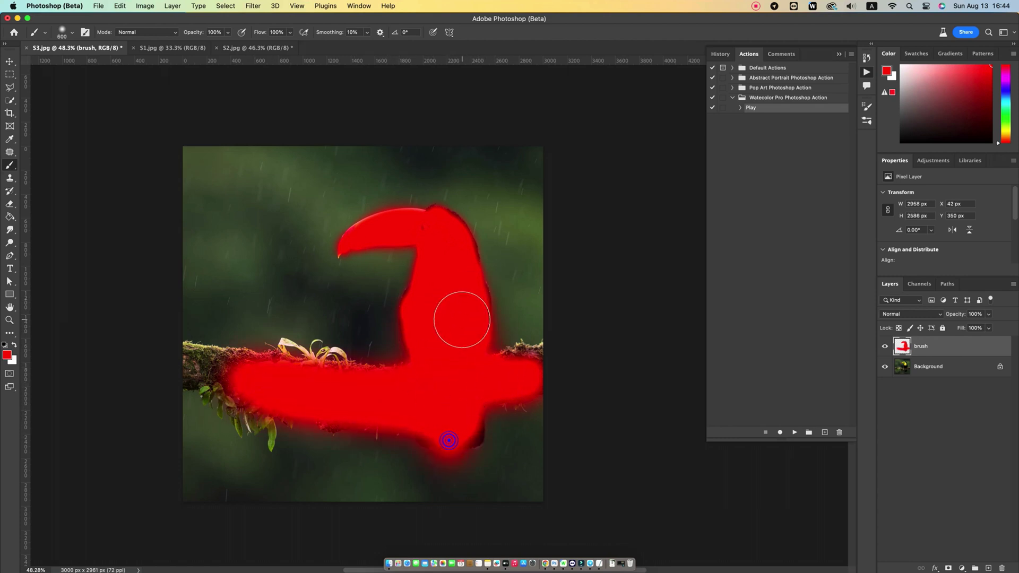
pyautogui.press('[')
pyautogui.press('[')
pyautogui.press('[')
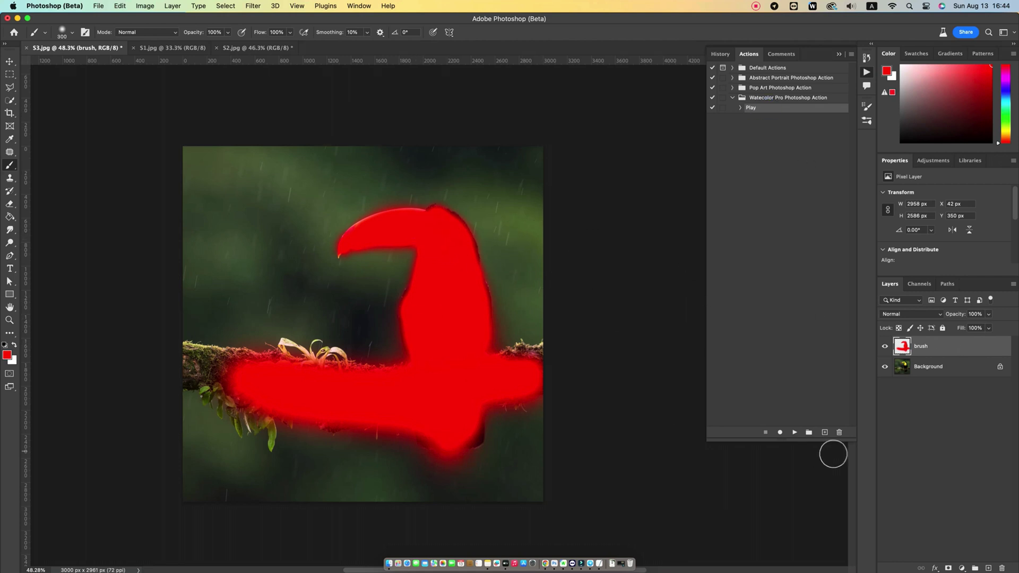
# Run the Play action of Watercolor Pro on the toucan photo and make the resulting Color Options group visible
pyautogui.click(793, 433)
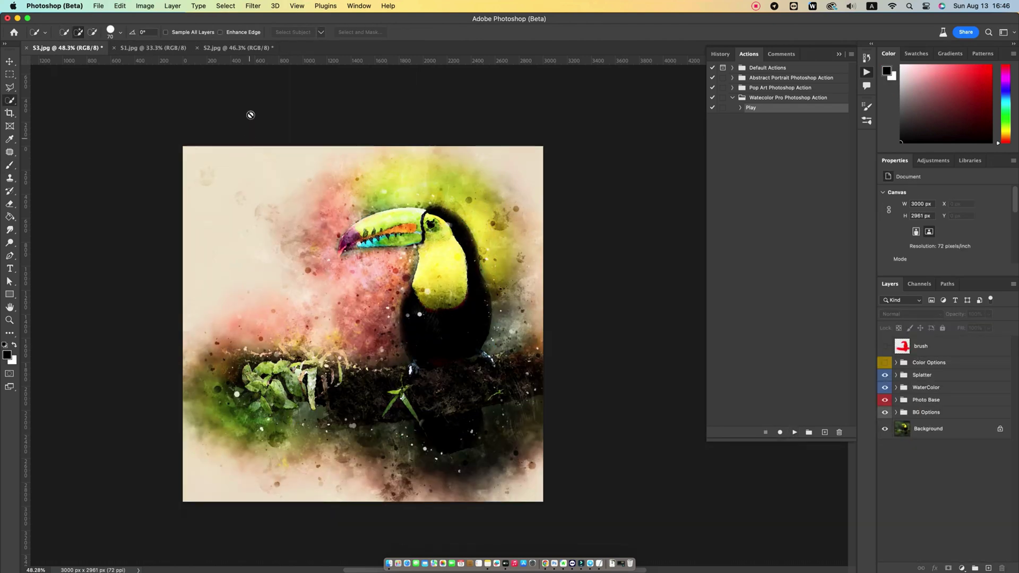
pyautogui.click(9, 63)
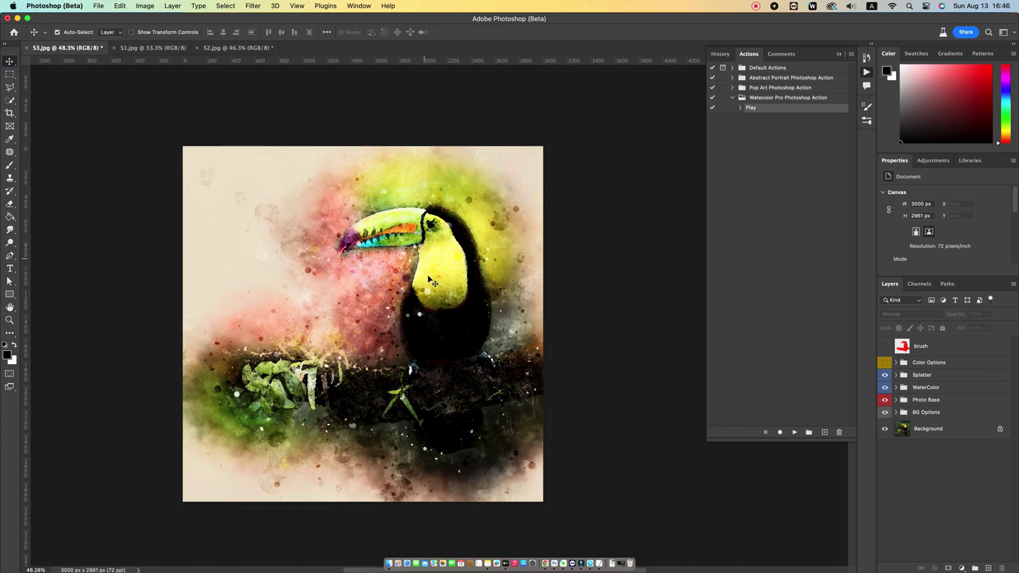
pyautogui.click(926, 364)
pyautogui.click(885, 362)
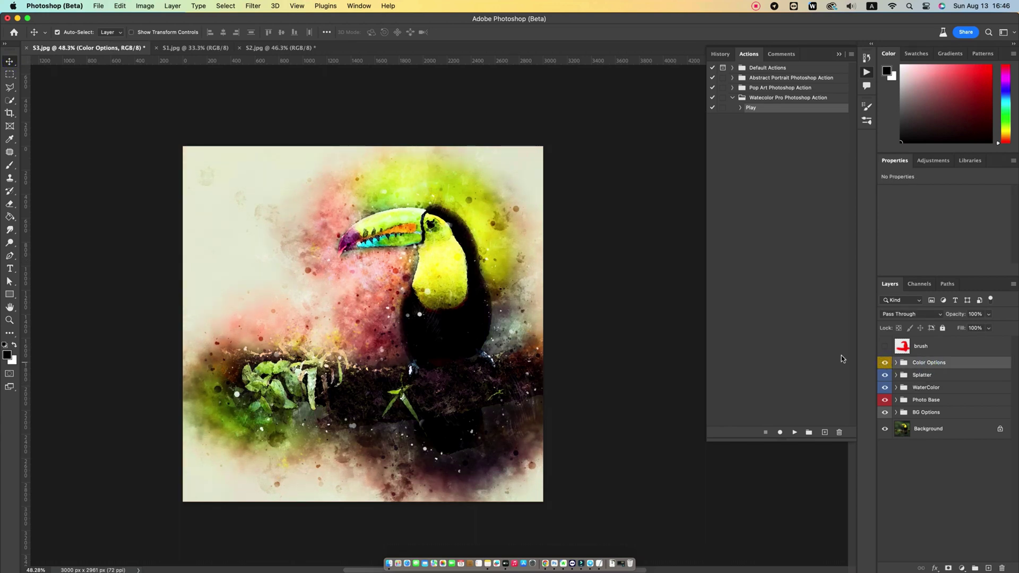
pyautogui.press('z')
pyautogui.moveTo(396, 265)
pyautogui.mouseDown()
pyautogui.moveTo(425, 264)
pyautogui.moveTo(395, 265)
pyautogui.mouseUp()
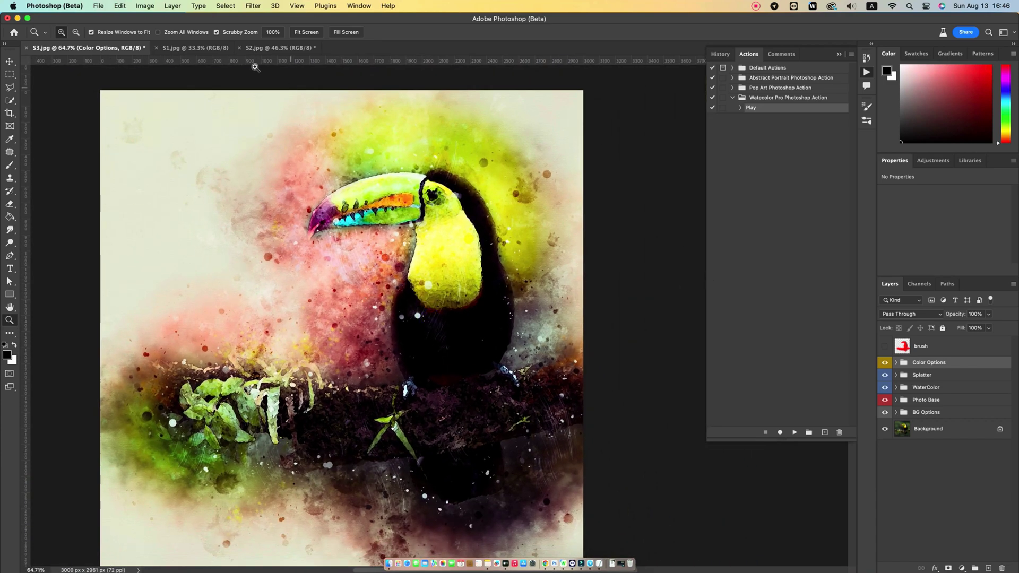
# Switch to the portrait photo S1.jpg and resize it to 2000 px wide
pyautogui.click(185, 50)
pyautogui.moveTo(489, 287); pyautogui.dragTo(437, 292)
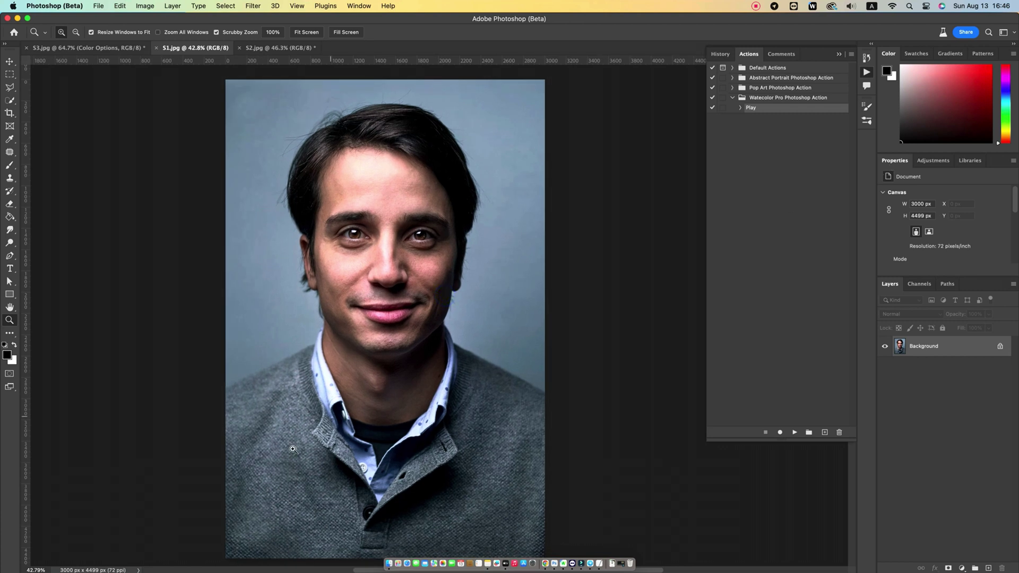
pyautogui.press('v')
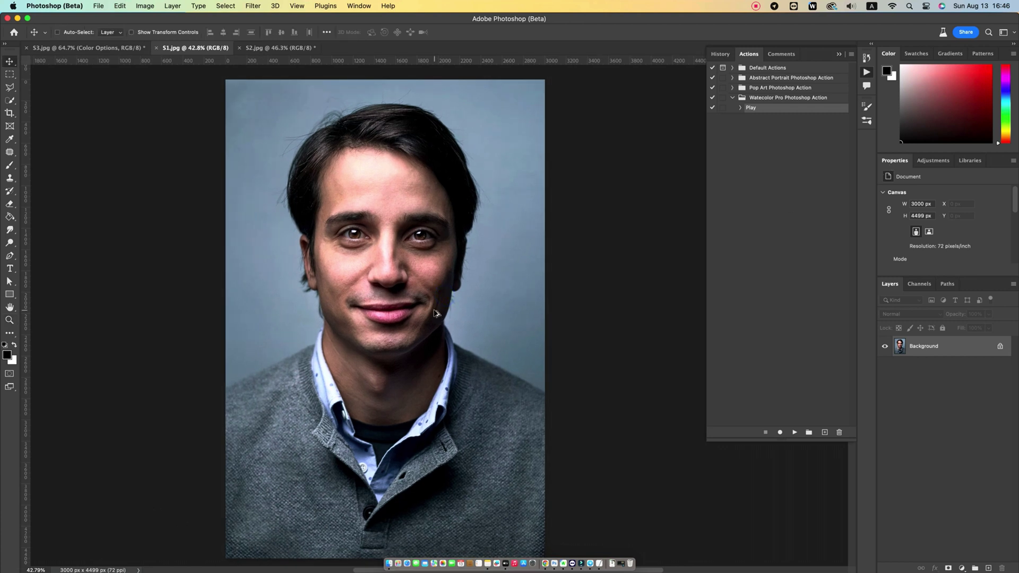
pyautogui.press('super+alt+i')
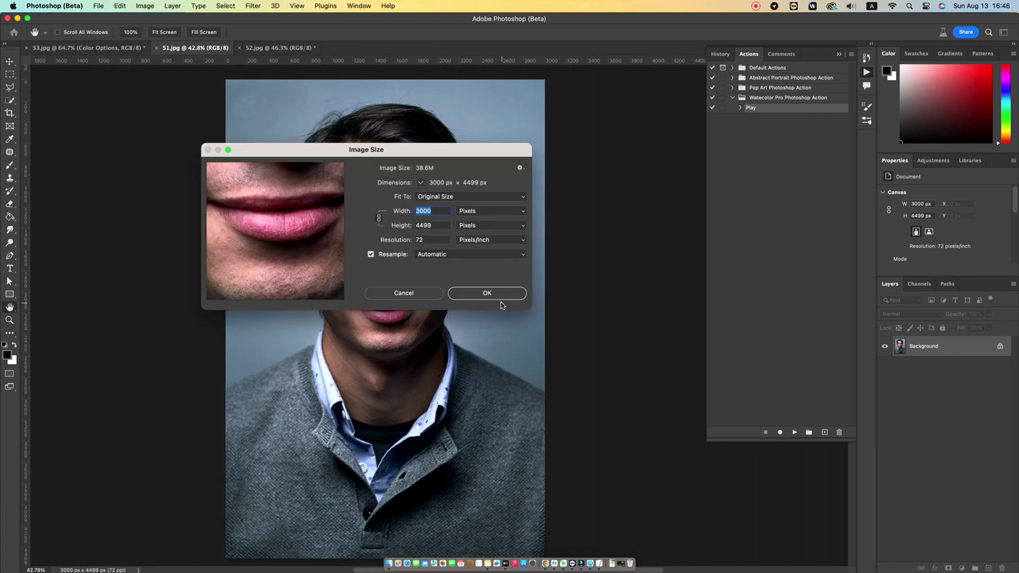
pyautogui.write('2000')
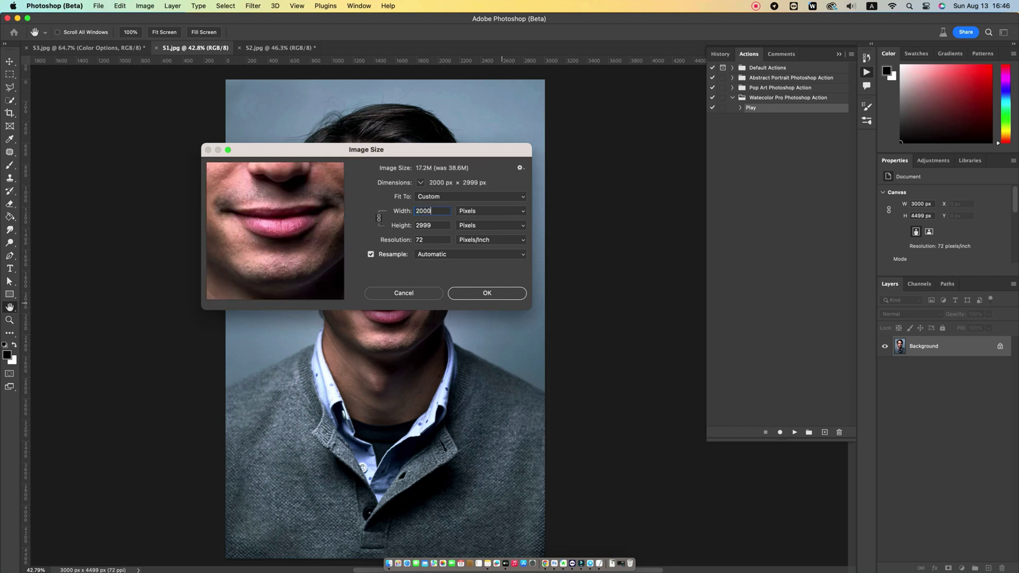
pyautogui.press('Return')
pyautogui.moveTo(353, 240); pyautogui.dragTo(388, 313)
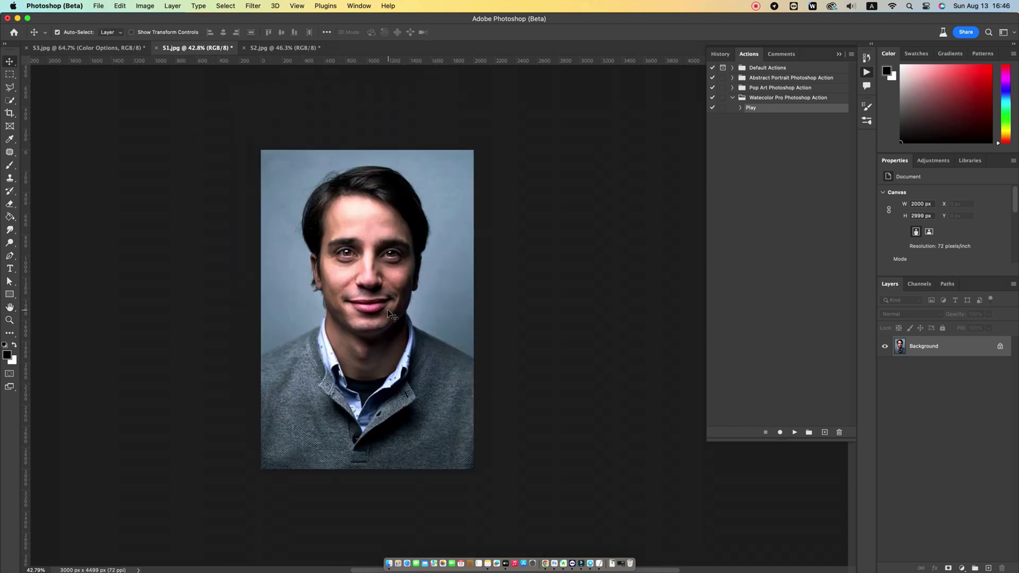
# Add a layer named brush above the portrait's Background and set up the Soft Round brush with a red foreground color
pyautogui.click(989, 568)
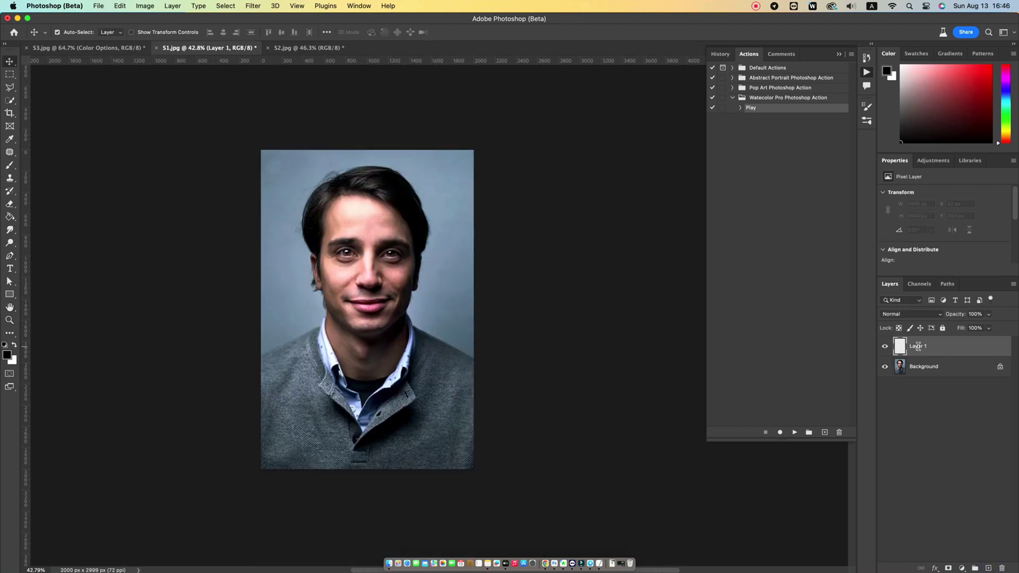
pyautogui.press('Return')
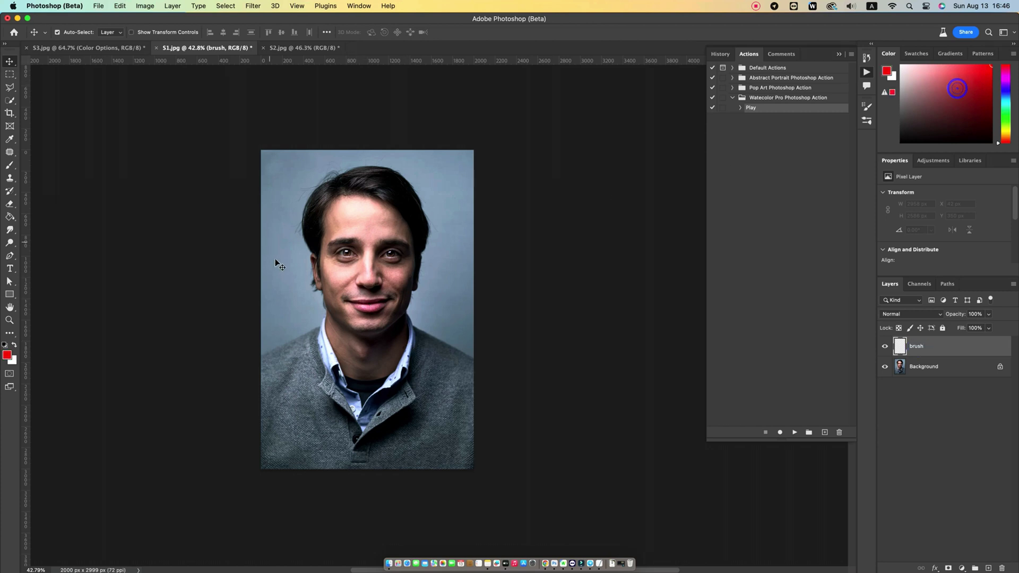
pyautogui.press('b')
pyautogui.rightClick(365, 272)
pyautogui.scroll(3, 441, 399)
pyautogui.click(408, 420)
pyautogui.press('Return')
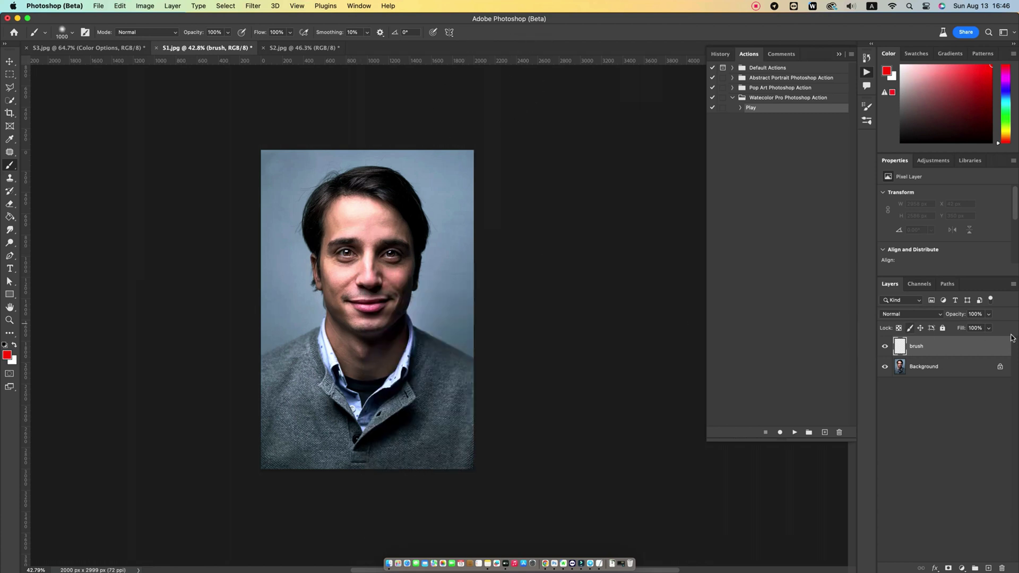
# Paint red over the man's head, neck and upper body on the brush layer
pyautogui.press('[')
pyautogui.press('[')
pyautogui.press('[')
pyautogui.press('[')
pyautogui.moveTo(350, 298)
pyautogui.mouseDown()
pyautogui.moveTo(375, 246)
pyautogui.moveTo(336, 216)
pyautogui.moveTo(383, 187)
pyautogui.moveTo(331, 218)
pyautogui.moveTo(393, 216)
pyautogui.moveTo(392, 285)
pyautogui.moveTo(332, 266)
pyautogui.moveTo(376, 309)
pyautogui.moveTo(352, 345)
pyautogui.moveTo(403, 371)
pyautogui.moveTo(312, 366)
pyautogui.moveTo(432, 409)
pyautogui.moveTo(405, 362)
pyautogui.moveTo(327, 412)
pyautogui.moveTo(330, 357)
pyautogui.moveTo(380, 321)
pyautogui.moveTo(387, 237)
pyautogui.moveTo(348, 230)
pyautogui.moveTo(373, 332)
pyautogui.moveTo(410, 416)
pyautogui.mouseUp()
pyautogui.press(']')
pyautogui.press(']')
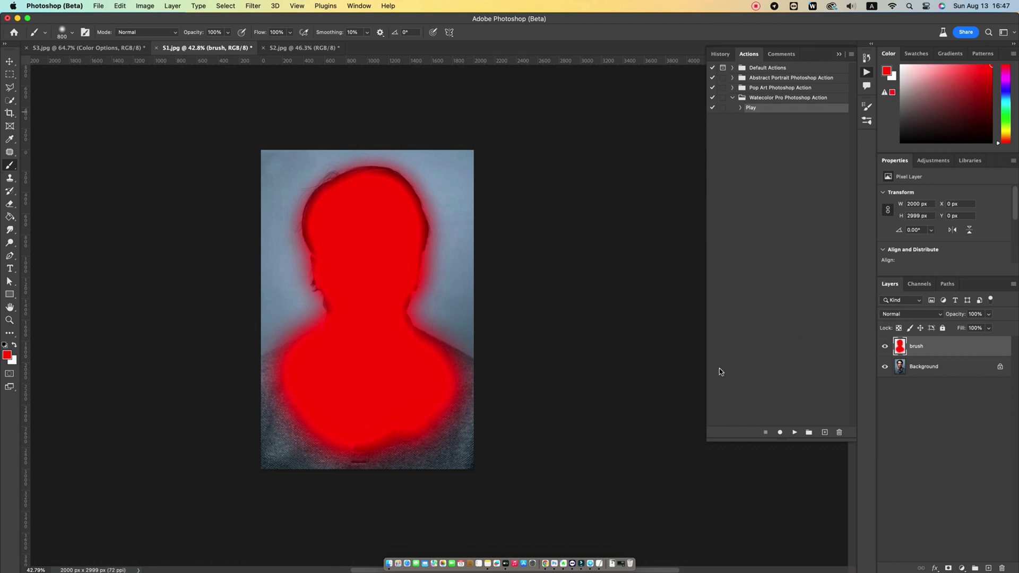
# Run the Play action of Watercolor Pro on the portrait and view the result enlarged
pyautogui.press('v')
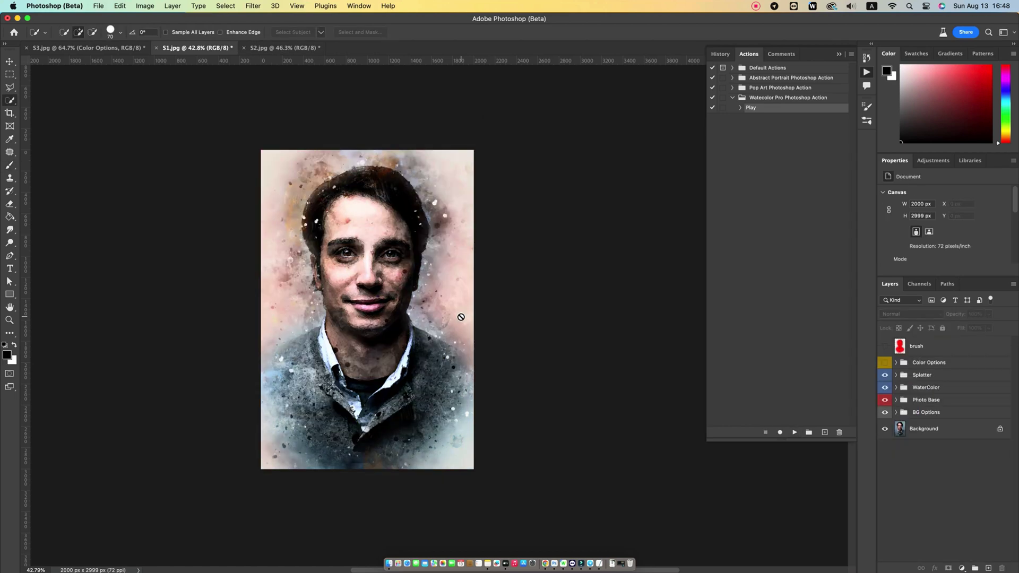
pyautogui.press('z')
pyautogui.moveTo(388, 298)
pyautogui.mouseDown()
pyautogui.moveTo(446, 303)
pyautogui.moveTo(407, 305)
pyautogui.mouseUp()
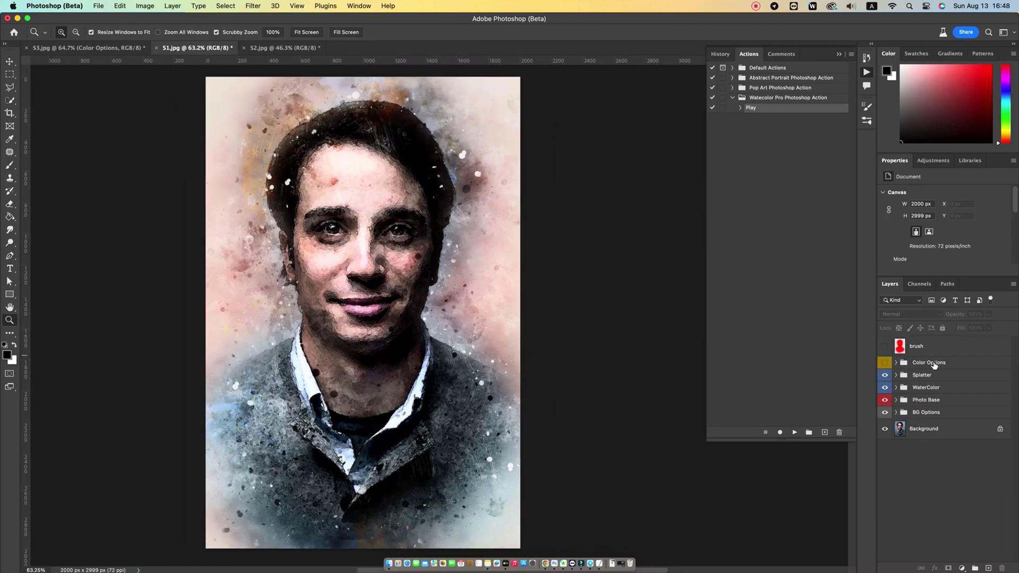
# Show the portrait's Color Options group and replace gradient map 04 with gradient map 03 as the visible color option
pyautogui.click(934, 365)
pyautogui.click(885, 362)
pyautogui.click(896, 363)
pyautogui.click(885, 419)
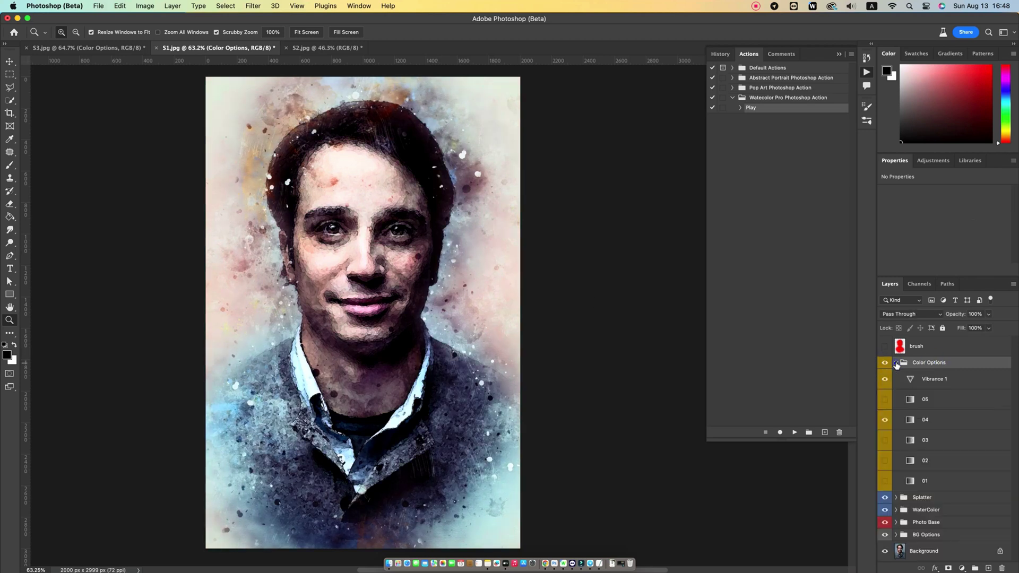
pyautogui.click(883, 400)
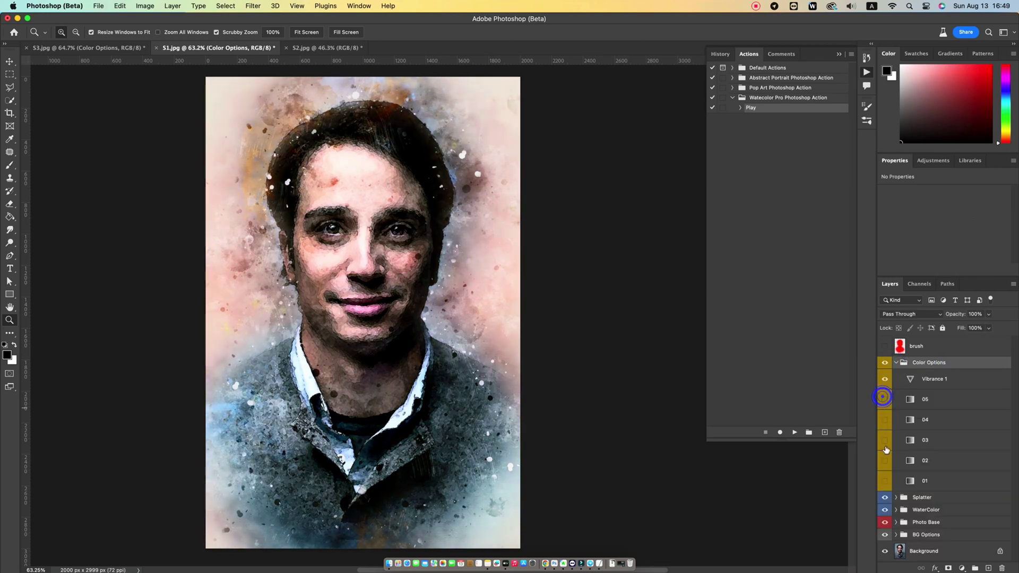
pyautogui.click(884, 441)
pyautogui.click(910, 440)
pyautogui.press('v')
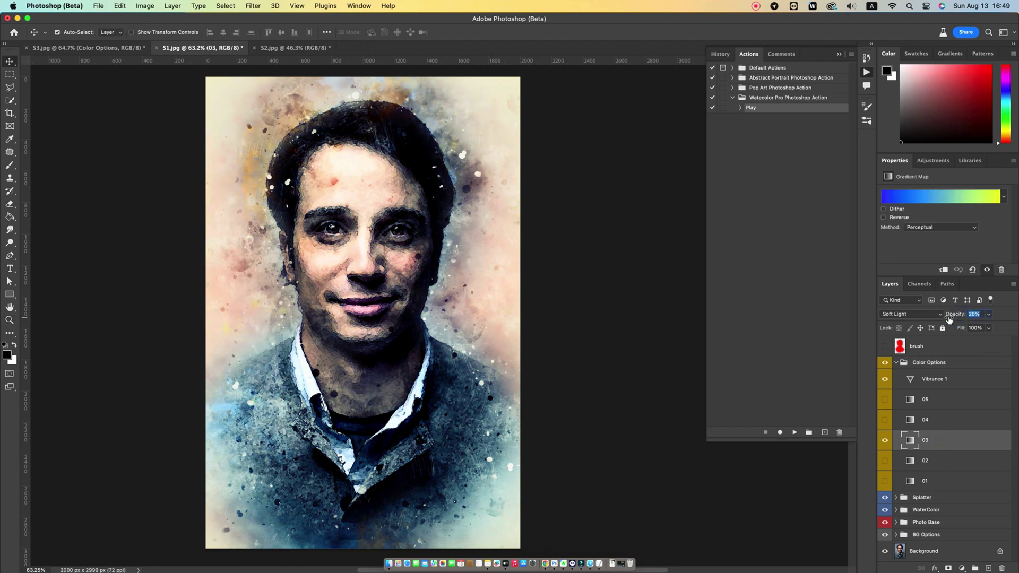
pyautogui.click(897, 363)
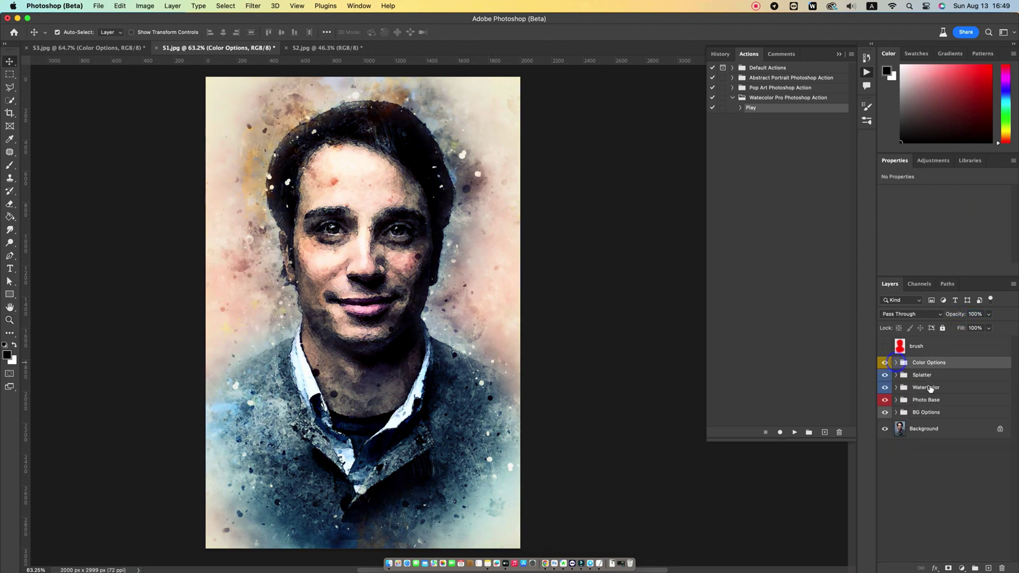
# Compare the portrait with and without the Gradient Map 1 copy and Gradient Map 1 layers in the Photo Base group
pyautogui.click(937, 388)
pyautogui.click(903, 400)
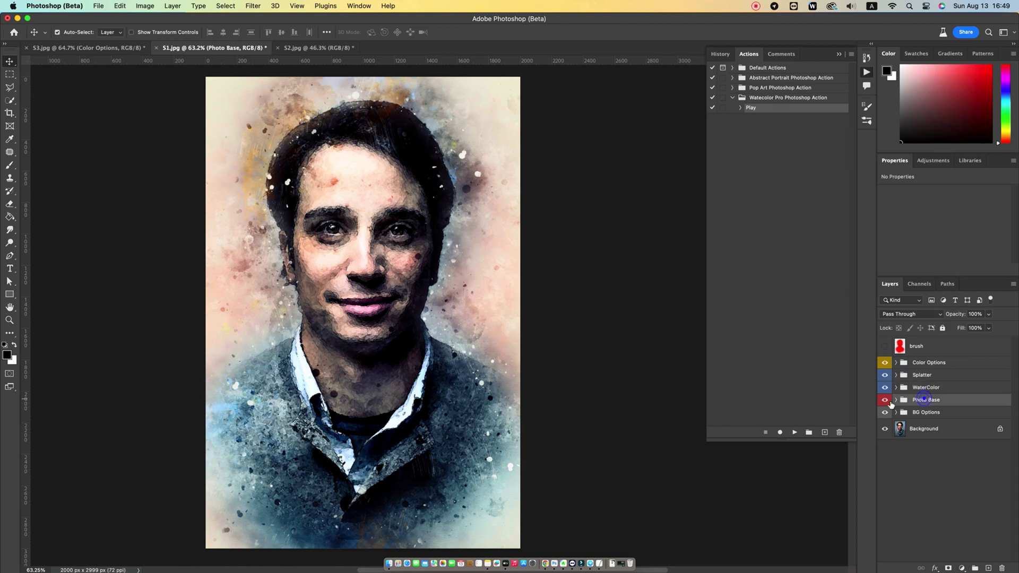
pyautogui.click(897, 401)
pyautogui.click(885, 416)
pyautogui.click(885, 417)
pyautogui.click(886, 437)
pyautogui.click(885, 437)
pyautogui.click(886, 416)
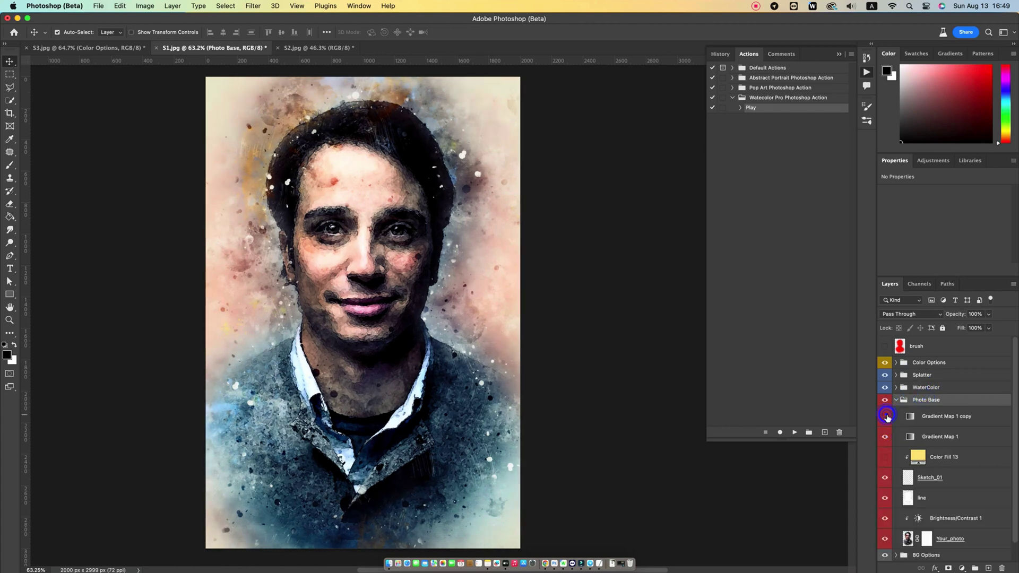
pyautogui.click(897, 400)
pyautogui.press('z')
pyautogui.keyDown('alt'); pyautogui.click(484, 304); pyautogui.keyUp('alt')
pyautogui.press('v')
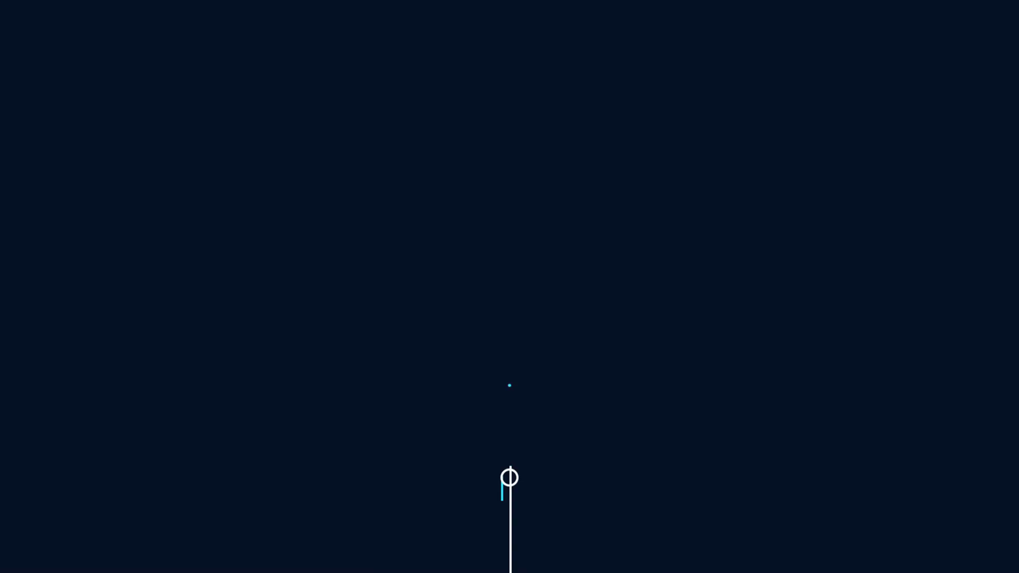